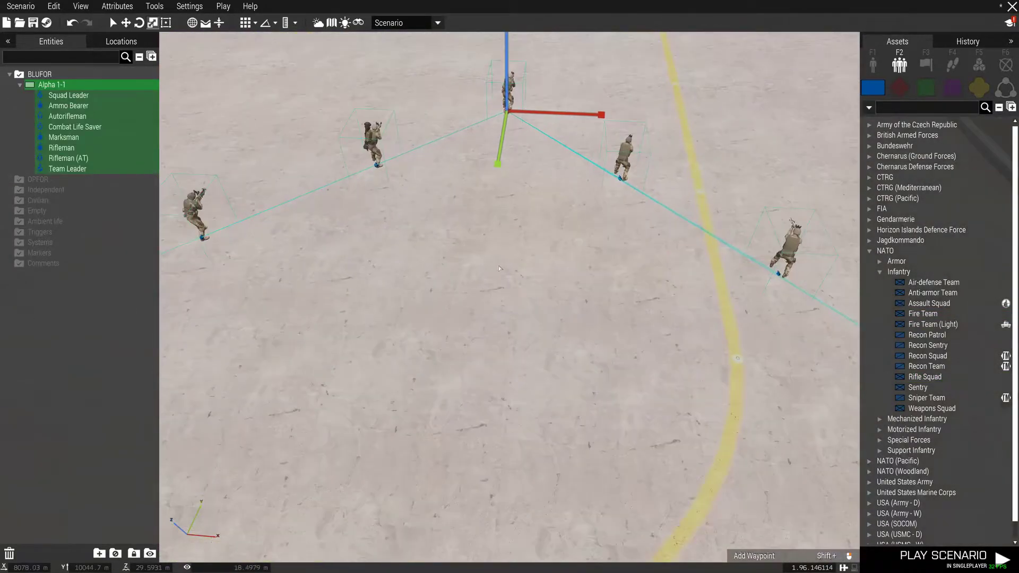
Step: Make the Squad Leader of Alpha 1-1 a Playable unit instead of the Player unit
click(499, 265)
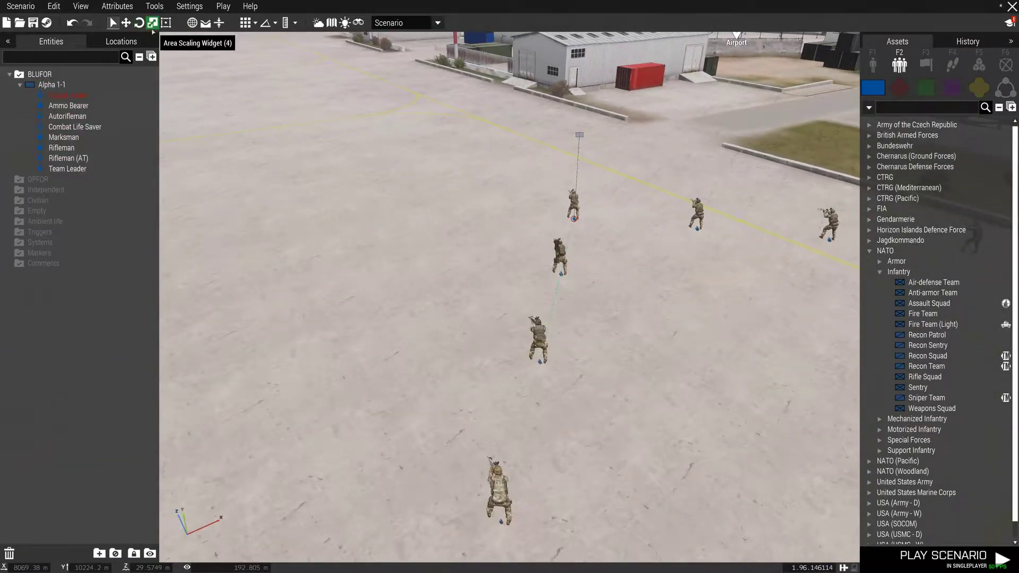
drag(372, 212, 793, 417)
key(a)
click(646, 395)
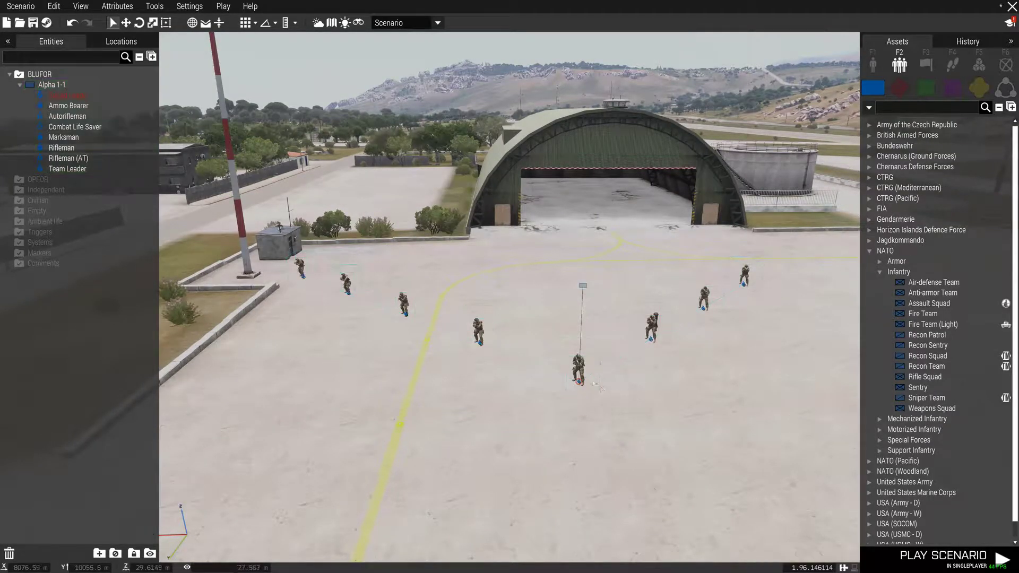
scroll(600, 382, up, 2)
double_click(579, 366)
click(461, 328)
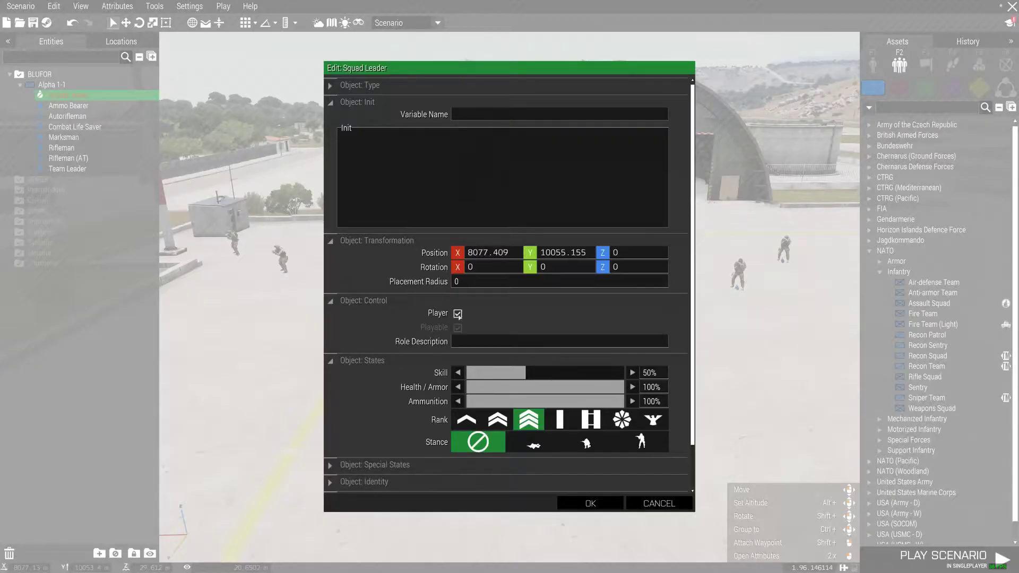
click(590, 503)
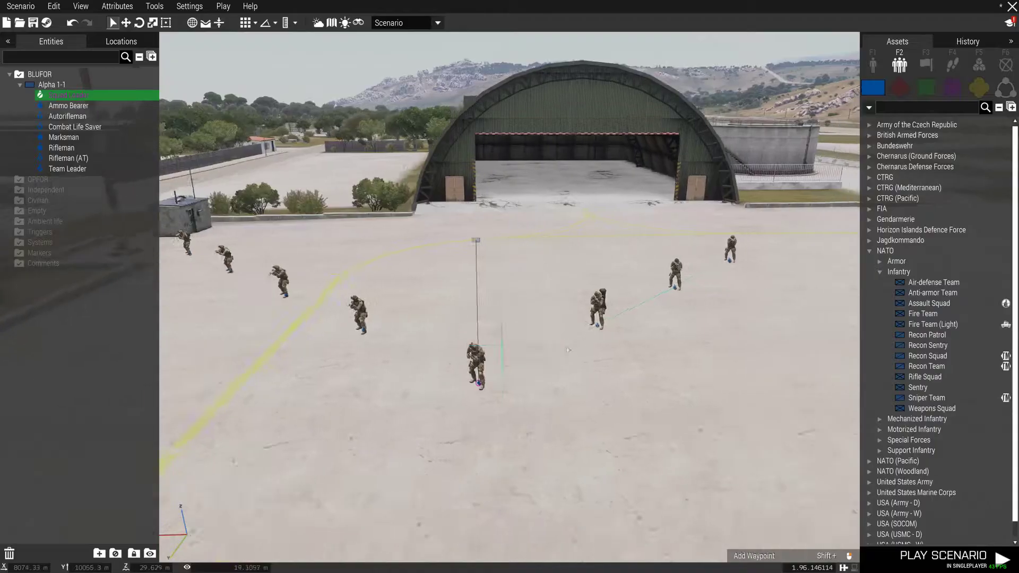
Step: Set the Rifleman (AT) beside the squad leader to Playable, leaving Player off
double_click(487, 341)
click(458, 314)
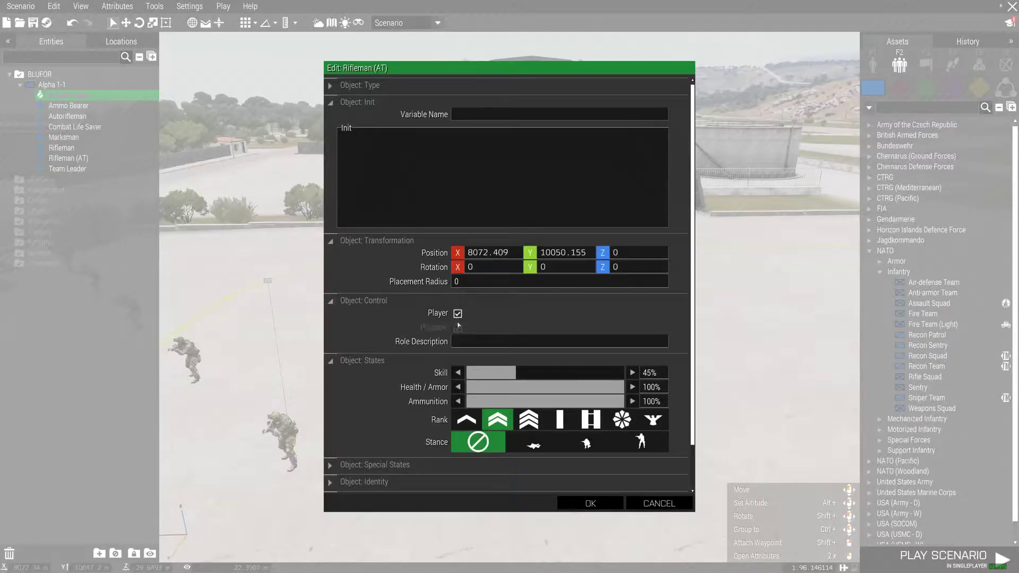
click(457, 313)
click(458, 328)
click(583, 502)
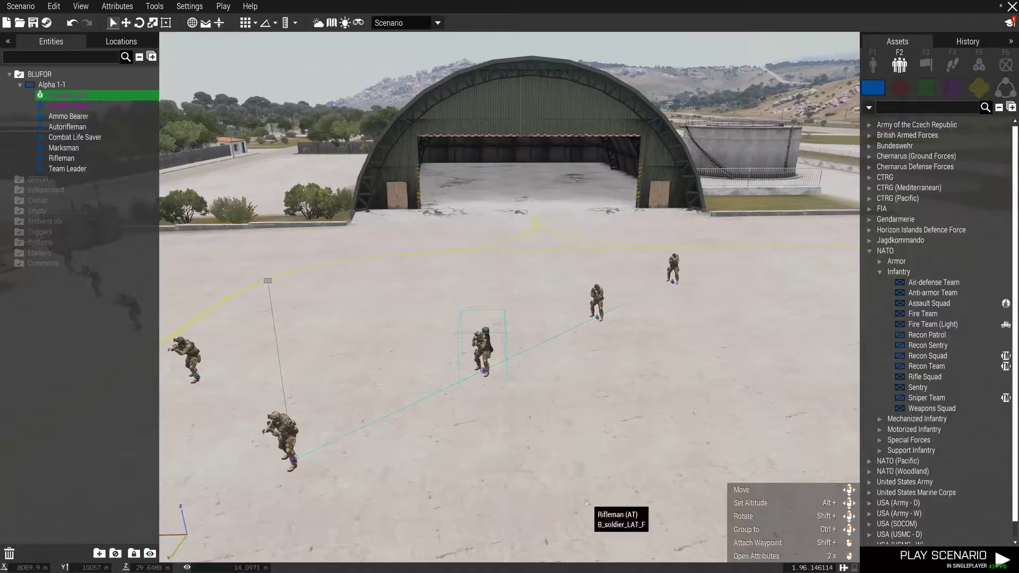
Step: Mark the Team Leader of the squad as Playable in its attributes
double_click(504, 335)
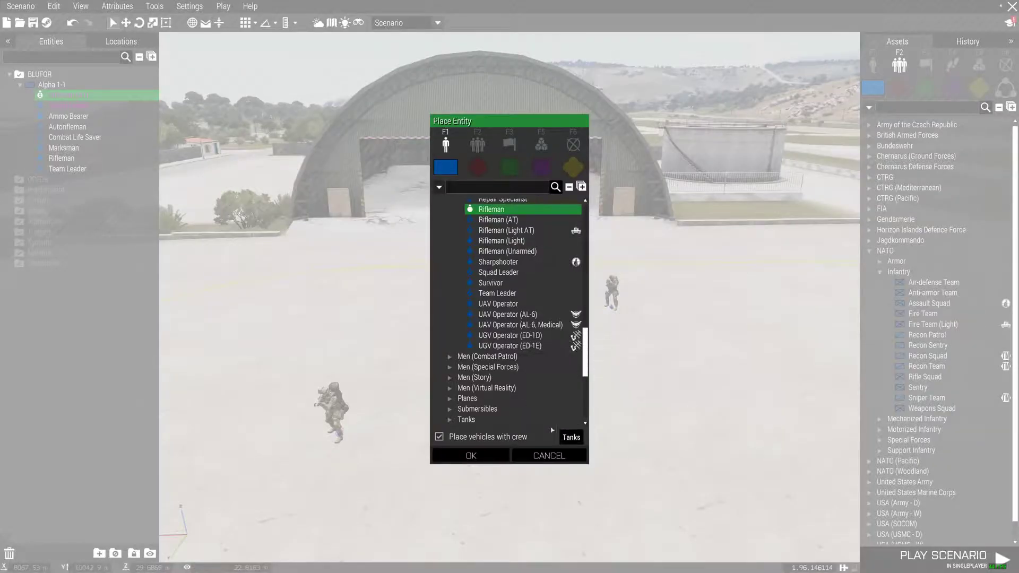
click(548, 459)
click(510, 333)
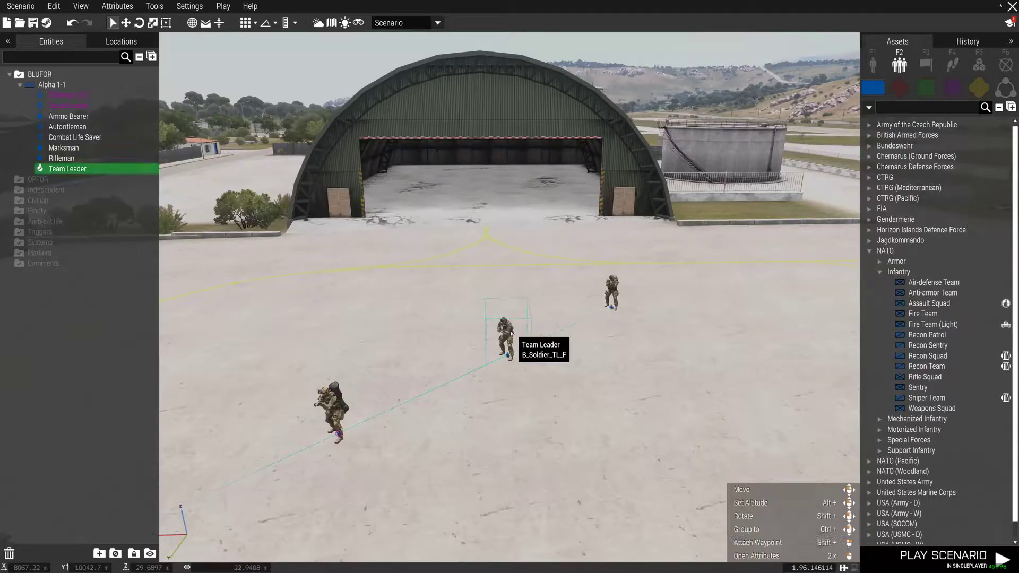
double_click(510, 333)
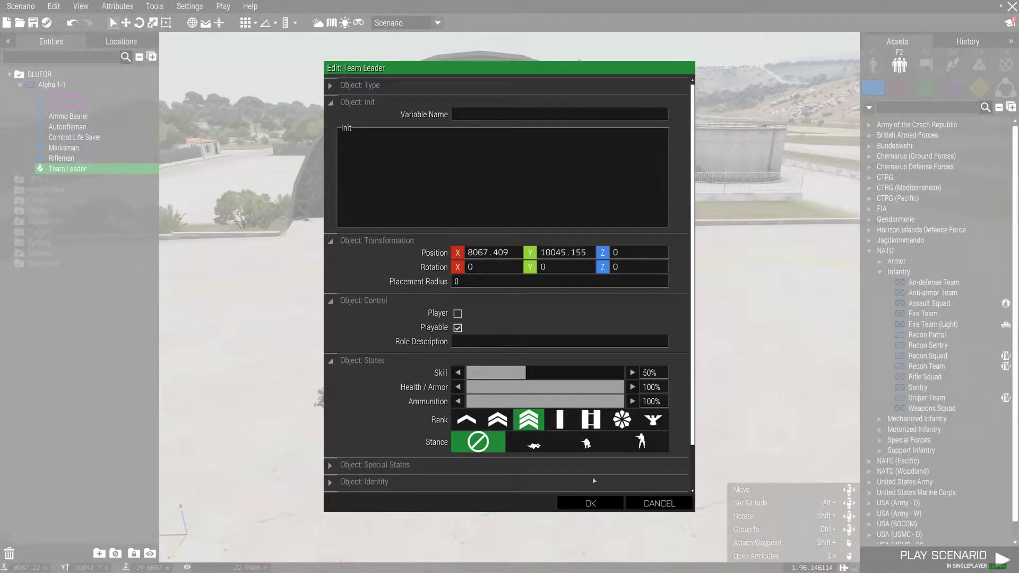
click(592, 500)
Step: Mark the Ammo Bearer at the end of the formation as Playable
key(w)
key(d)
double_click(535, 330)
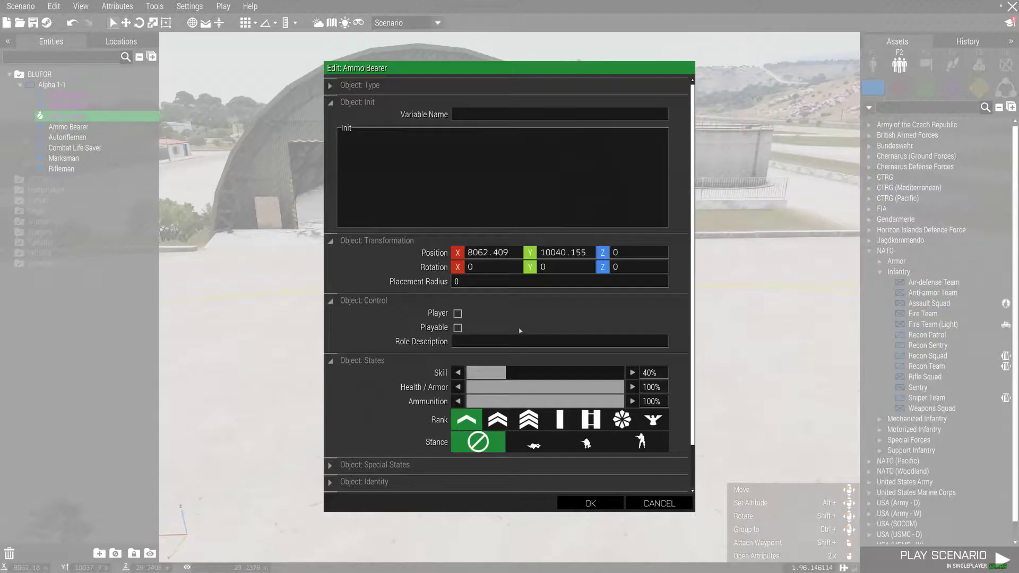
click(580, 505)
Step: Mark the Rifleman on the squad leader's other flank as Playable
key(s)
key(a)
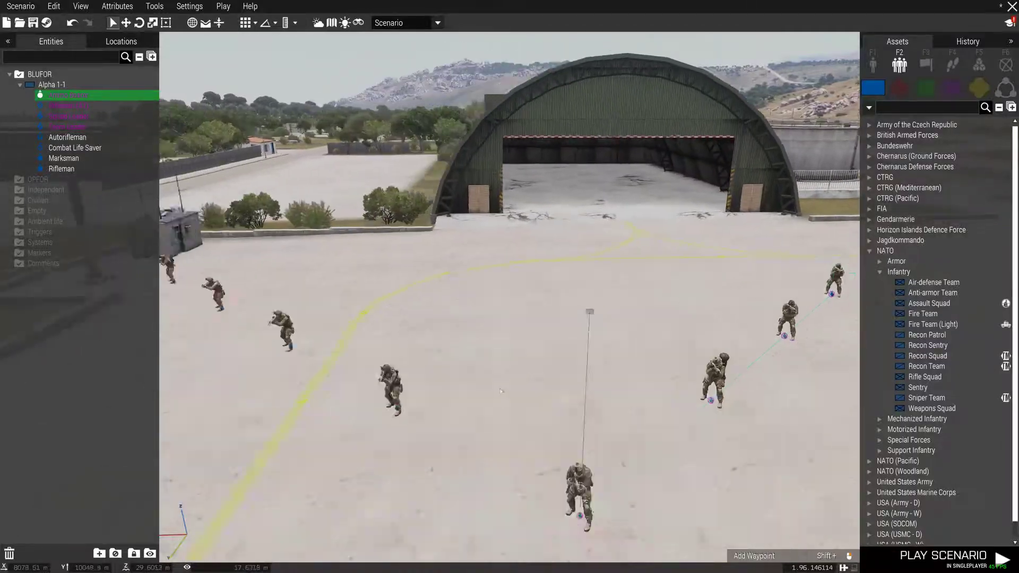
double_click(559, 407)
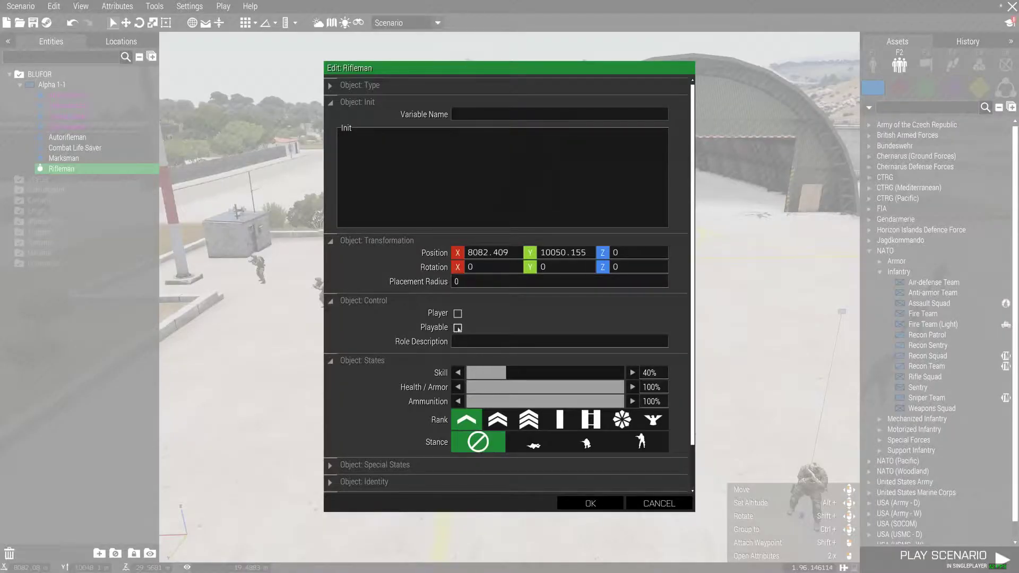
click(590, 503)
Step: Mark the Marksman and the Autorifleman in the squad as Playable
scroll(512, 340, up, 3)
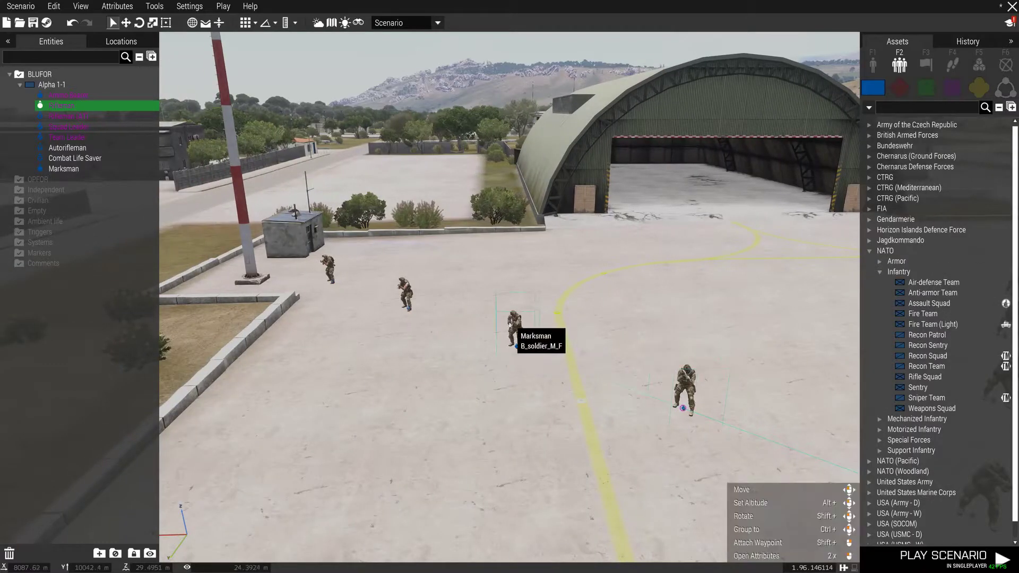
double_click(512, 326)
click(590, 503)
scroll(491, 329, up, 3)
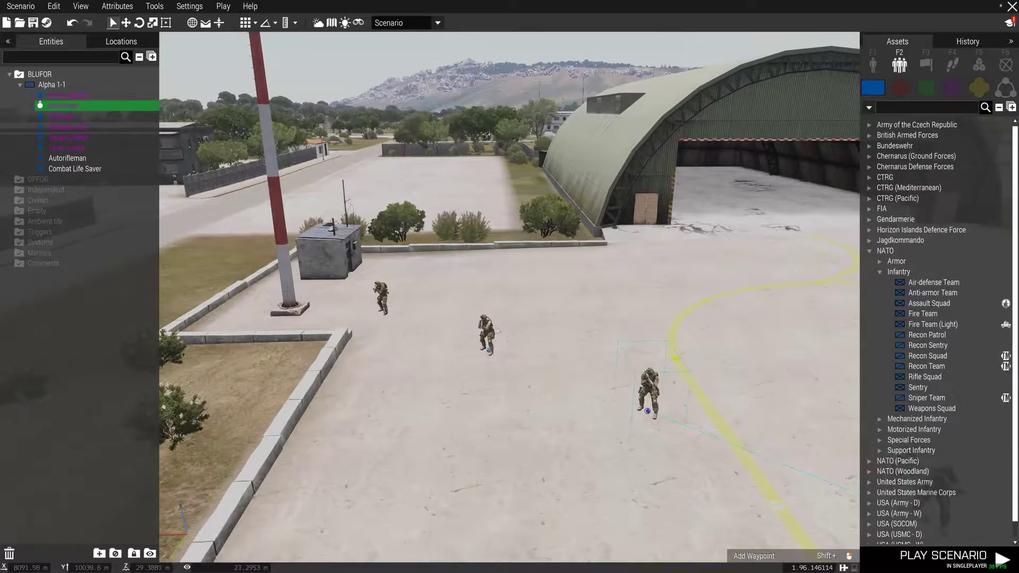
double_click(491, 329)
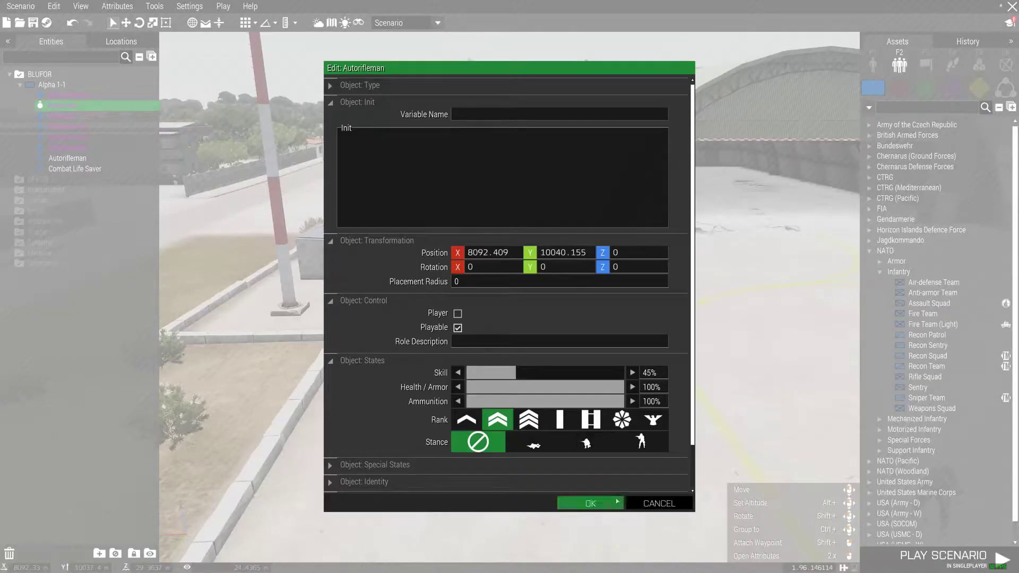
click(590, 502)
Step: Mark the Combat Life Saver, the last remaining squad member, as Playable
scroll(455, 336, up, 3)
double_click(456, 336)
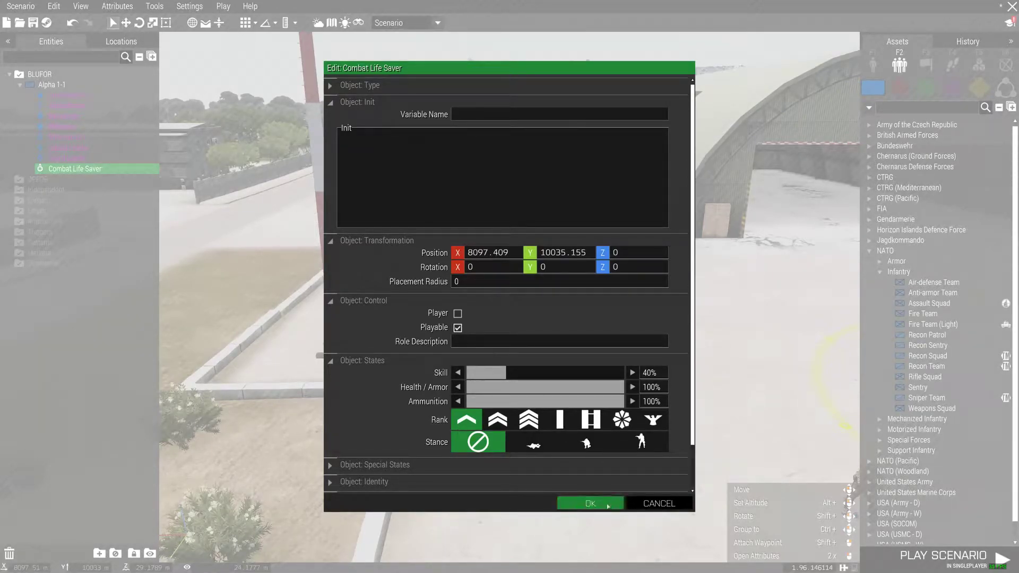
click(591, 503)
Step: Start the scenario in multiplayer to reach the role assignment lobby
click(577, 431)
key(s)
key(d)
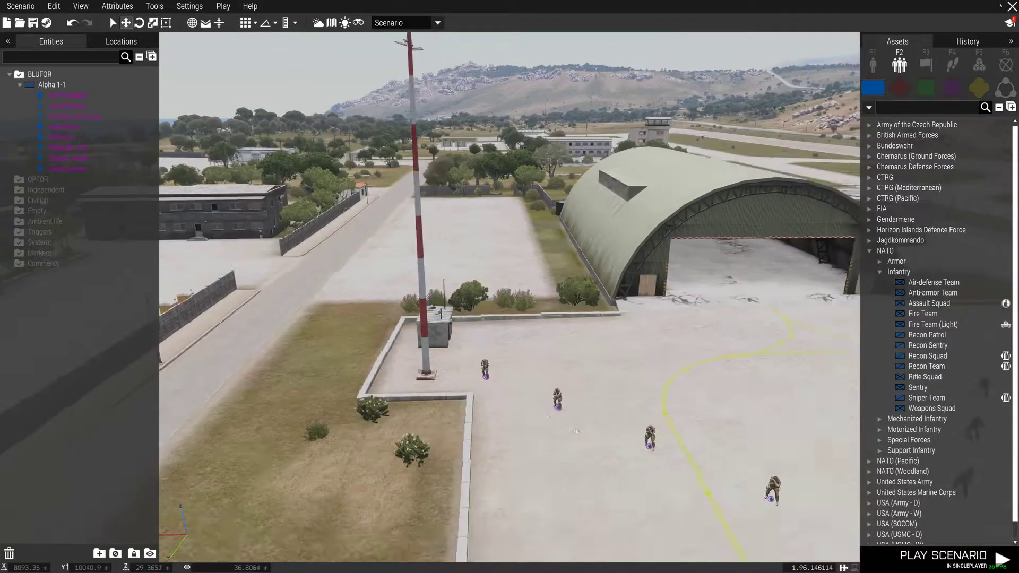
key(w)
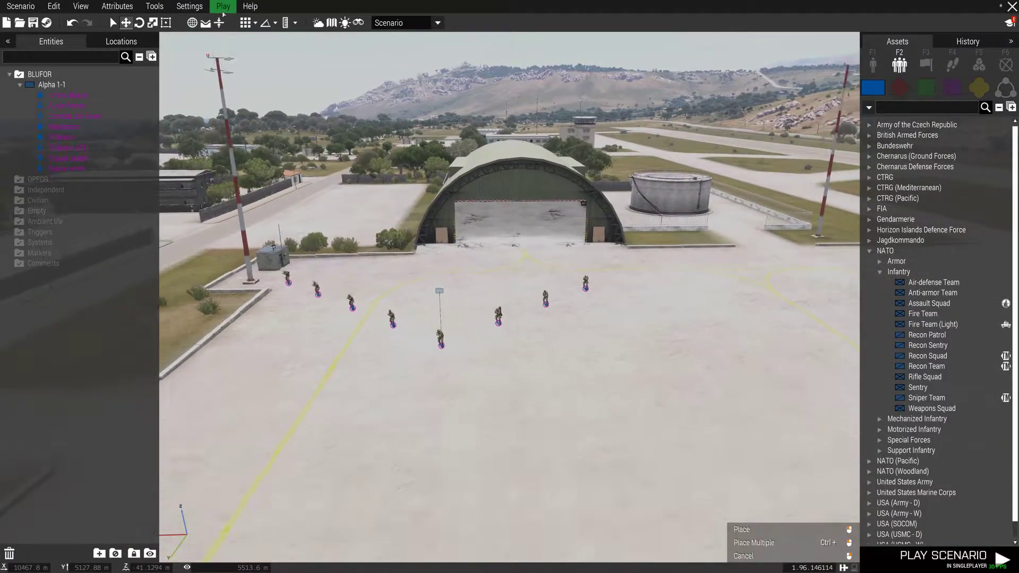
click(223, 6)
click(266, 97)
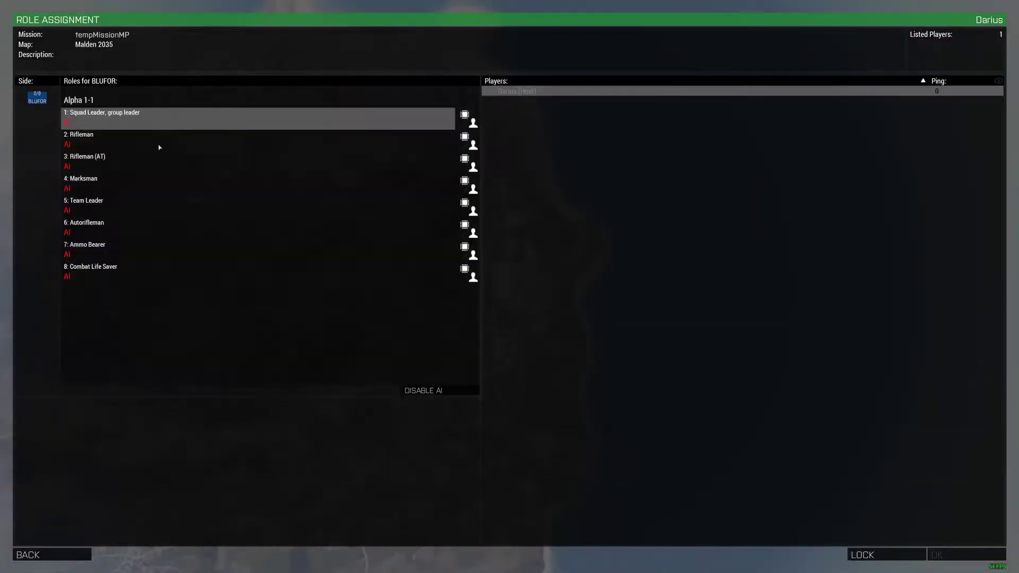
Step: Disable AI for the Alpha 1-1 roles and try out several role slots, ending with the Squad Leader slot released
click(425, 390)
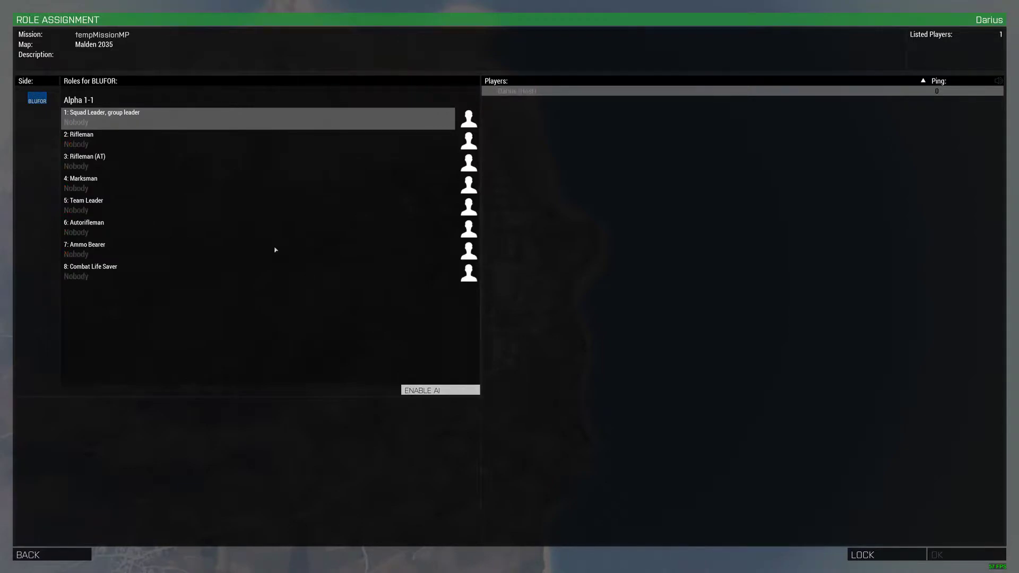
click(164, 146)
click(162, 165)
click(175, 207)
click(188, 247)
click(196, 271)
click(170, 228)
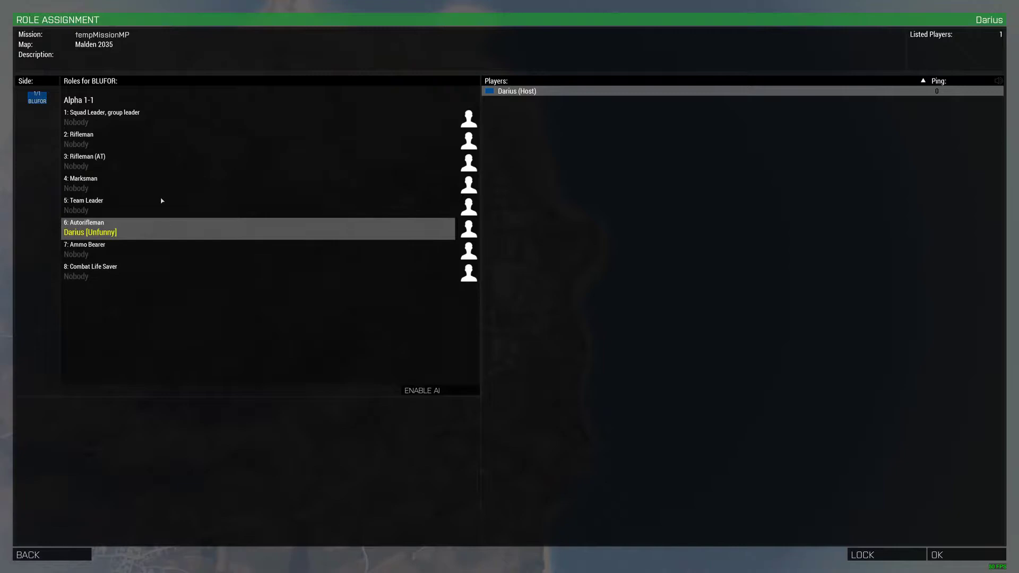
click(140, 183)
click(135, 162)
click(136, 122)
click(137, 123)
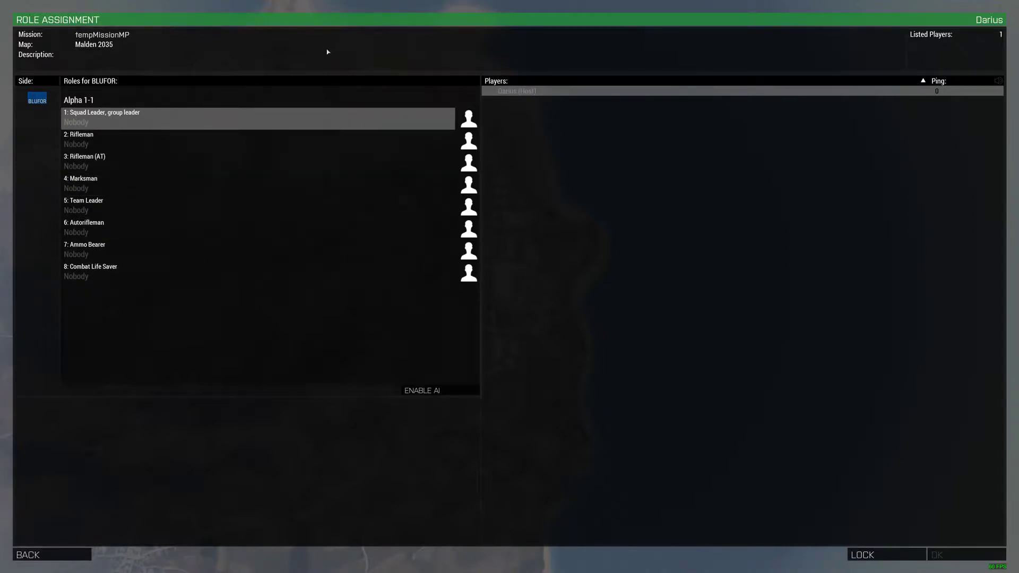
Step: Switch to TeamSpeak to check the channel chat, and return to the scenario in the Arma 3 editor
key(alt+Tab)
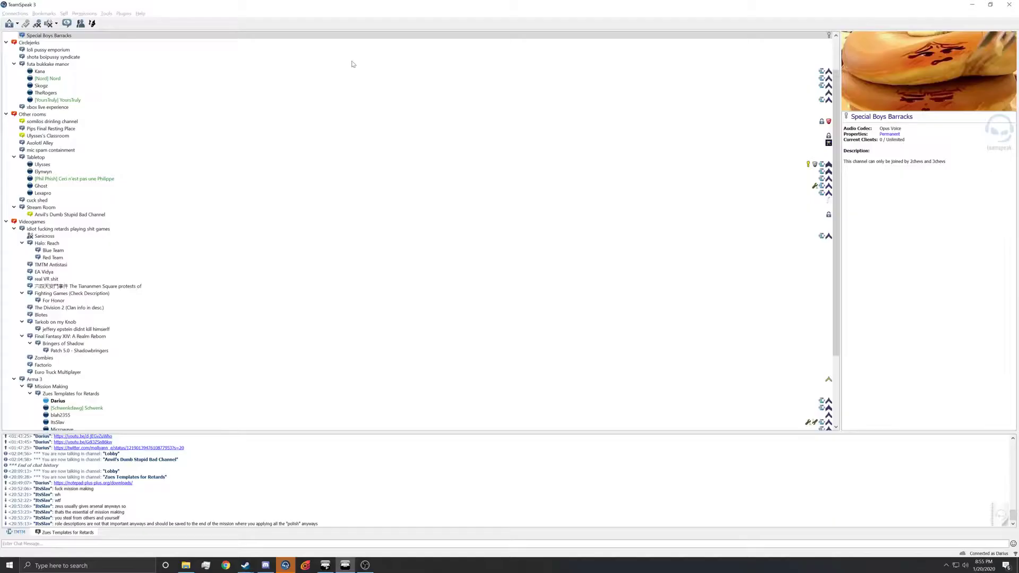
key(alt+Tab)
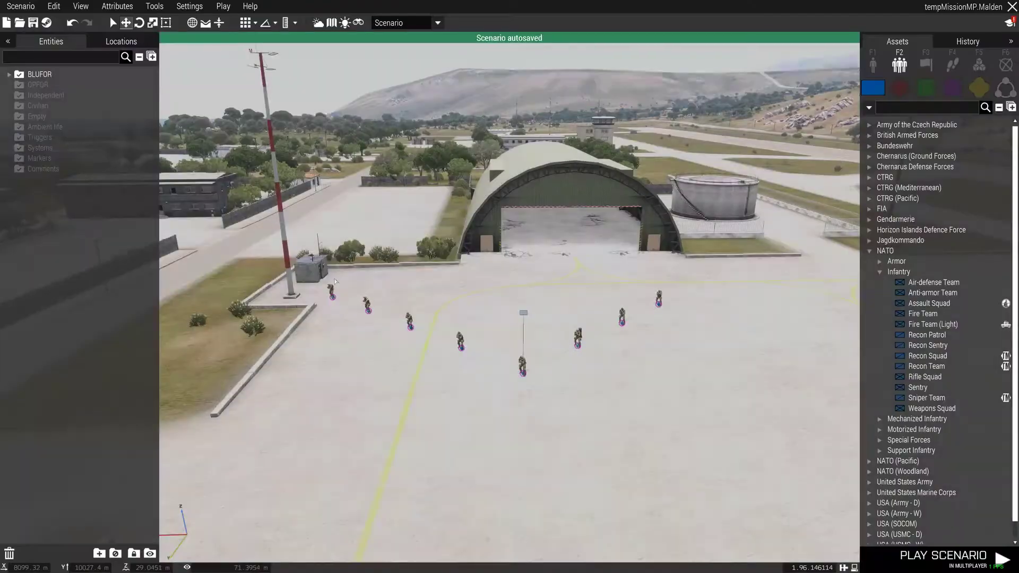
key(alt+Tab)
key(alt+Tab)
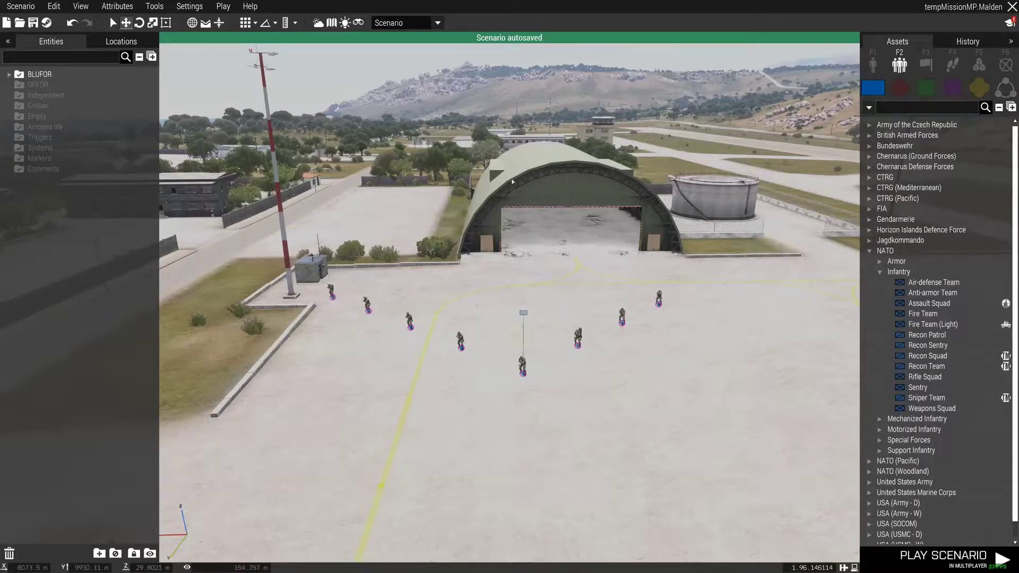
key(s)
key(w)
key(d)
click(228, 10)
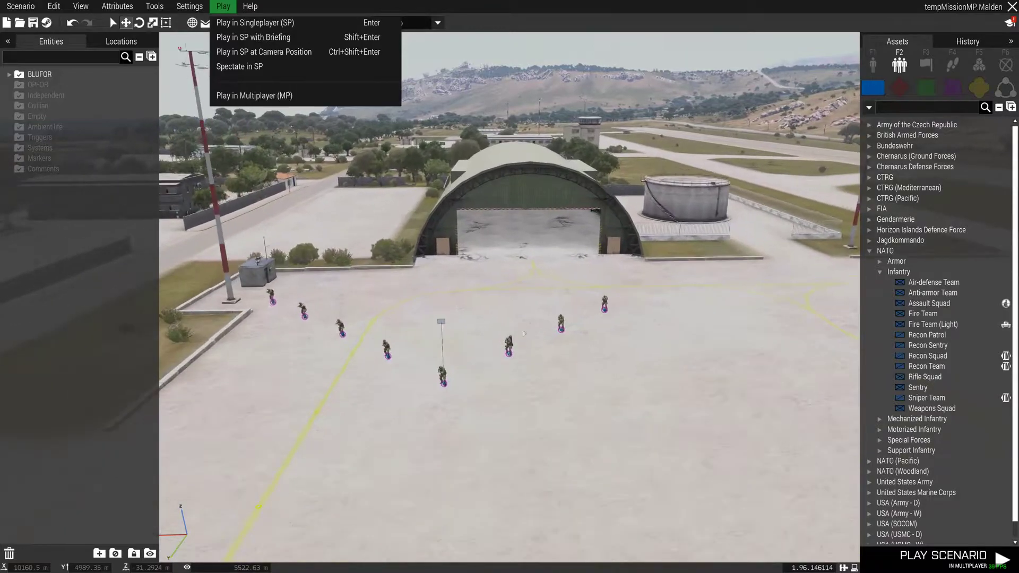
click(505, 293)
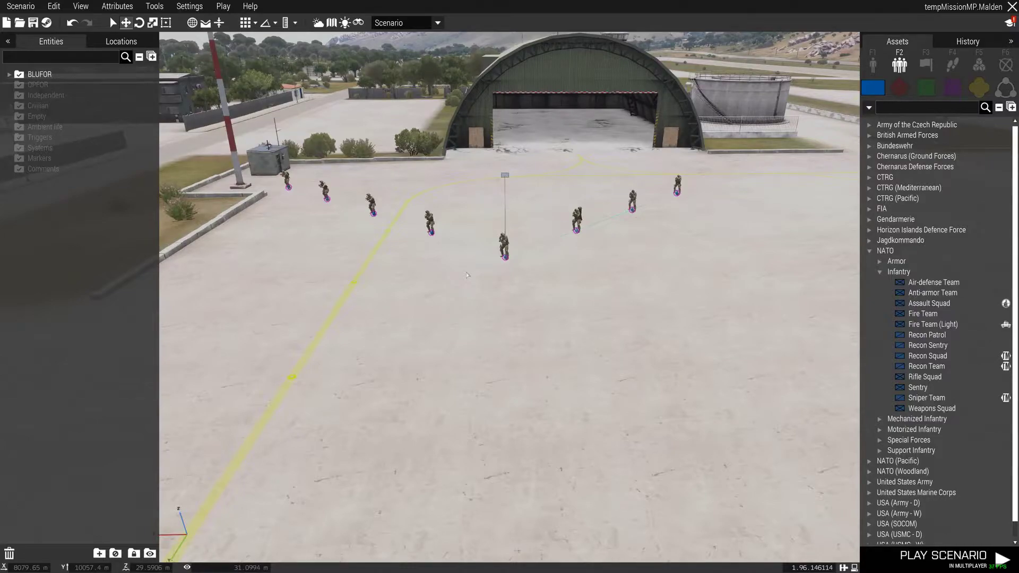
Step: Check the TeamSpeak channel chat for new messages and switch back to the Arma 3 editor
key(alt+Tab)
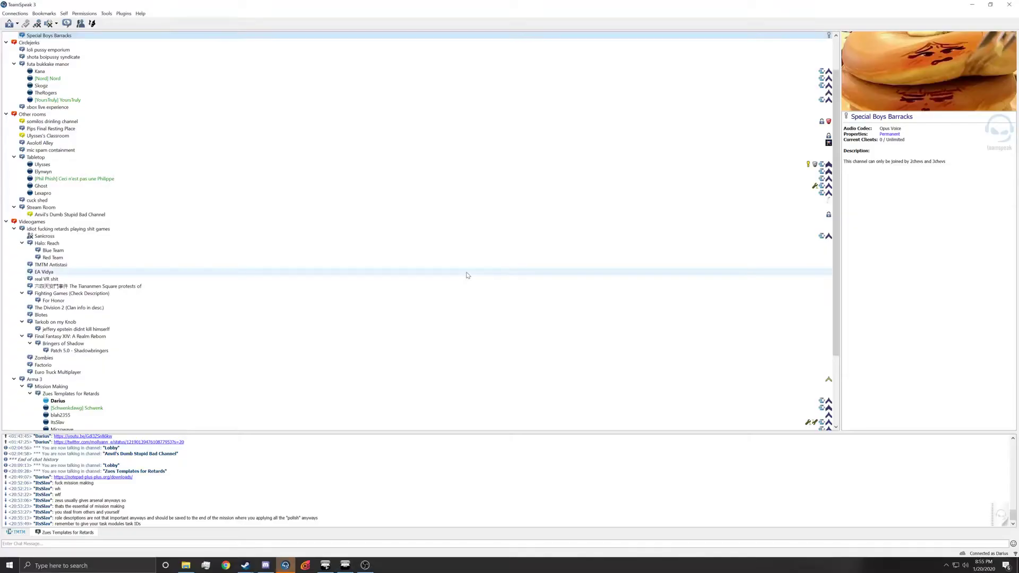
key(alt+Tab)
key(alt+Tab)
key(alt+Tab)
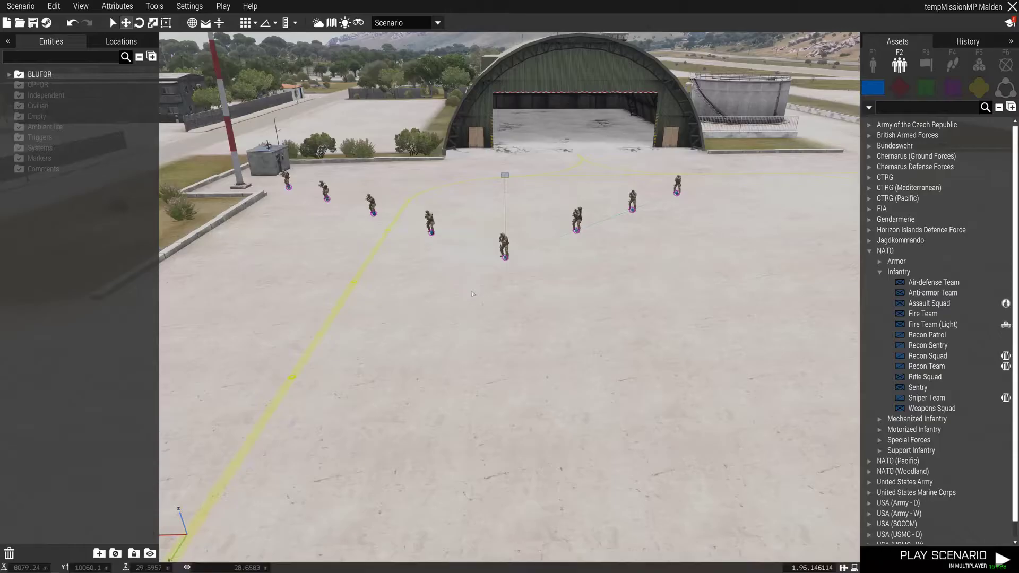
key(s)
key(d)
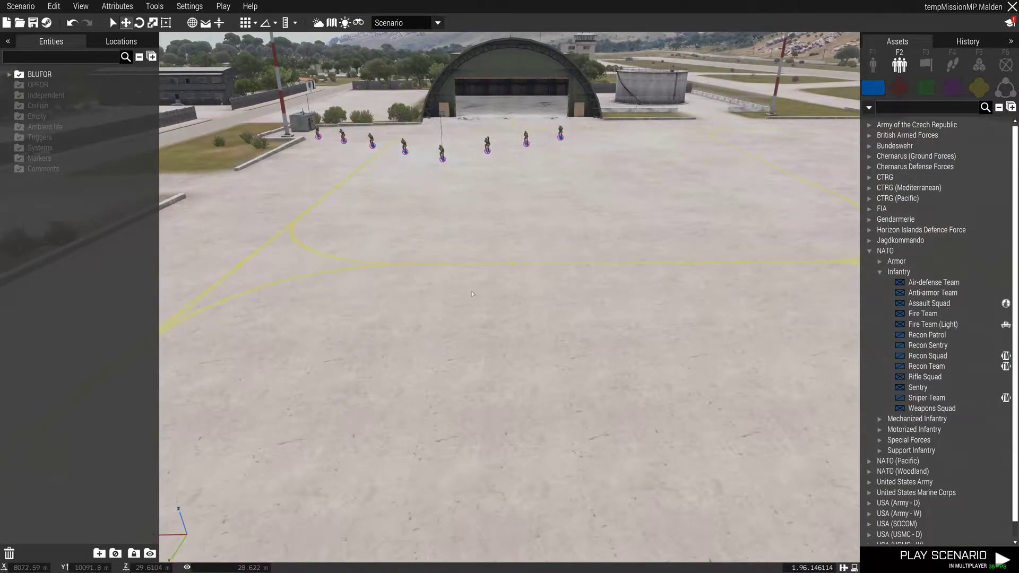
key(w)
key(alt+Tab)
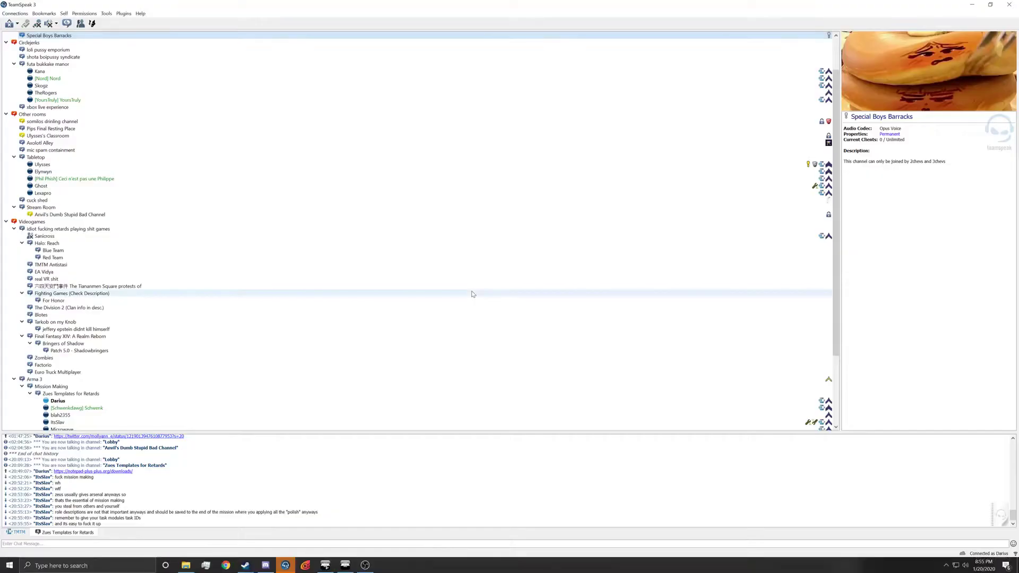
key(alt+Tab)
key(s)
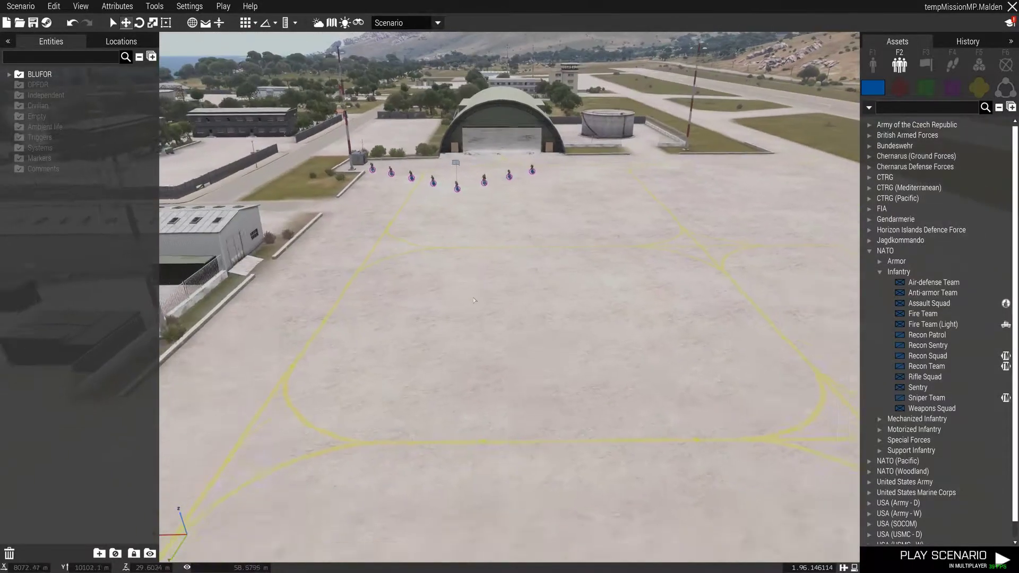
key(w)
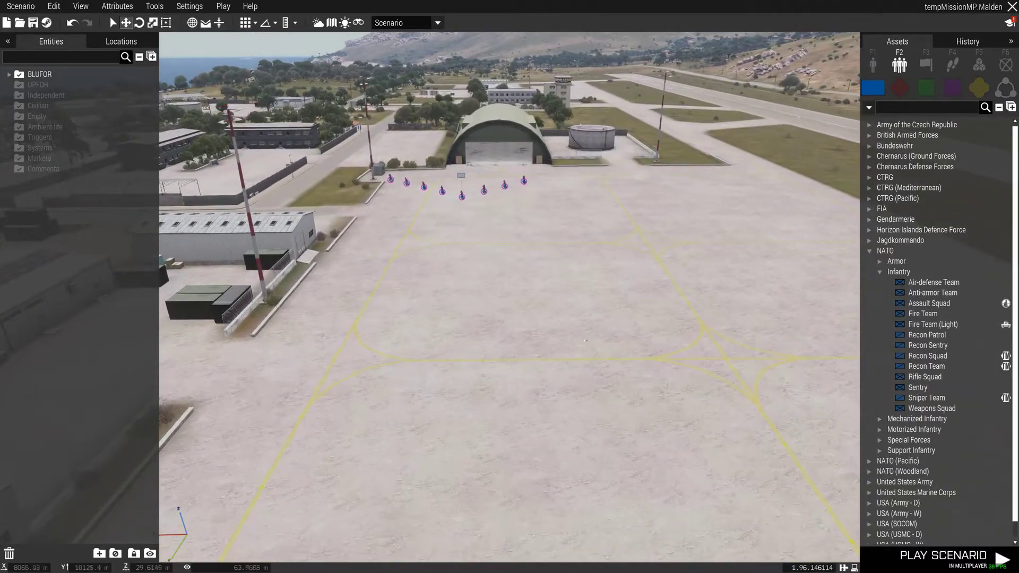
key(w)
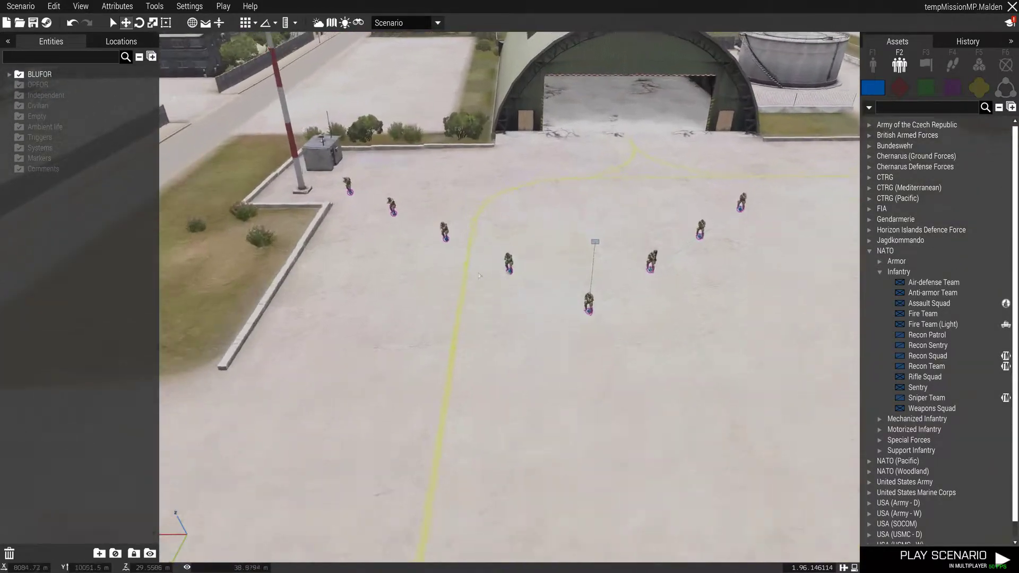
key(a)
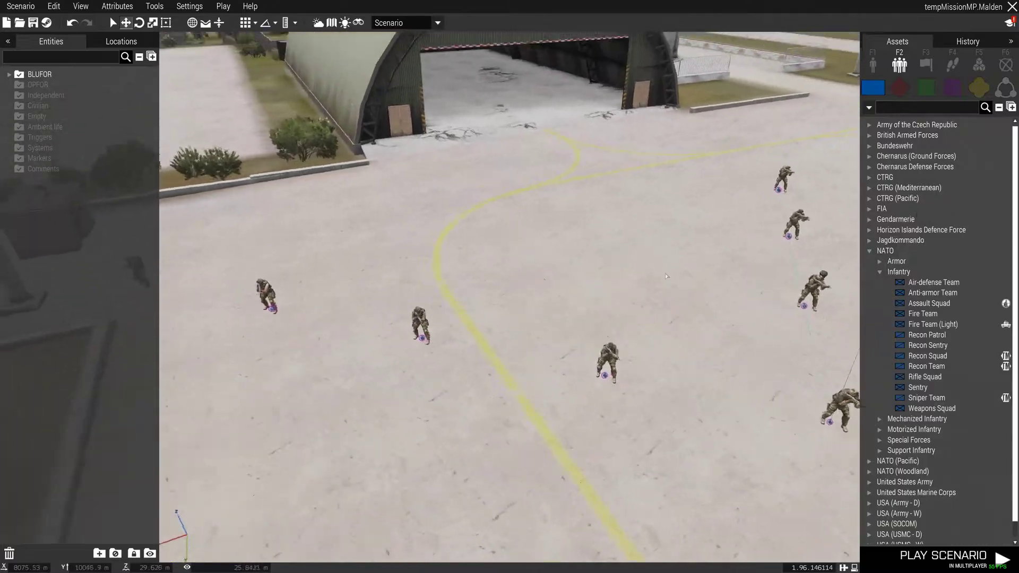
click(431, 207)
key(d)
click(541, 236)
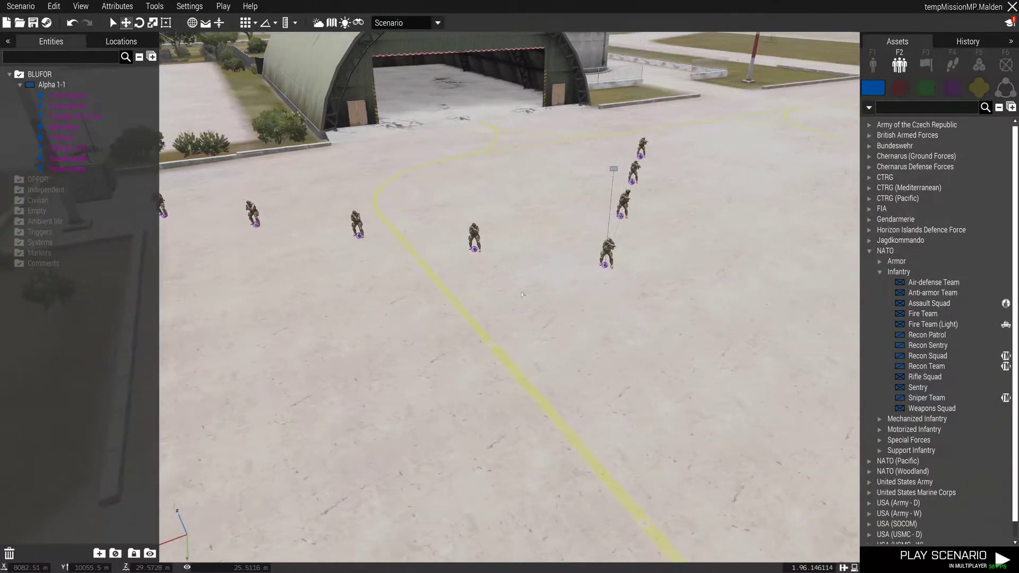
double_click(608, 247)
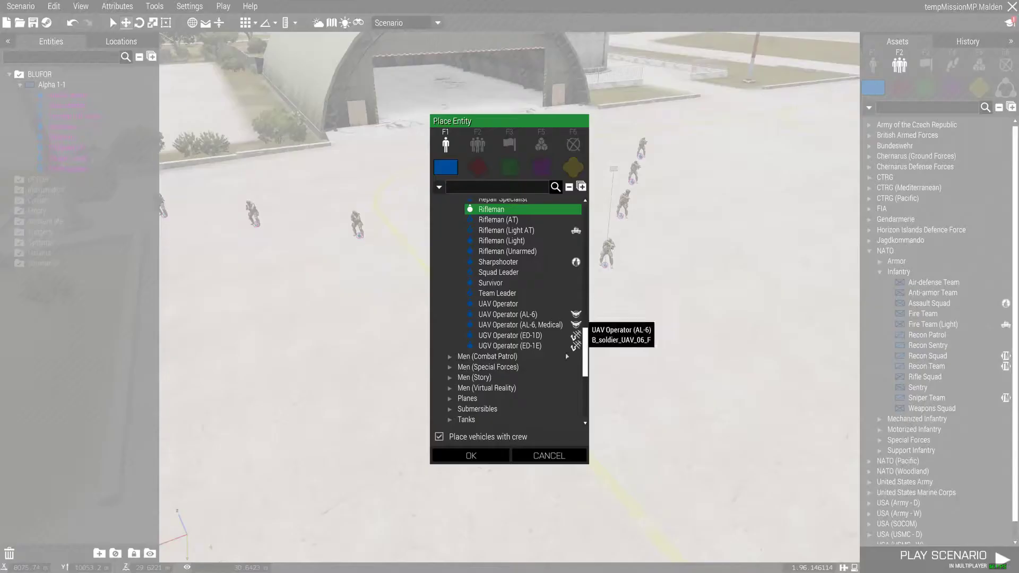
click(555, 455)
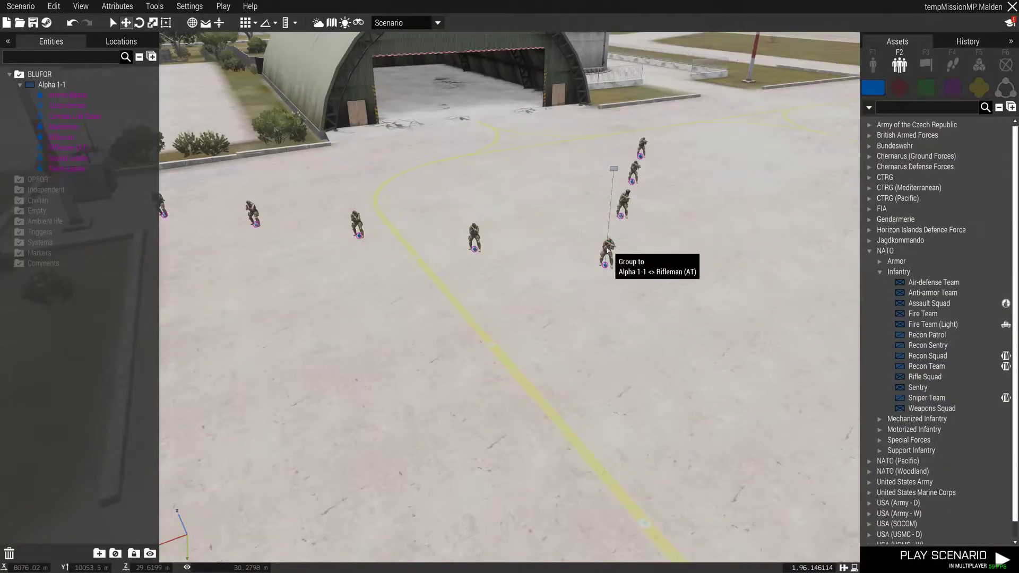
double_click(606, 253)
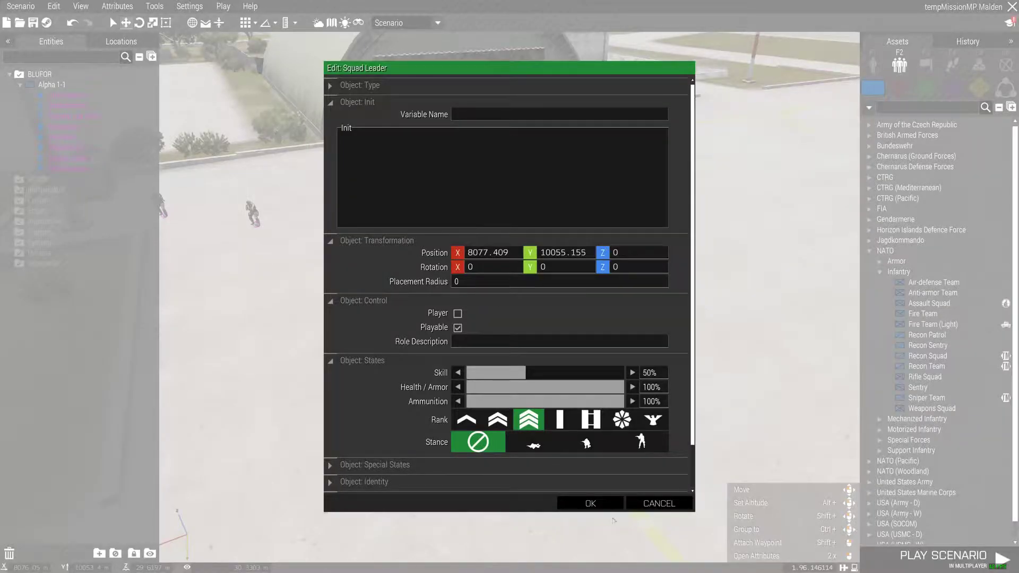
click(632, 504)
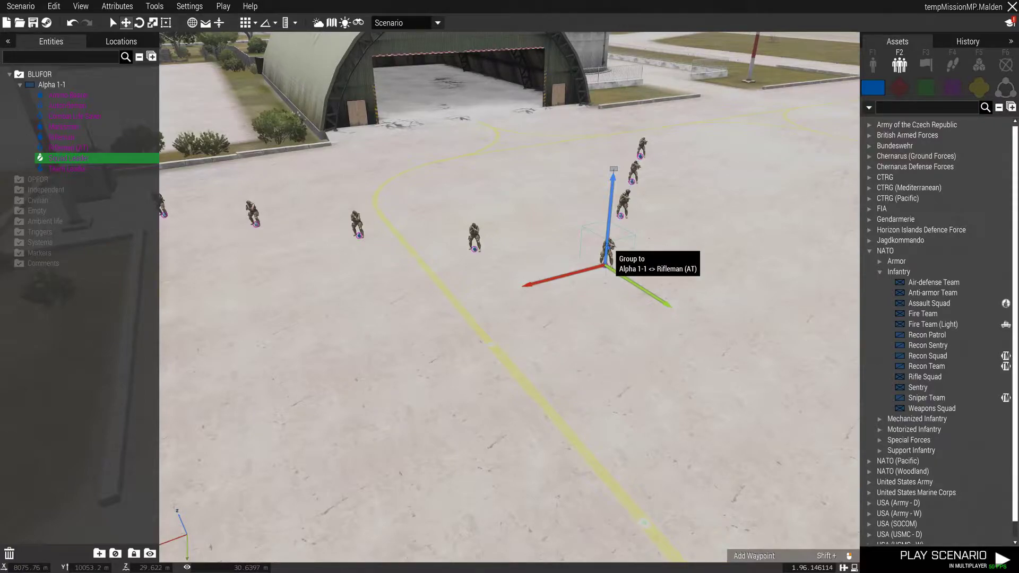
double_click(608, 251)
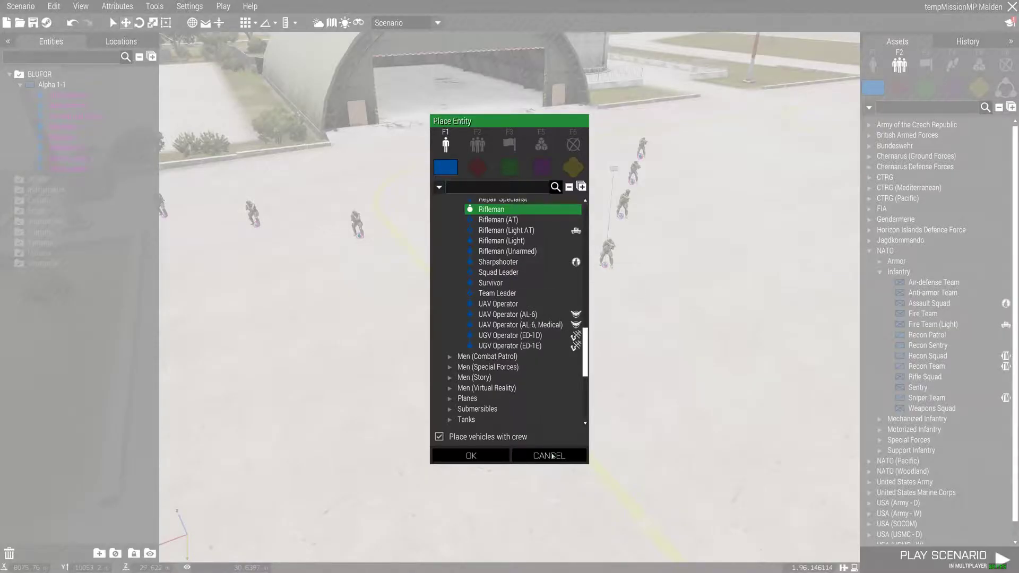
click(554, 455)
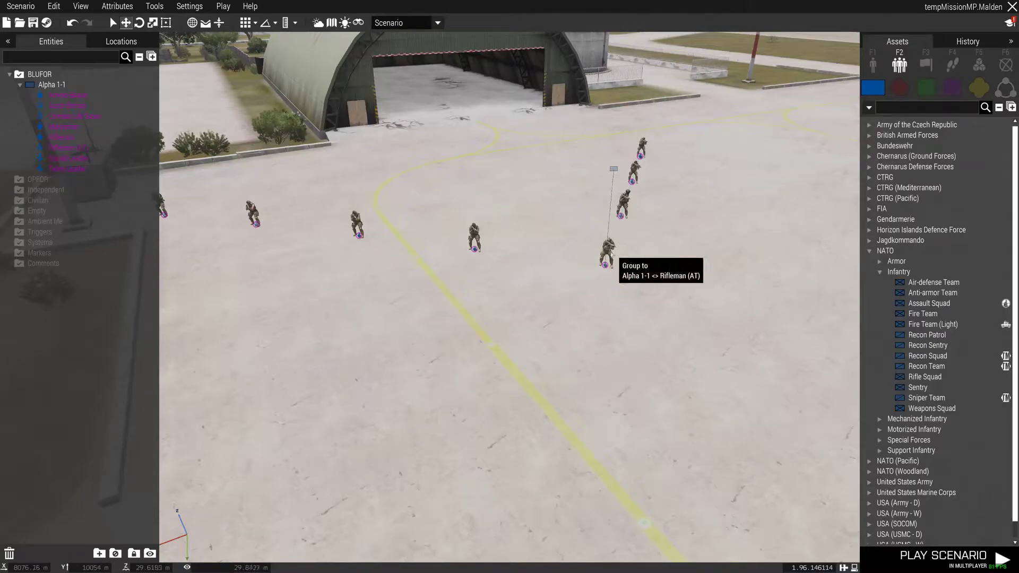
double_click(608, 255)
click(529, 458)
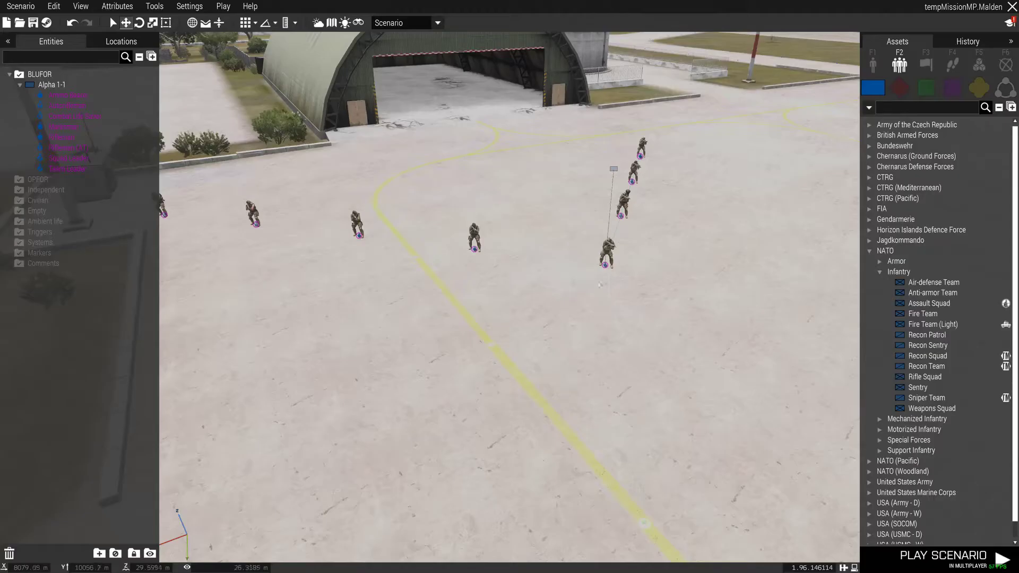
double_click(608, 256)
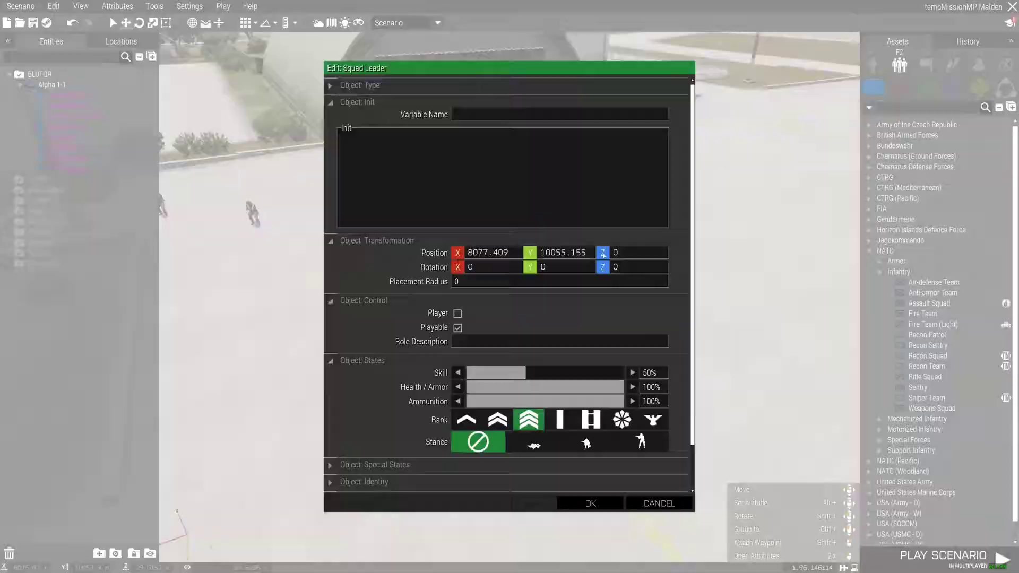
click(640, 499)
click(522, 348)
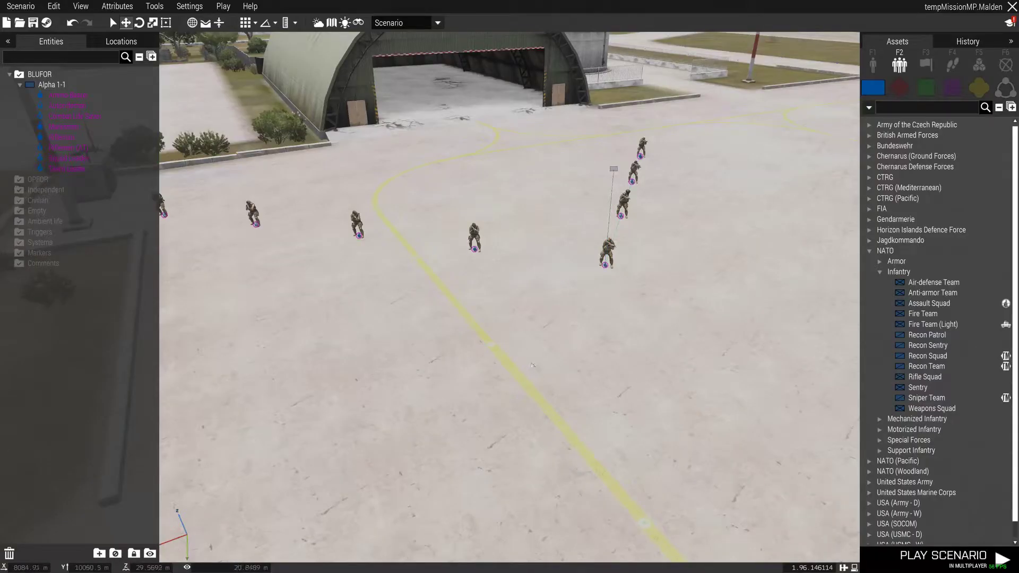
double_click(533, 365)
click(541, 456)
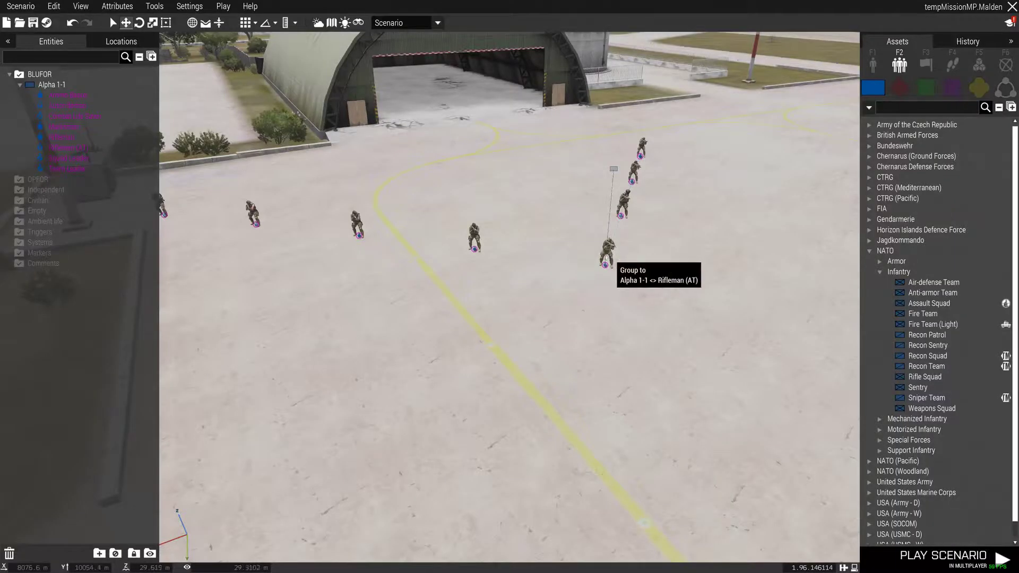
double_click(606, 255)
click(550, 456)
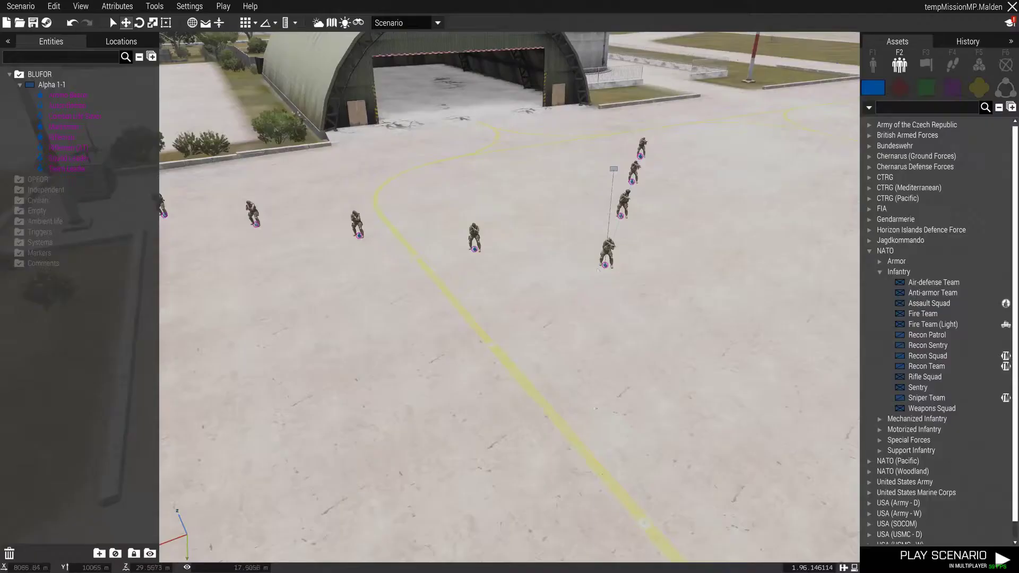
Step: Set the Alpha 1-1 Squad Leader's role description to "Squadleader@Alpha" and recheck the entry in its attributes
double_click(609, 247)
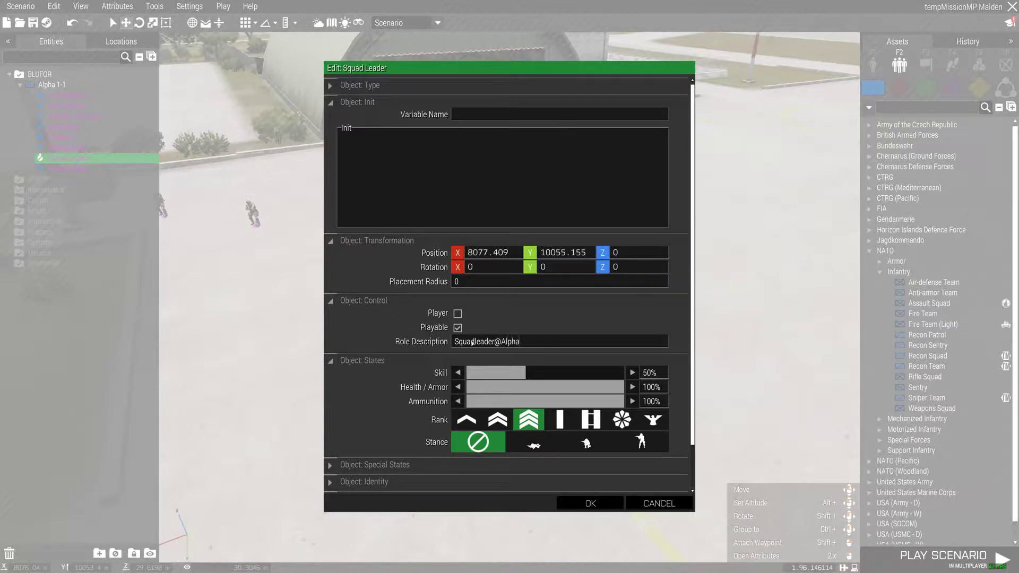
click(591, 503)
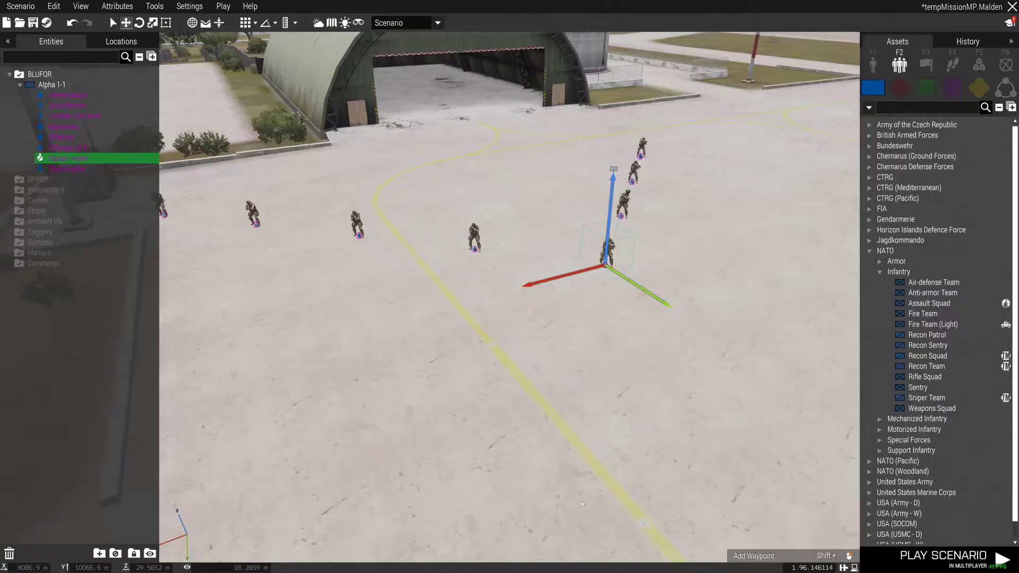
click(520, 326)
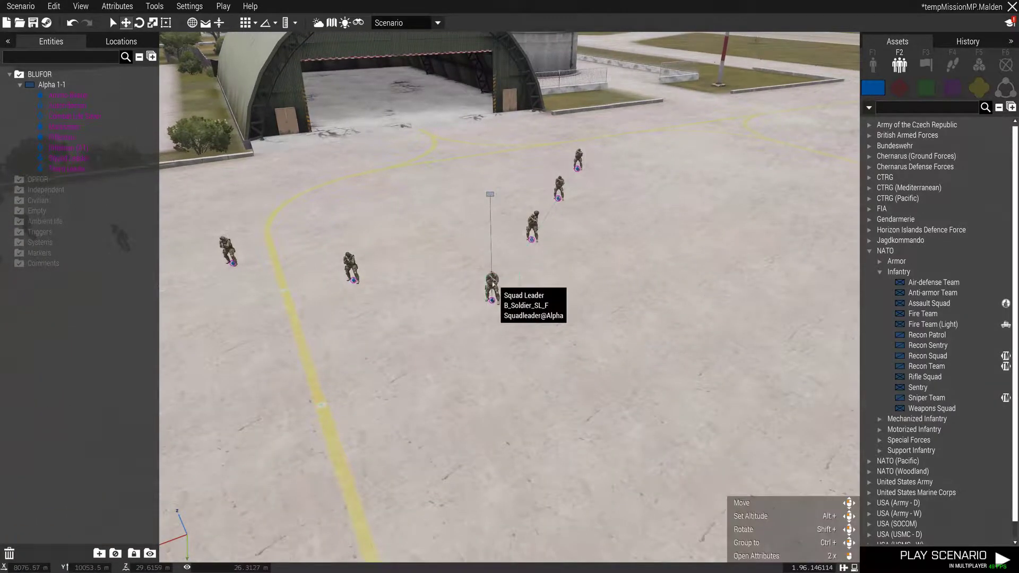
double_click(492, 281)
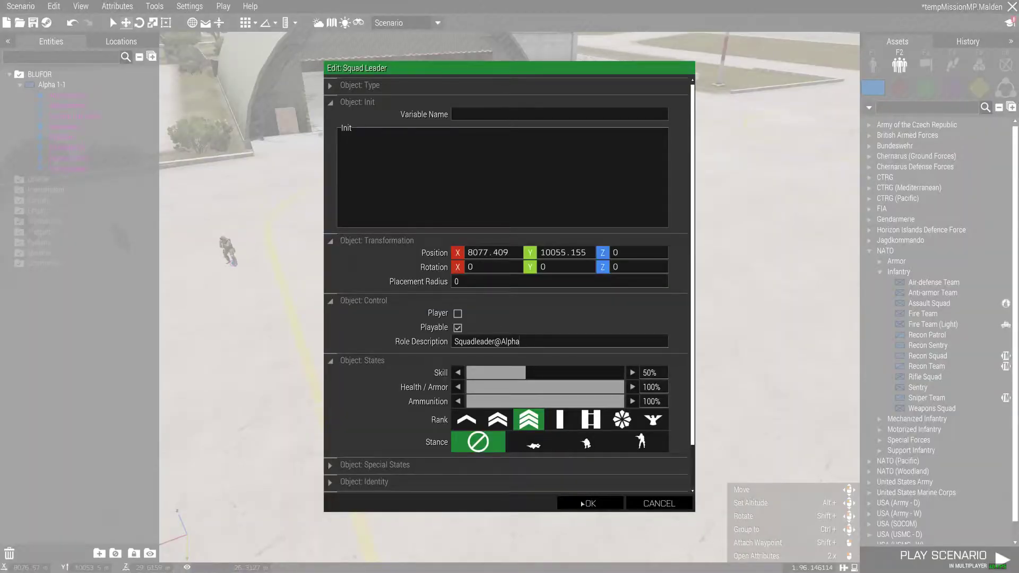
click(591, 503)
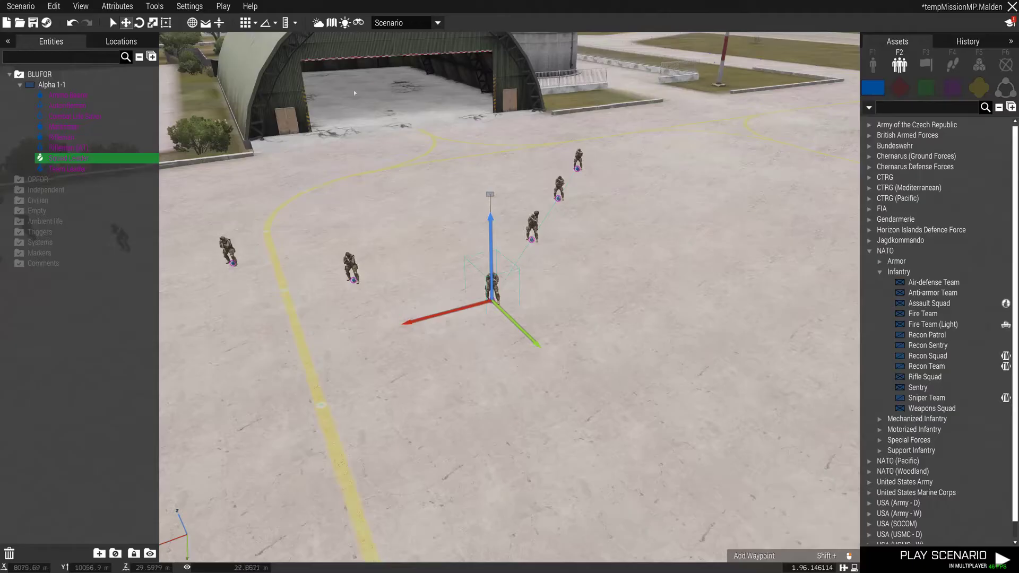
Step: Launch the scenario in multiplayer, take the Squadleader slot under Alpha to check the role list, and return to the editor
click(223, 6)
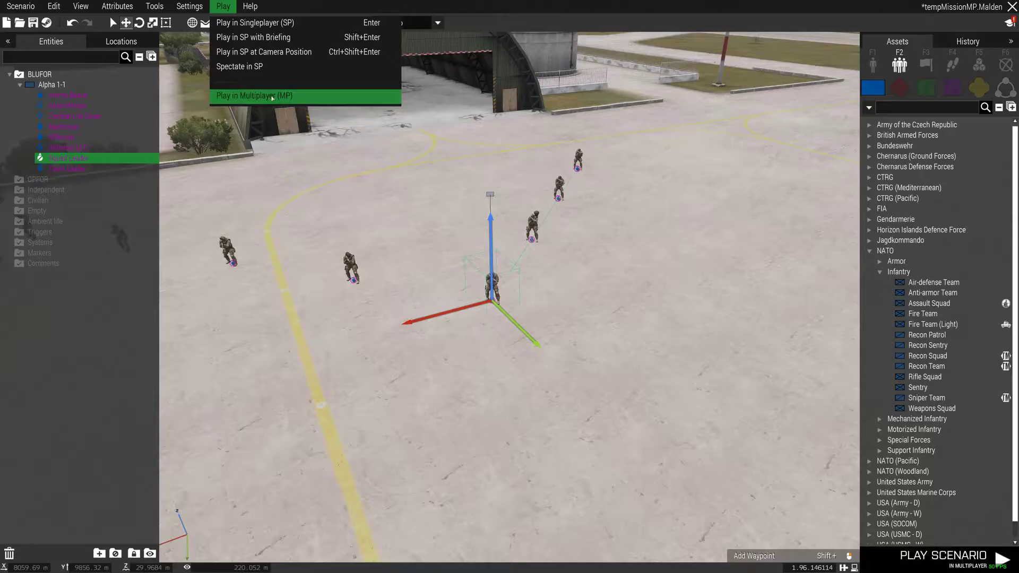
click(272, 96)
click(89, 109)
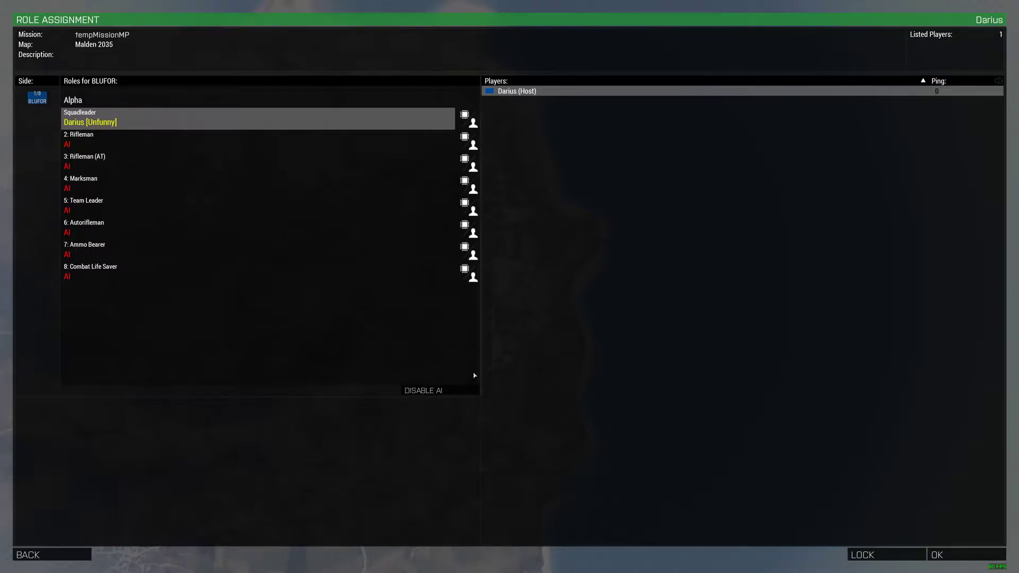
key(Escape)
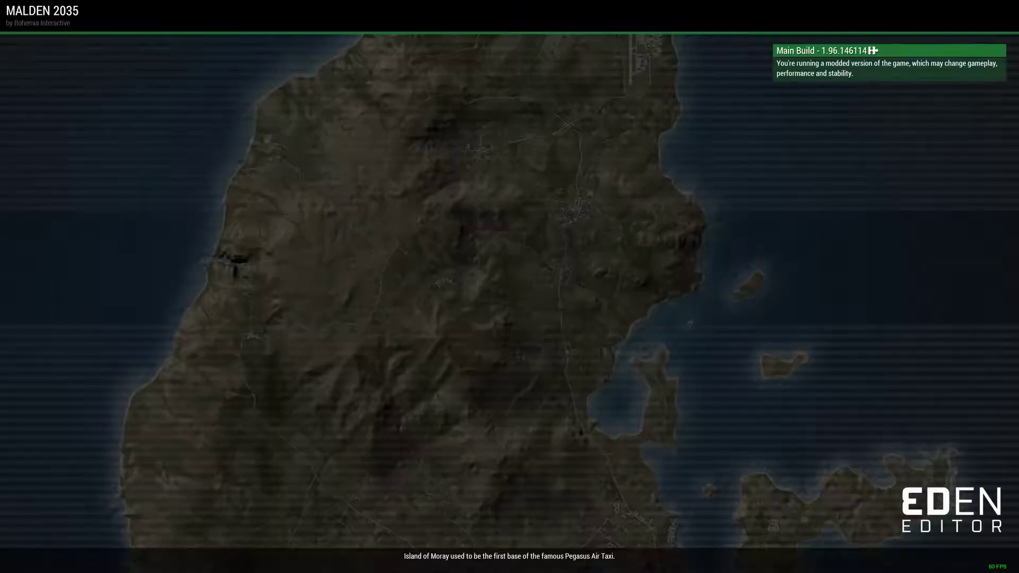
Step: Launch the scenario in multiplayer again and toggle AI for all Alpha roles on and off in the role assignment lobby
key(s)
key(a)
key(s)
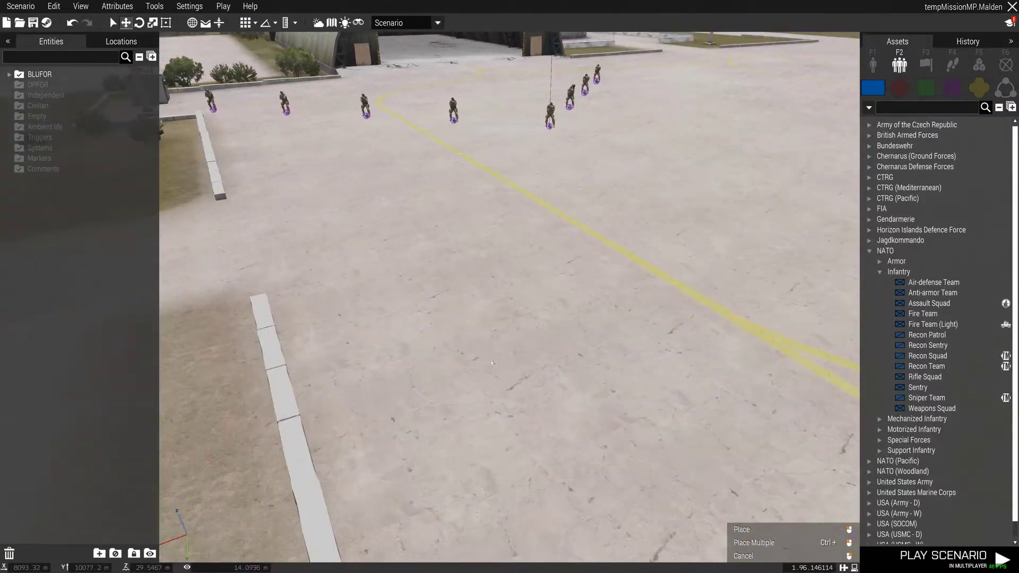
key(w)
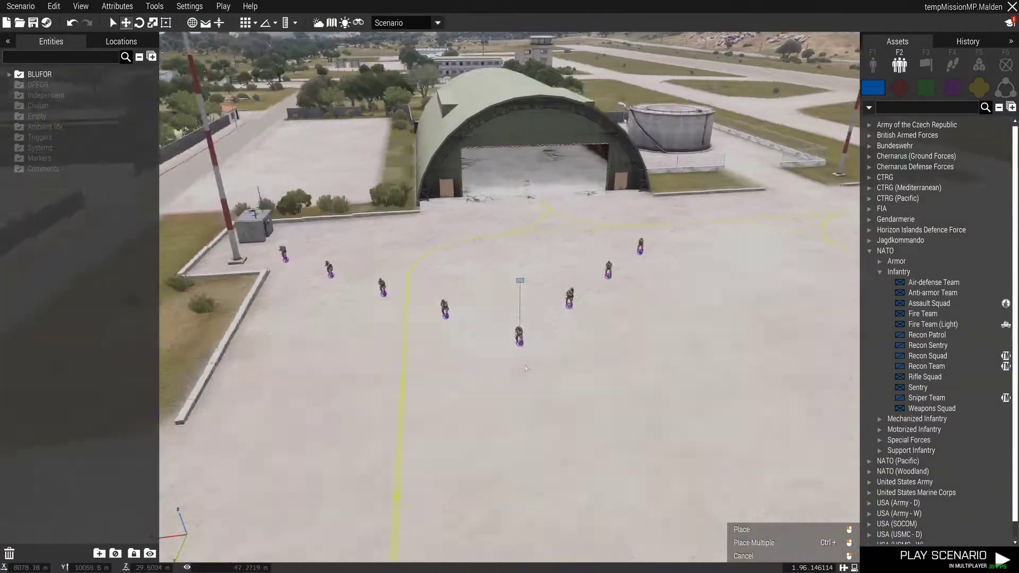
click(223, 6)
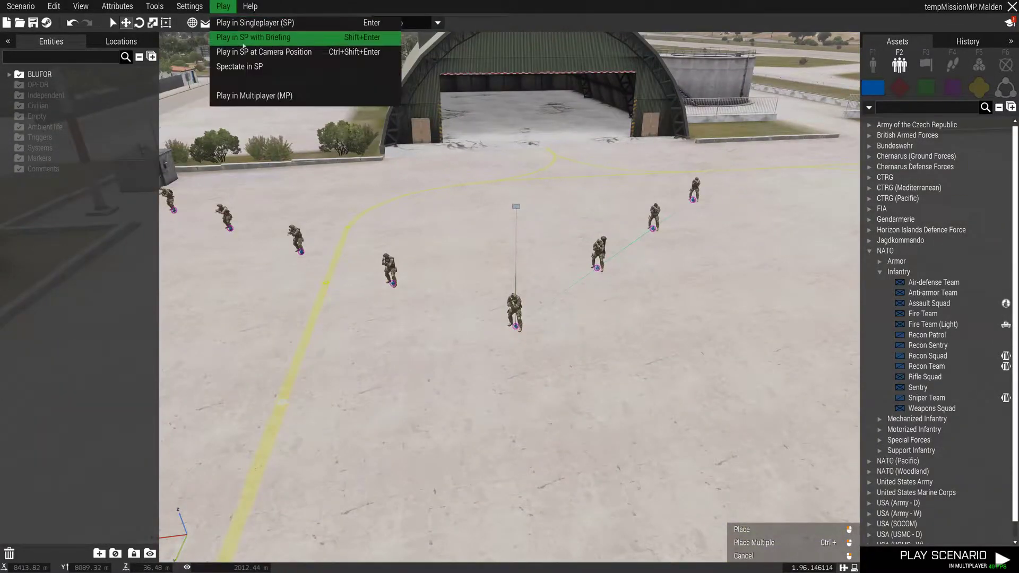
click(265, 101)
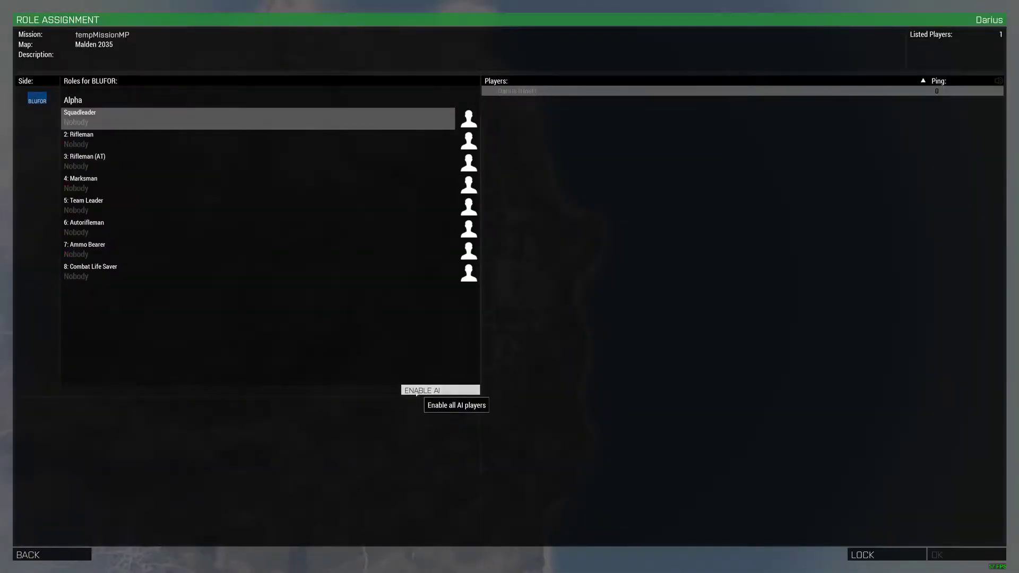
click(446, 393)
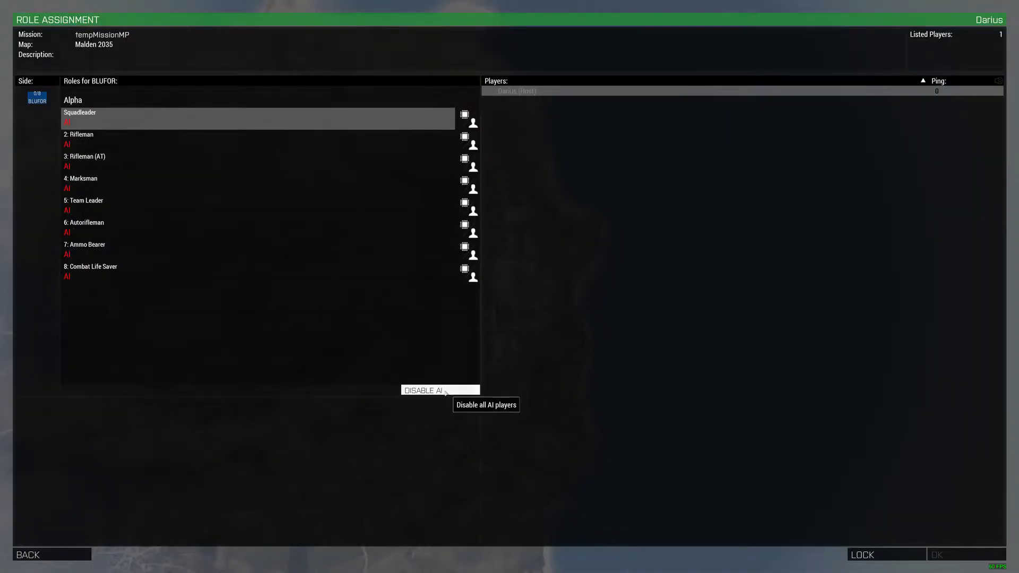
click(446, 393)
click(445, 393)
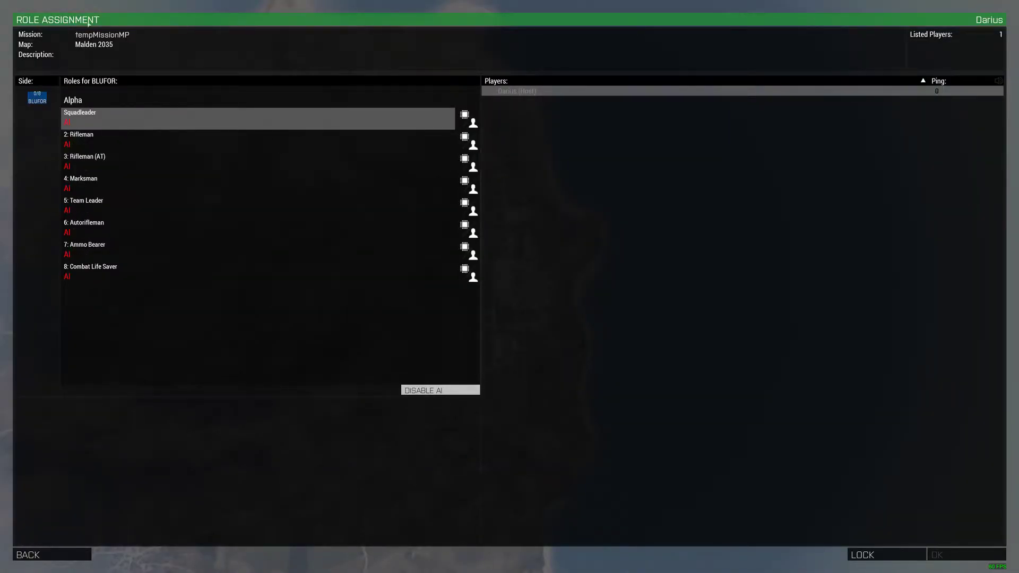
click(446, 391)
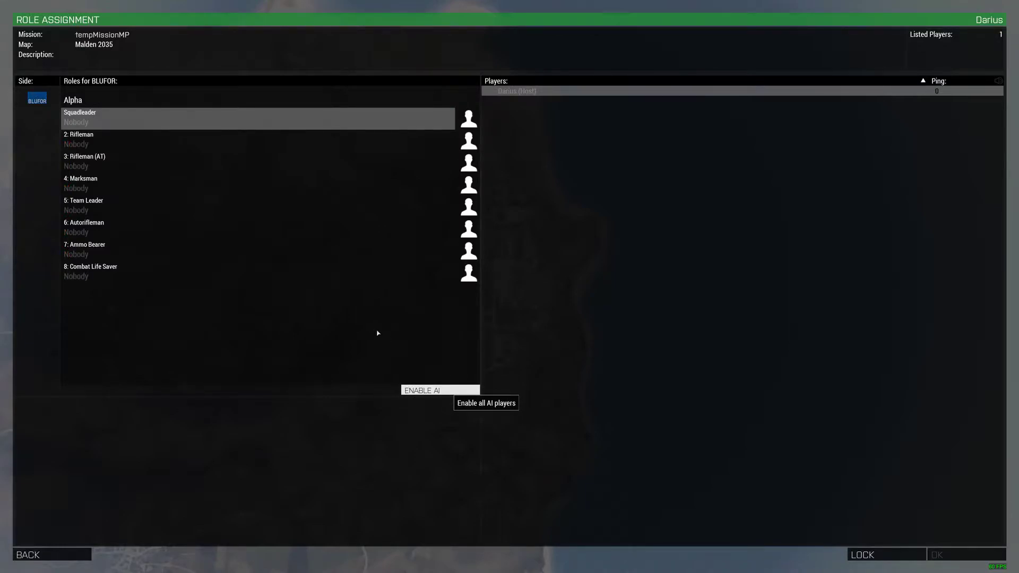
scroll(451, 359, down, 3)
key(s)
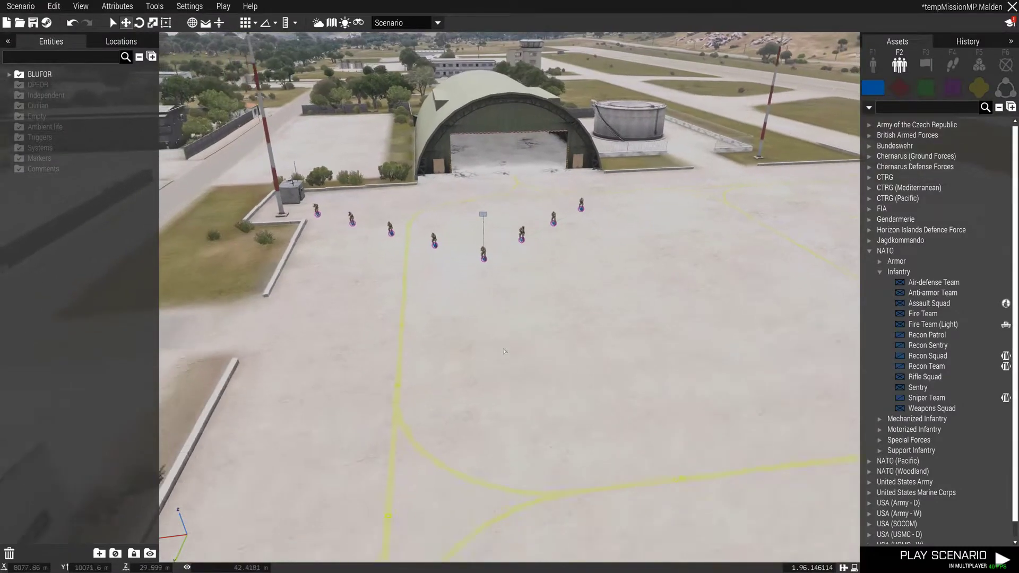
key(z)
drag(503, 348, 498, 339)
key(w)
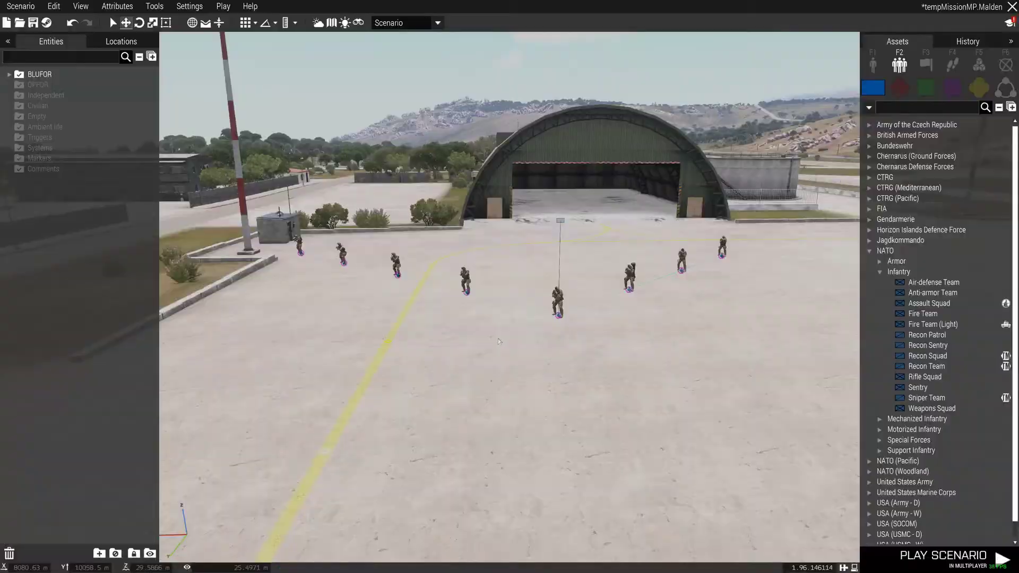
key(alt+Tab)
key(alt+Tab)
key(alt+Tab)
key(alt+Tab)
key(alt+Tab)
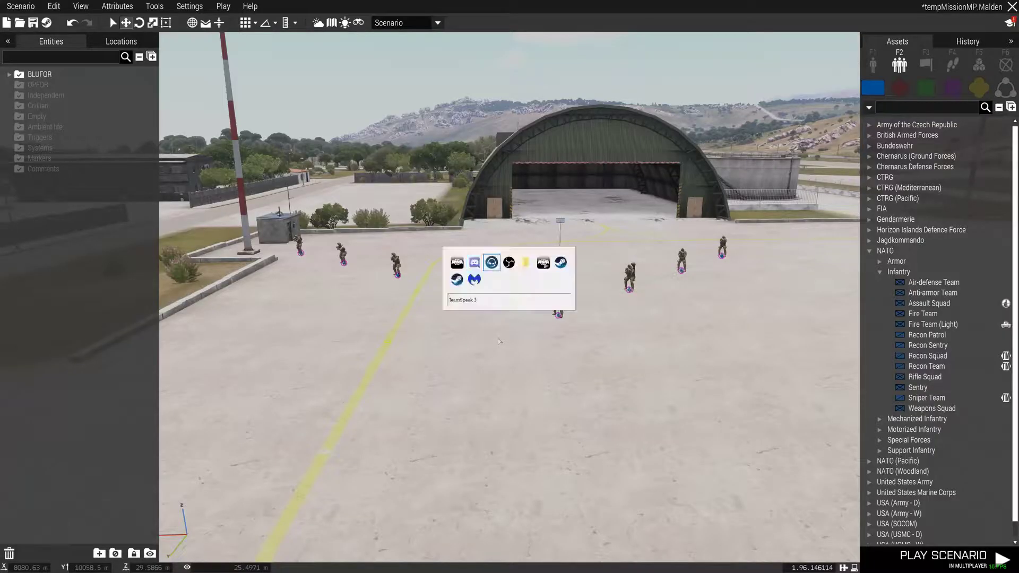
key(alt+Tab)
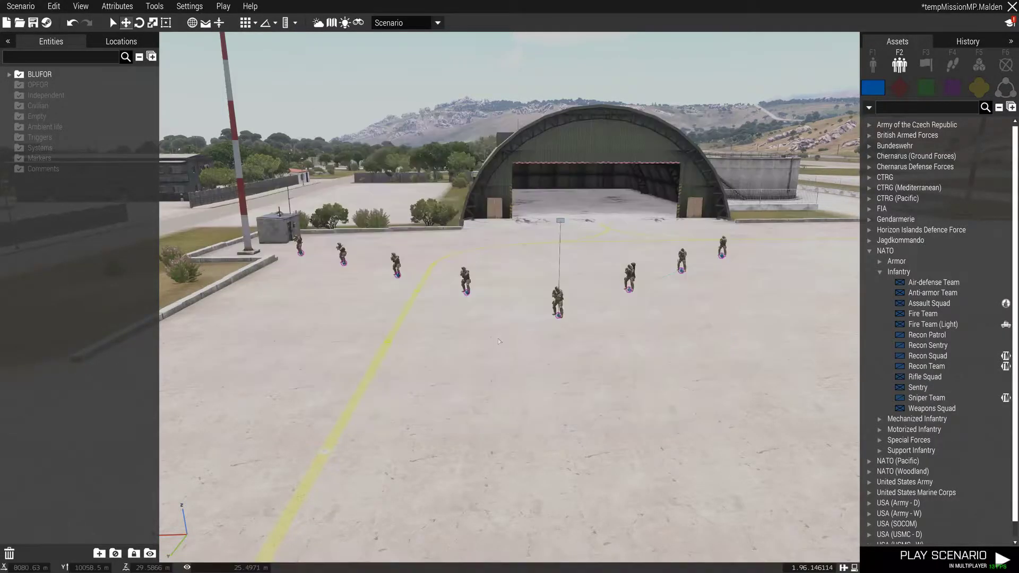
Step: Review the role description in the Squad Leader's attributes and close them
scroll(498, 338, up, 5)
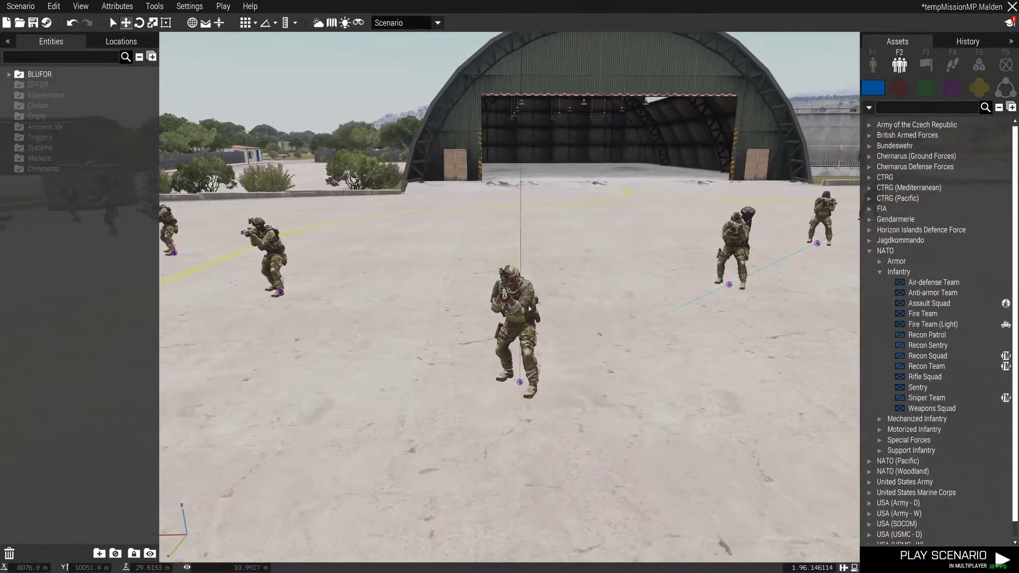
double_click(524, 312)
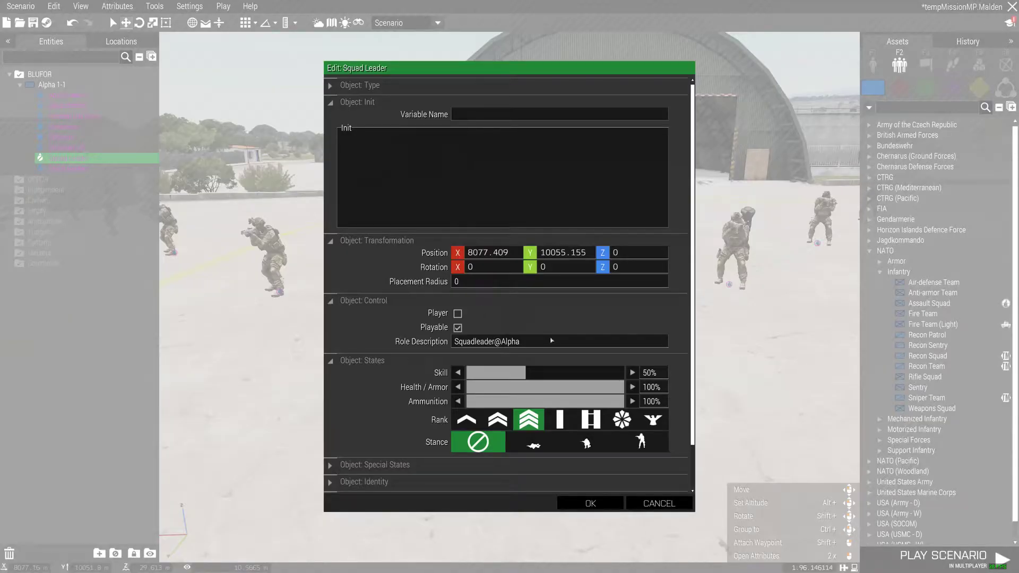
click(501, 342)
click(591, 503)
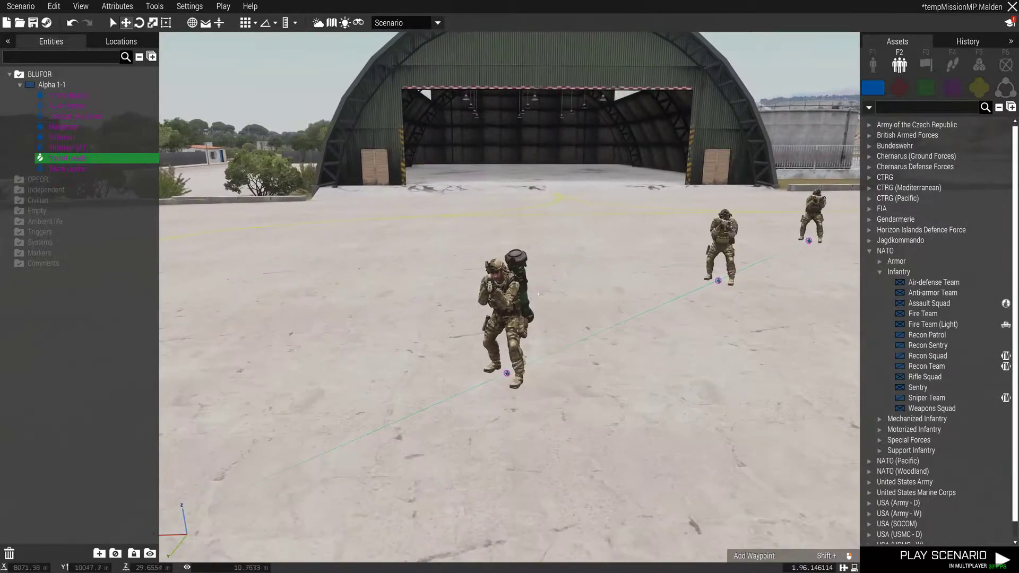
Step: Set the Rifleman (AT)'s role description to "Light AT" and confirm the attributes
double_click(508, 304)
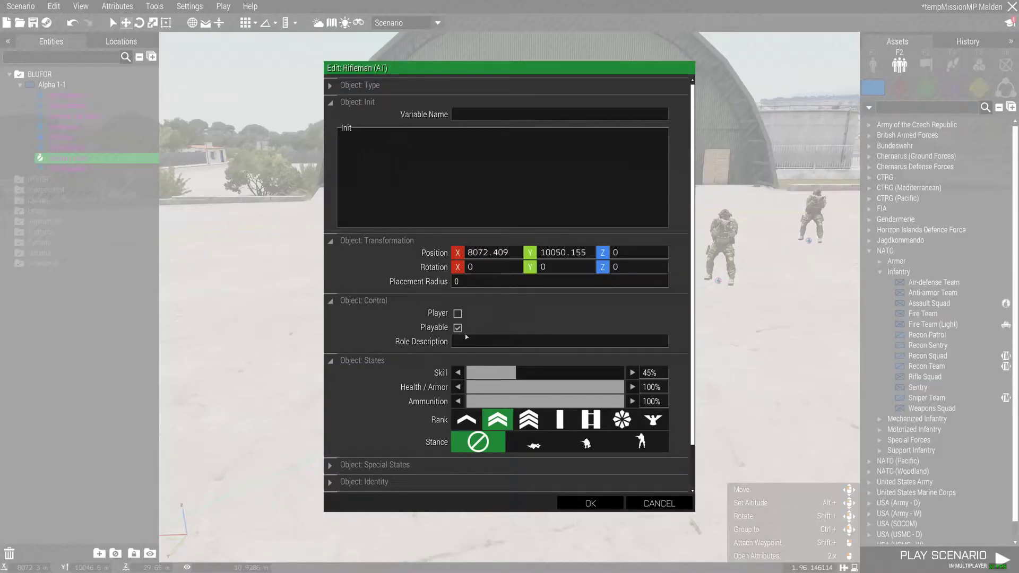
text(LightAT)
click(603, 503)
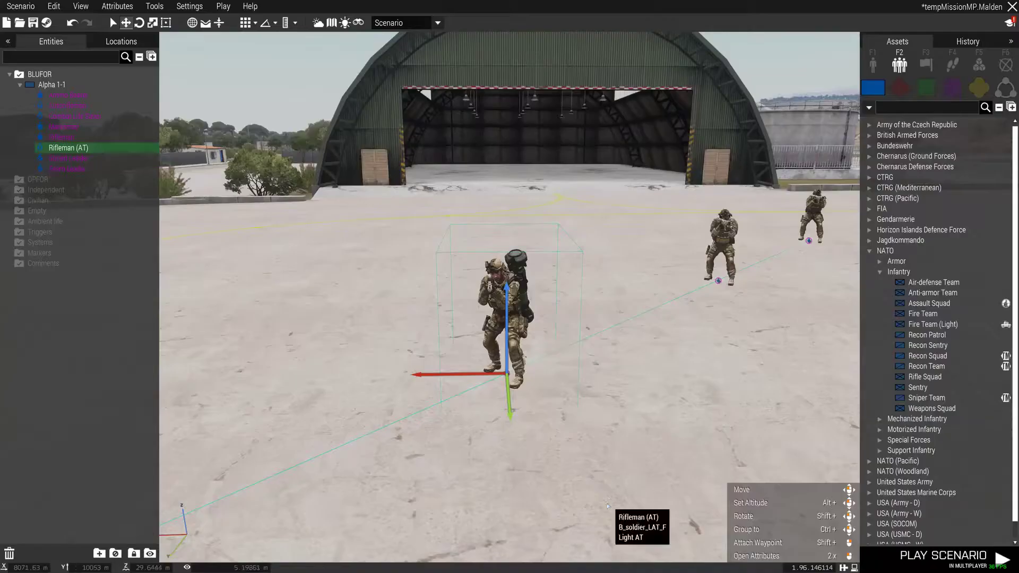
key(a)
key(s)
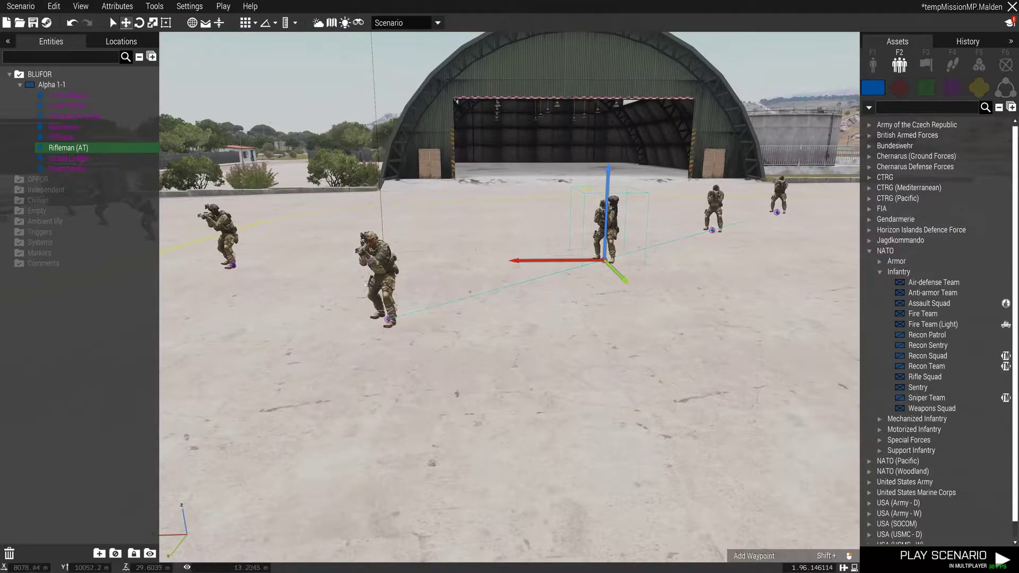
click(379, 271)
scroll(392, 254, down, 3)
key(w)
key(a)
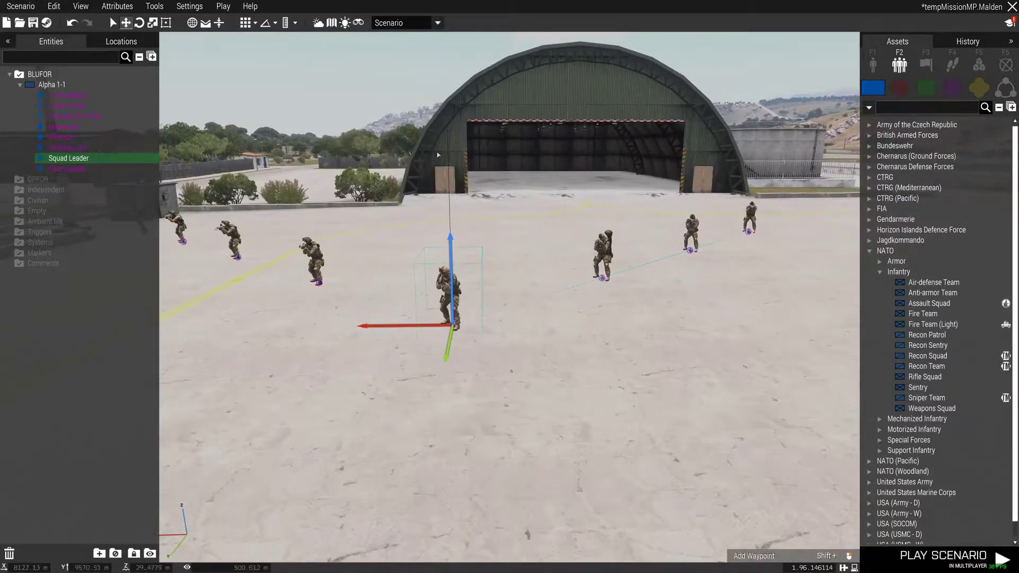
click(448, 131)
click(544, 360)
Step: Switch to TeamSpeak, read the latest messages in the channel chat, and return to the Arma 3 editor
key(alt+Tab)
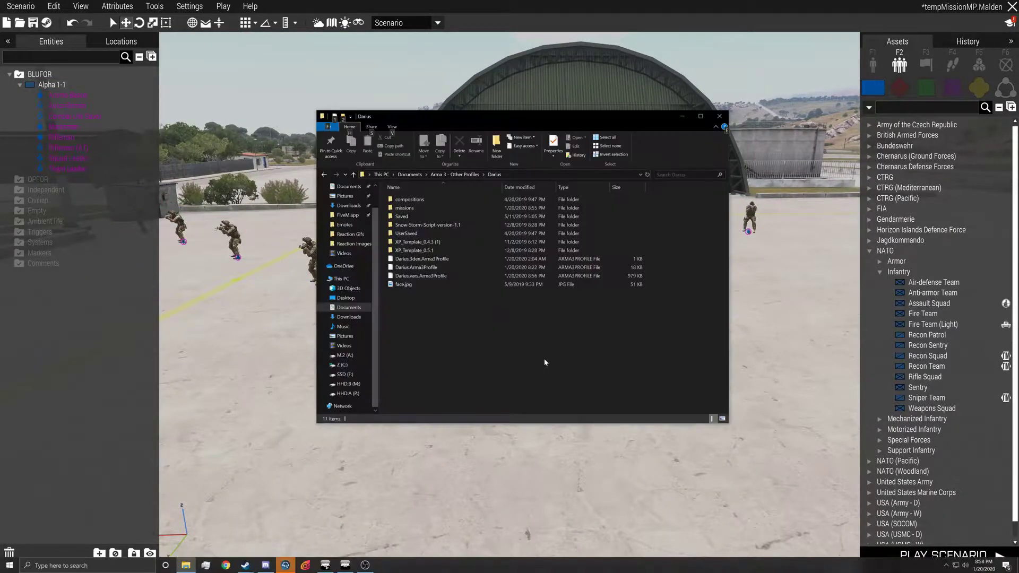
key(alt+Tab)
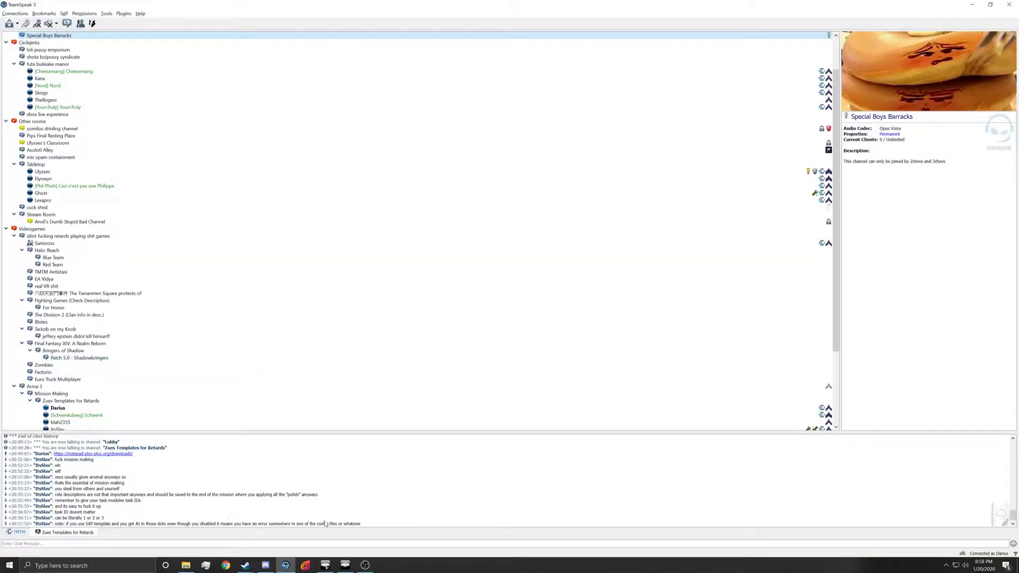
drag(340, 513, 242, 523)
click(339, 513)
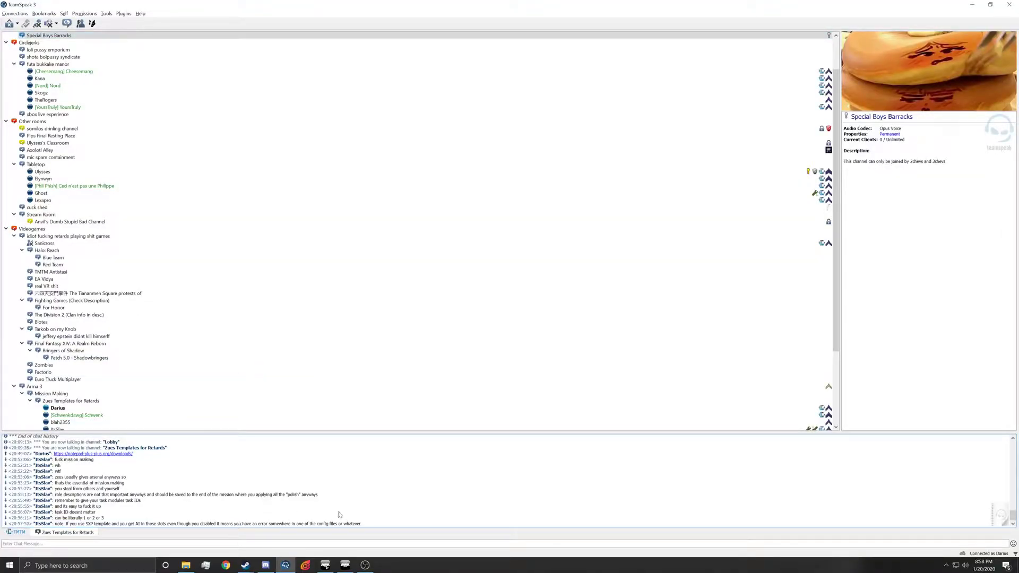
mouse_move(366, 520)
mouse_down()
mouse_move(346, 523)
mouse_move(366, 524)
mouse_up()
click(366, 523)
key(alt+Tab)
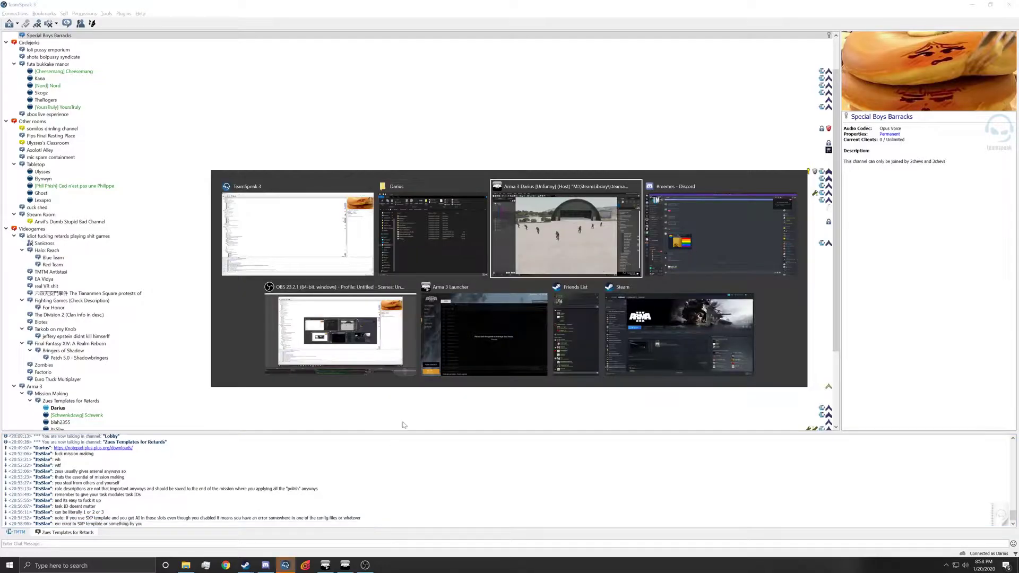
key(alt+Tab)
key(alt+Tab)
key(alt+Tab)
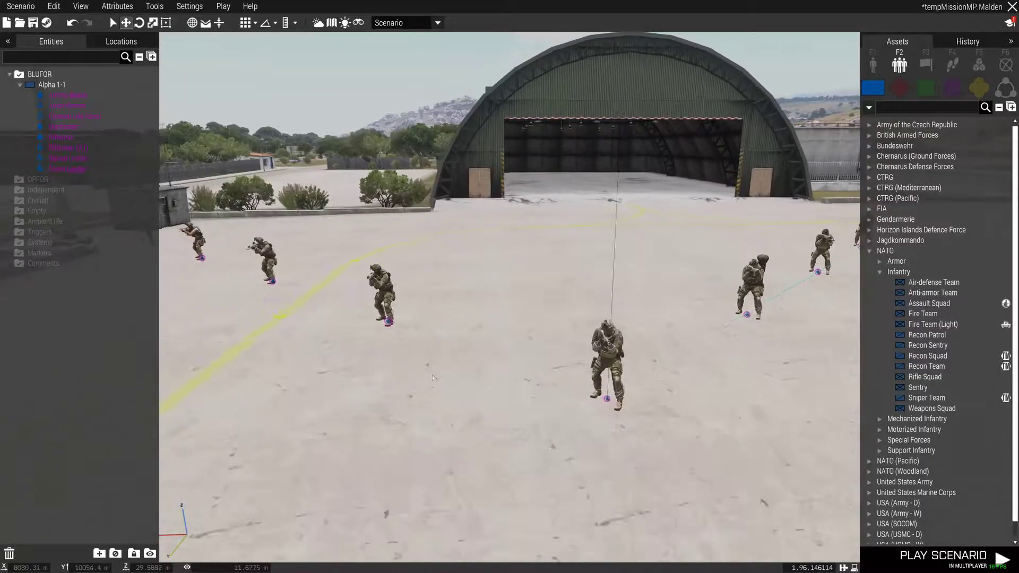
Step: Delete the whole Alpha 1-1 squad from the apron in front of the hangar
key(s)
key(w)
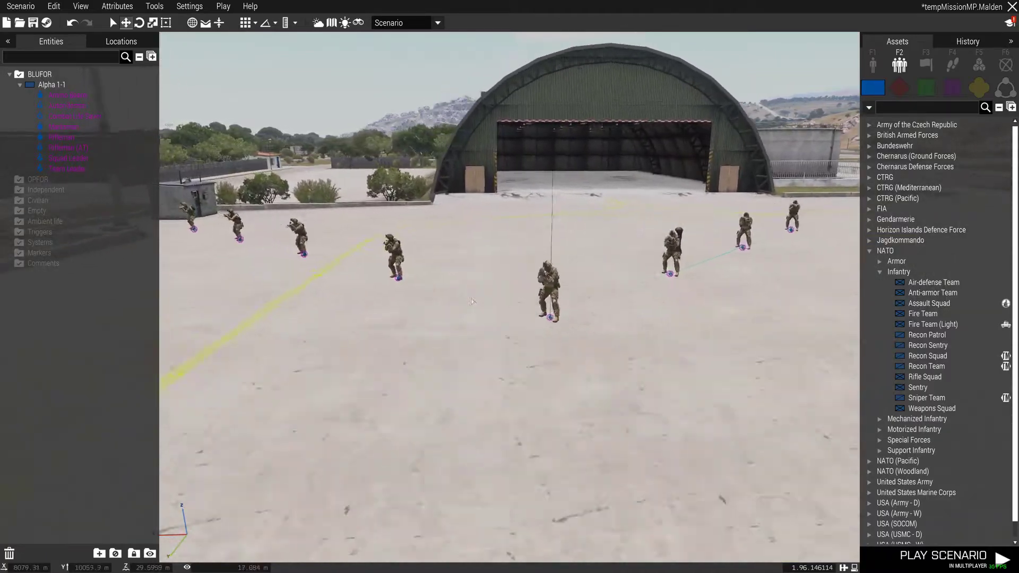
drag(506, 317, 503, 368)
key(s)
key(s)
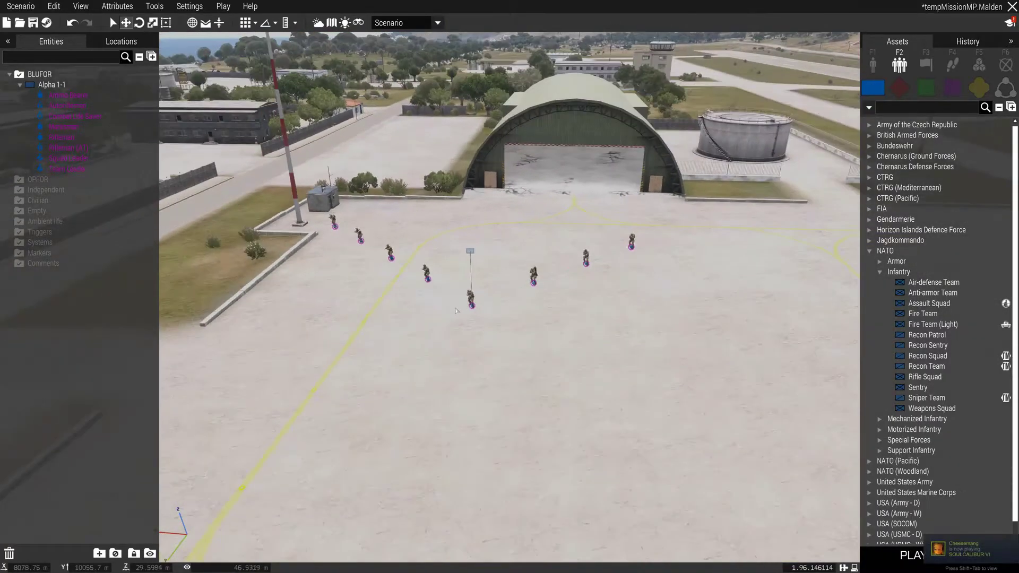
key(s)
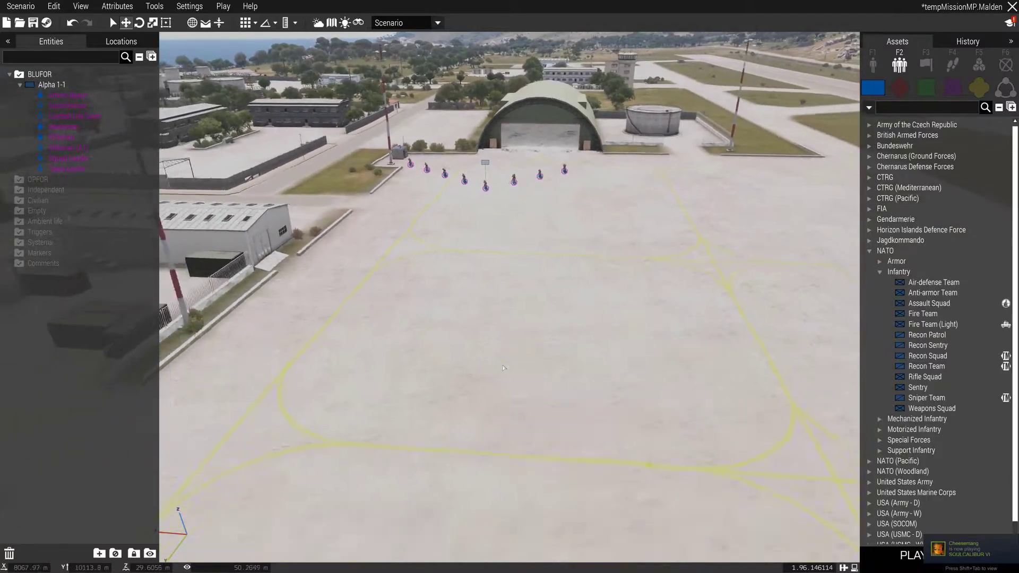
key(w)
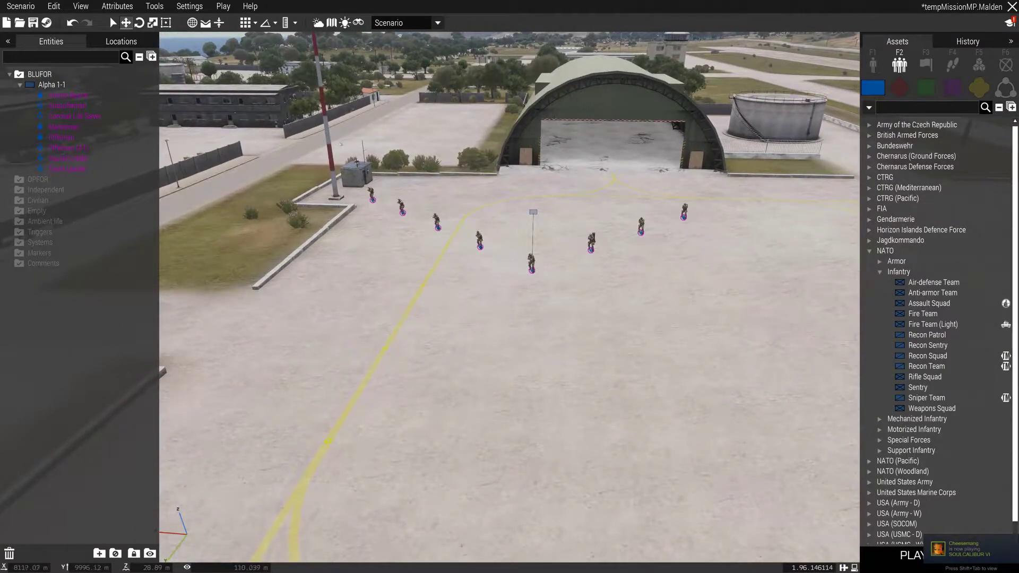
click(533, 212)
key(Delete)
Step: Switch to File Explorer, examine the XP_Template_0.5.1 files and the profile's missions folder, and return to the editor
key(alt+Tab)
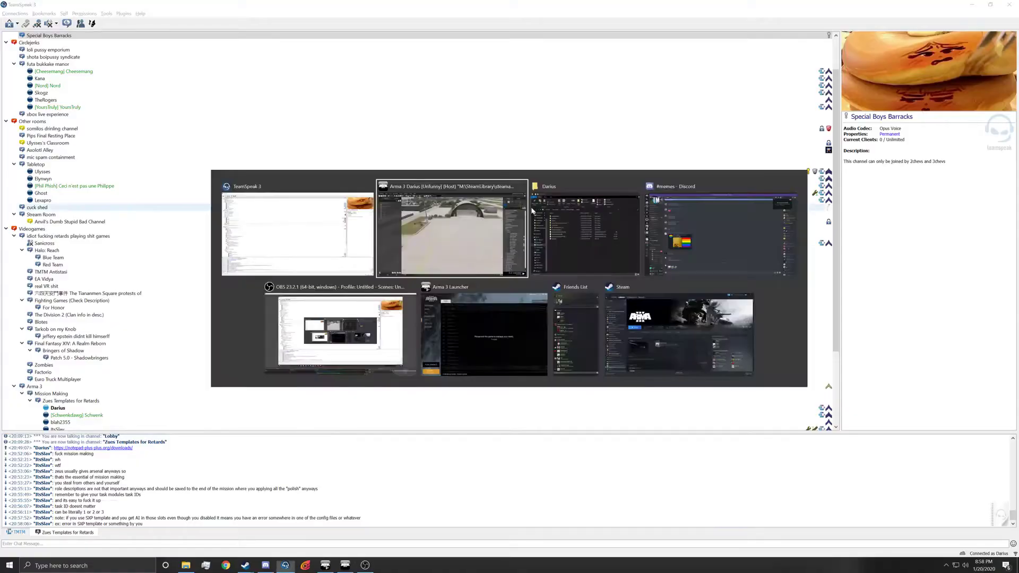
key(alt+Tab)
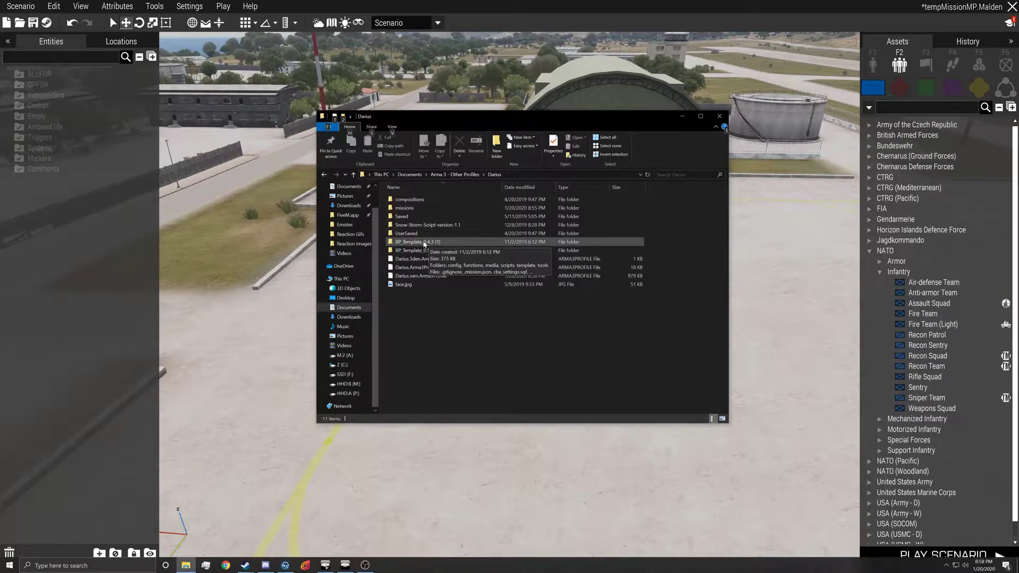
double_click(428, 251)
drag(450, 372, 431, 195)
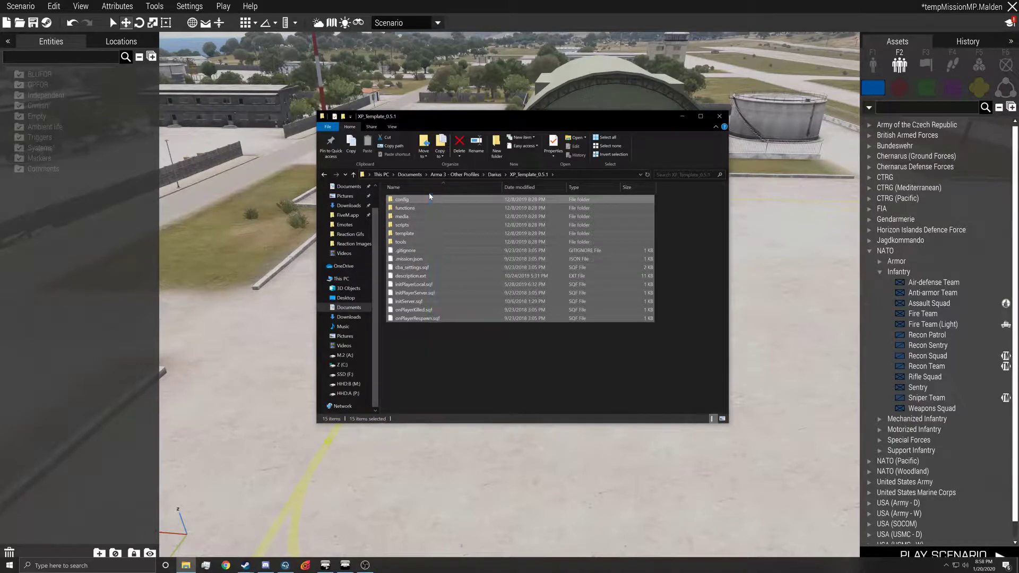
click(494, 175)
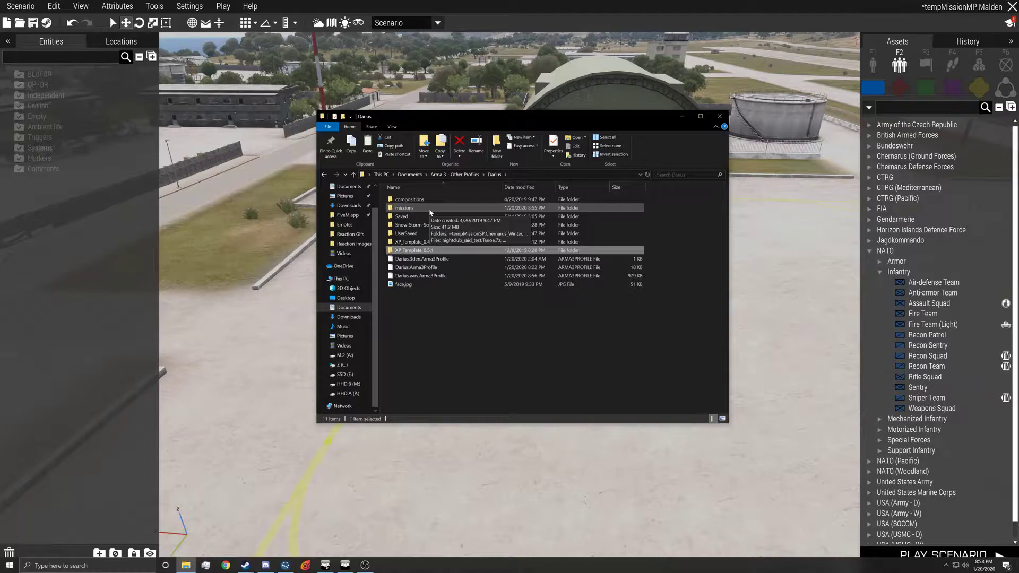
double_click(430, 211)
click(494, 175)
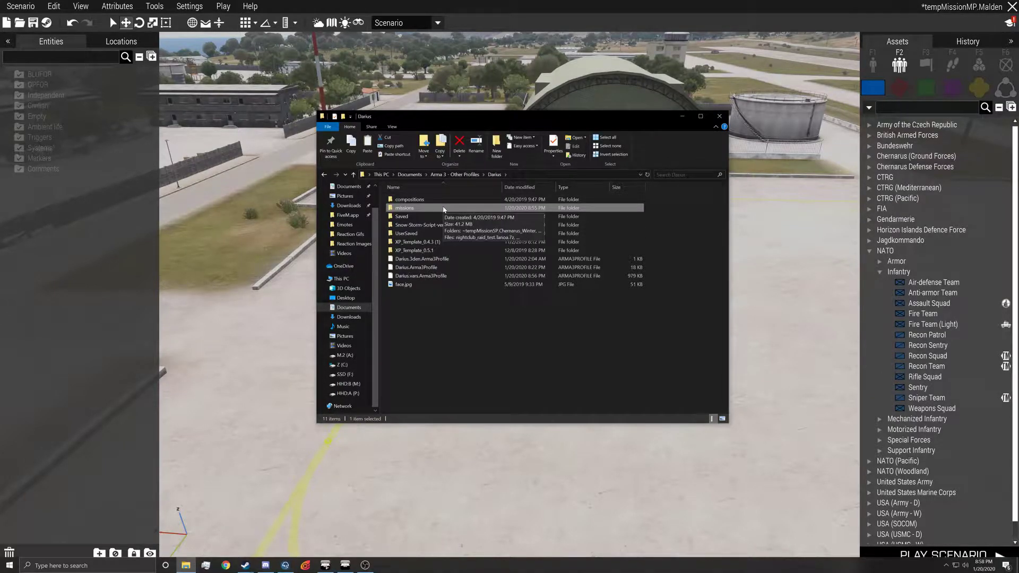
double_click(444, 209)
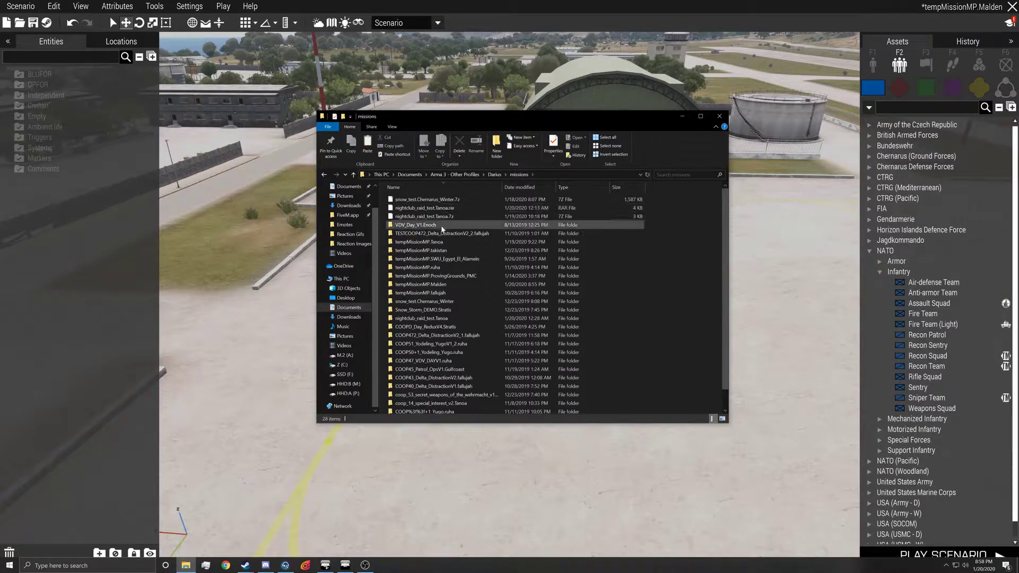
click(266, 331)
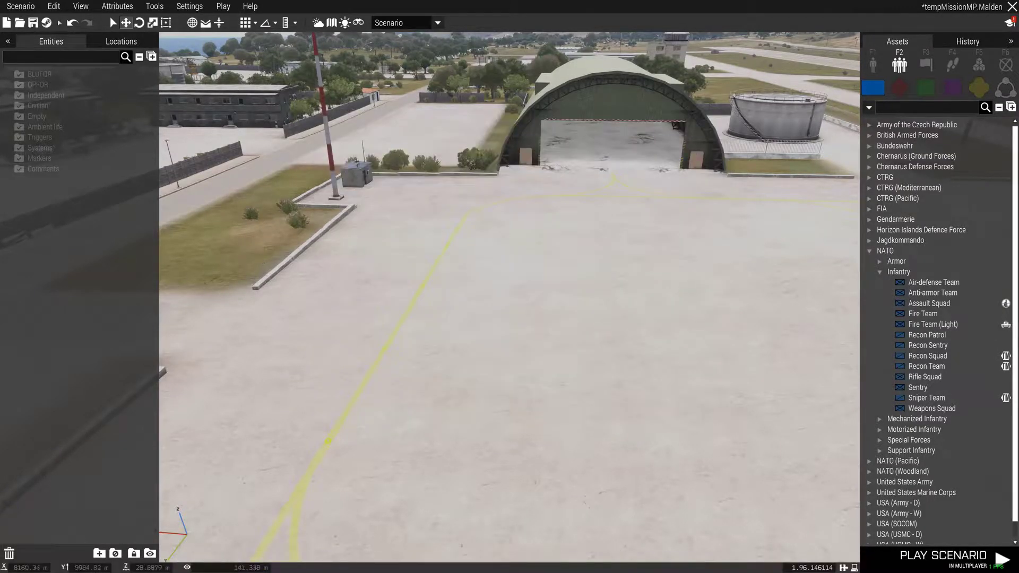
Step: Save the scenario in Missions under the file name Zeus_Template_Malden with binarizing of the scenario file turned off
click(21, 6)
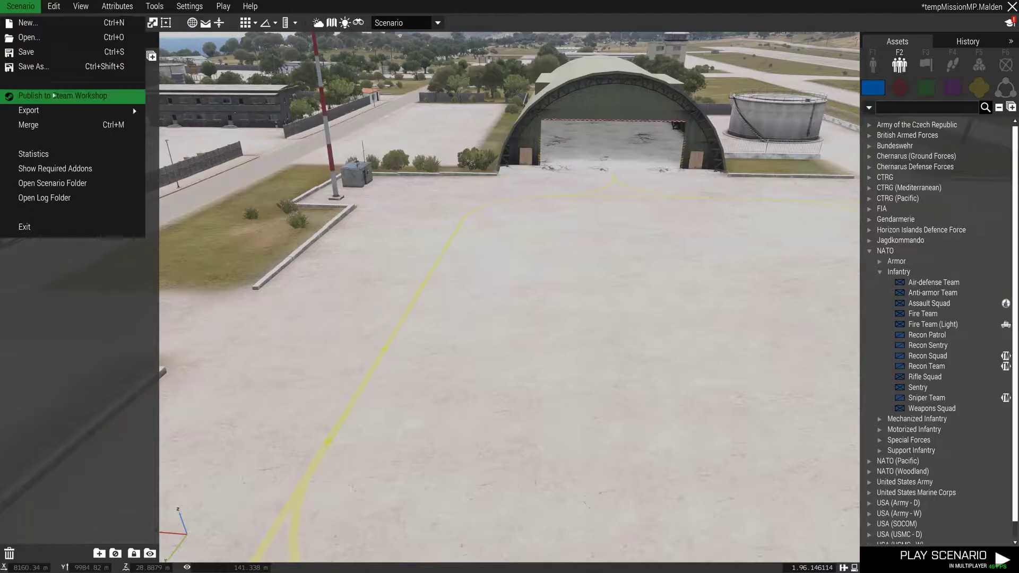
key(Return)
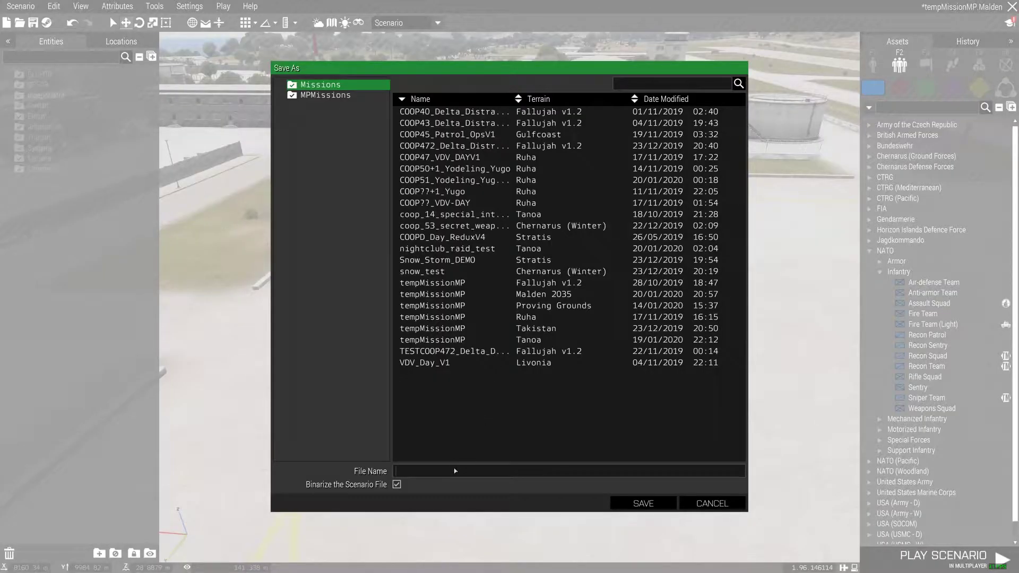
click(397, 484)
key(Escape)
click(21, 6)
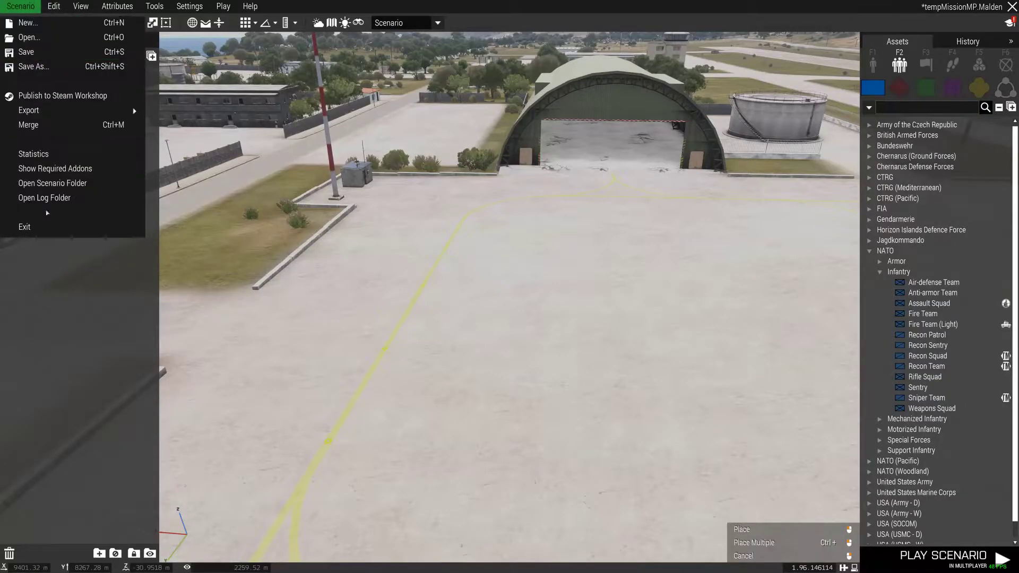
click(34, 67)
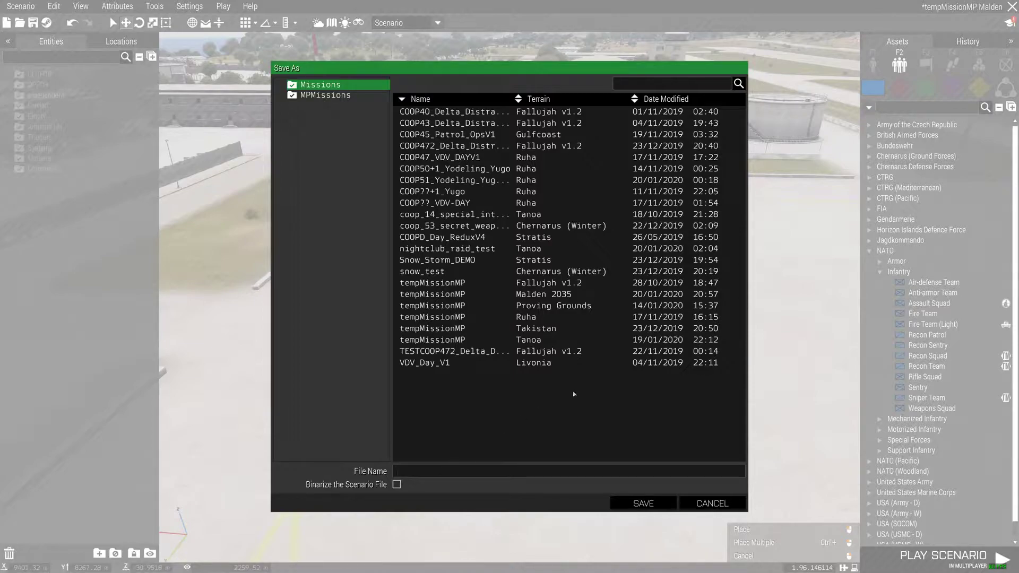
text(Zeus_Template_Malden)
key(alt+Tab)
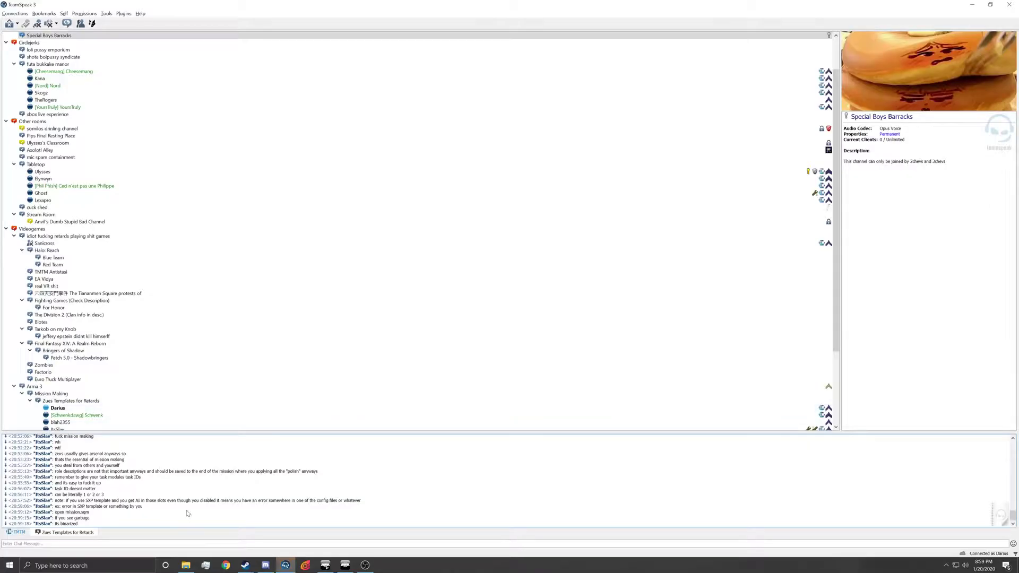
key(alt+Tab)
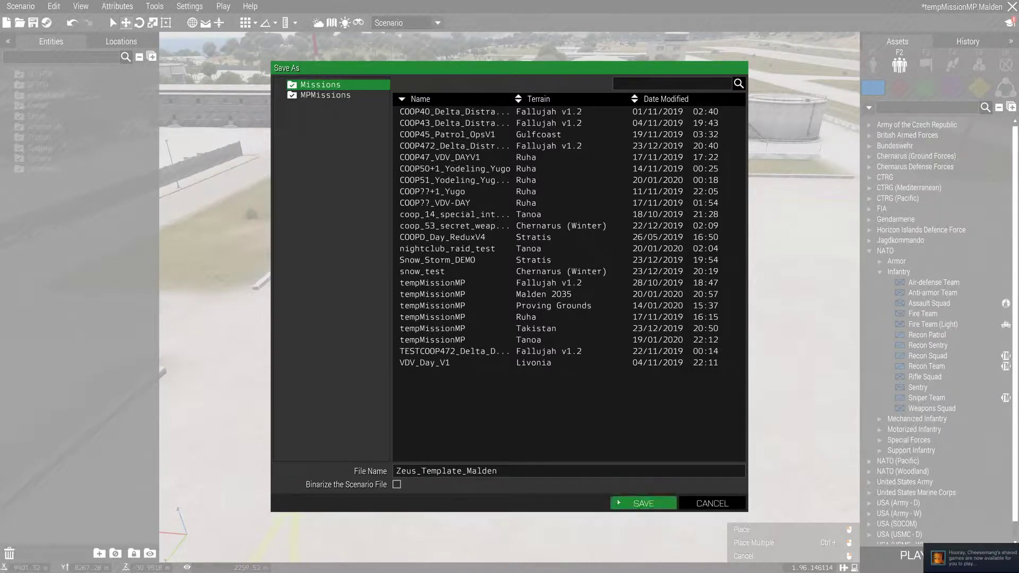
click(616, 500)
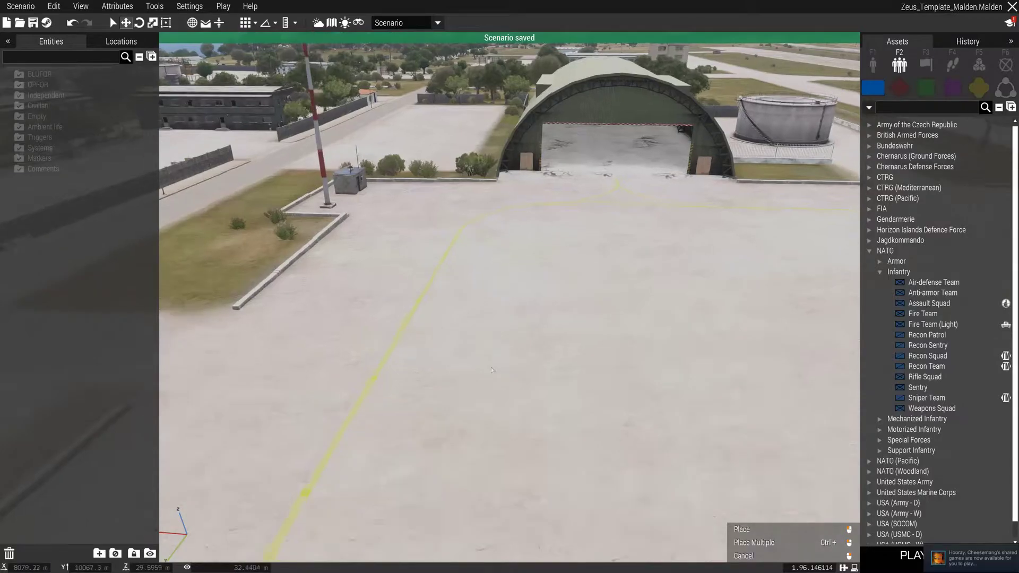
key(s)
key(w)
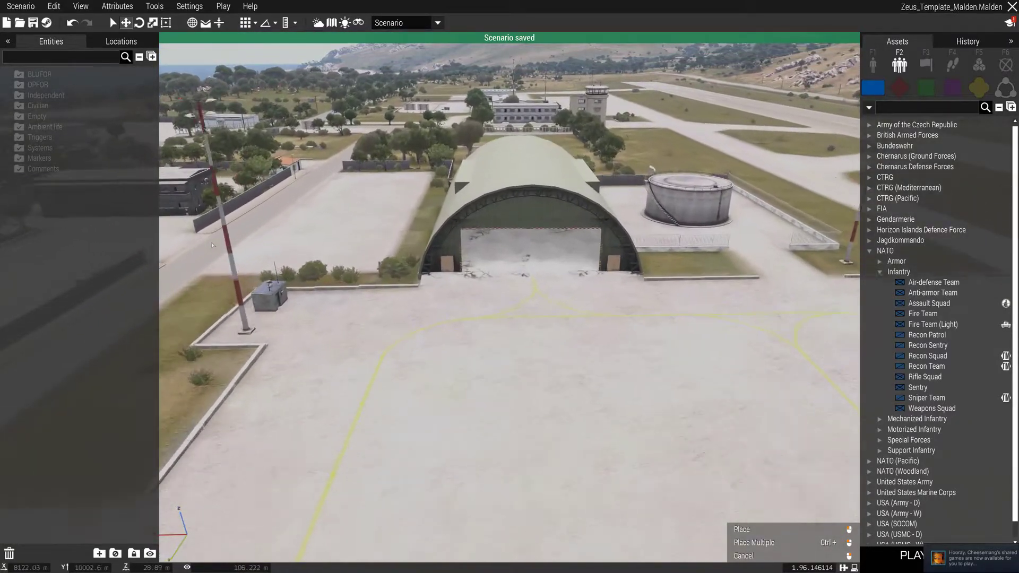
key(s)
click(9, 8)
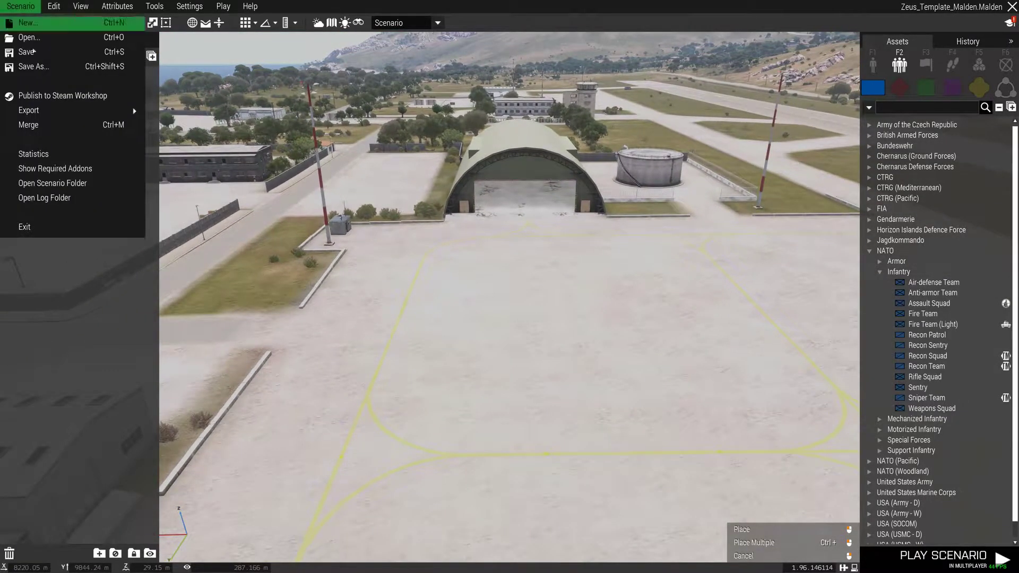
key(alt+Tab)
key(alt+Tab)
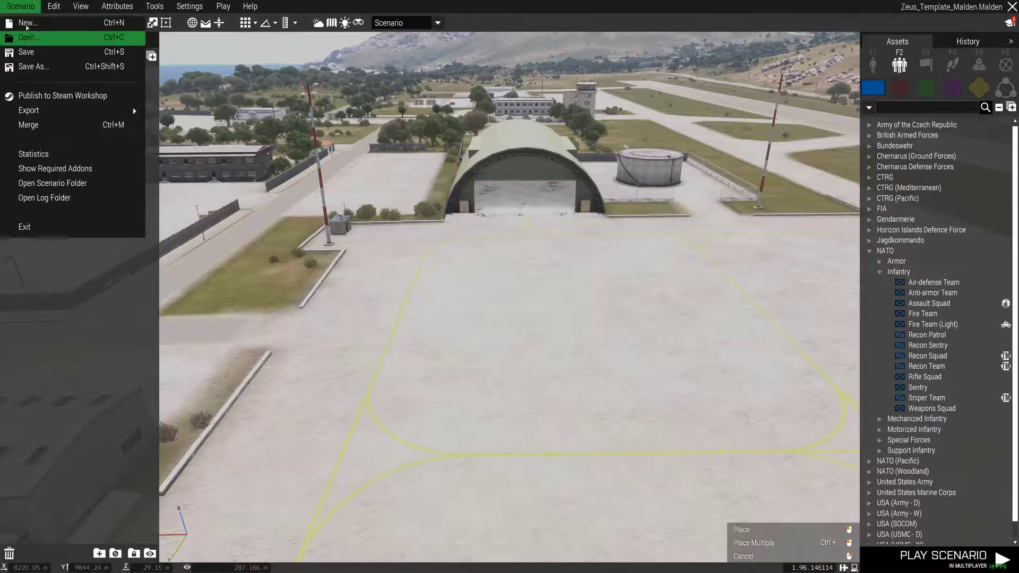
click(23, 7)
key(w)
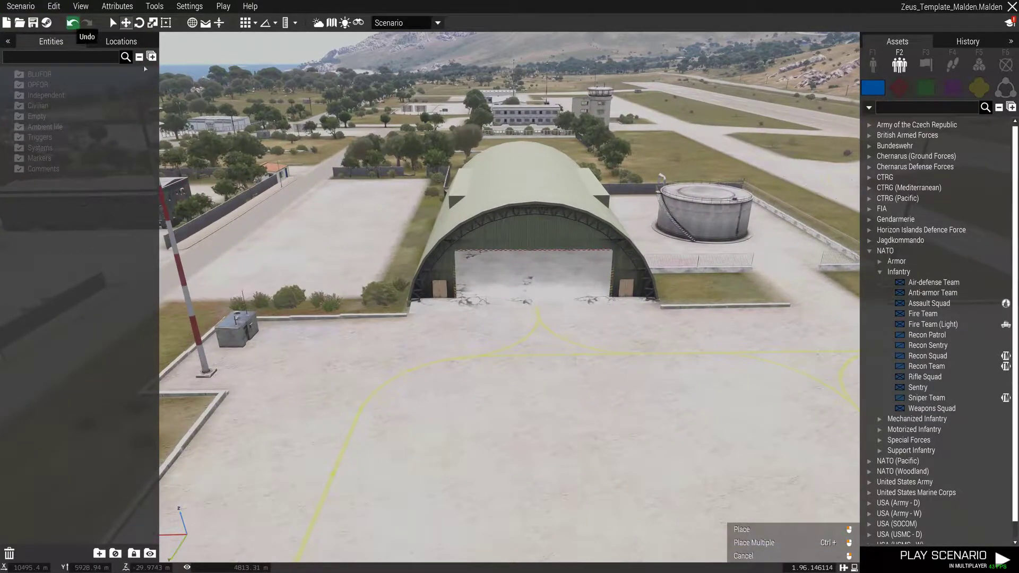
key(s)
key(w)
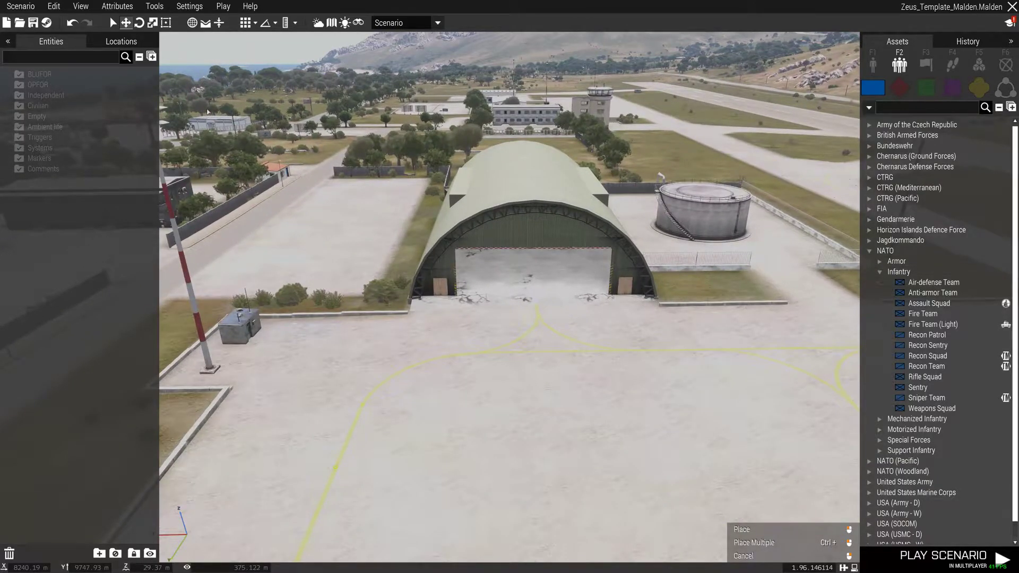
key(s)
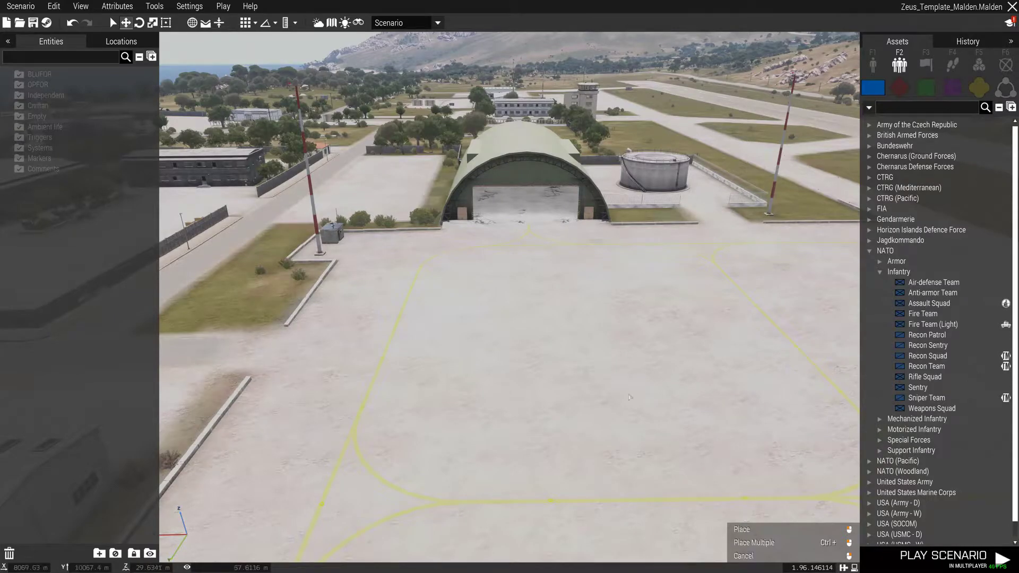
key(w)
key(s)
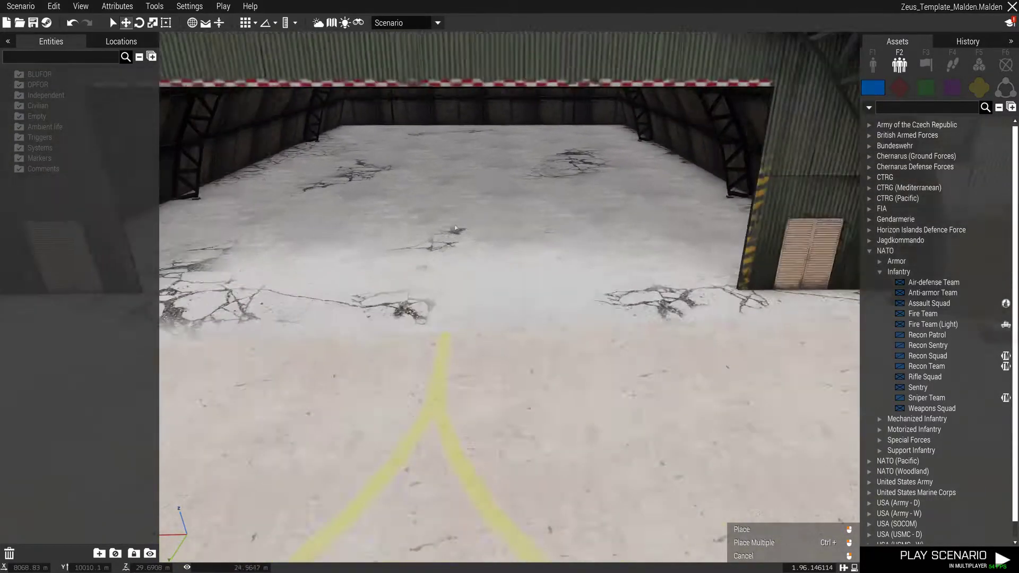
Step: Check the Zeus_Template_Malden entry in the Save As list of the Missions folder and leave without saving again
key(alt+Tab)
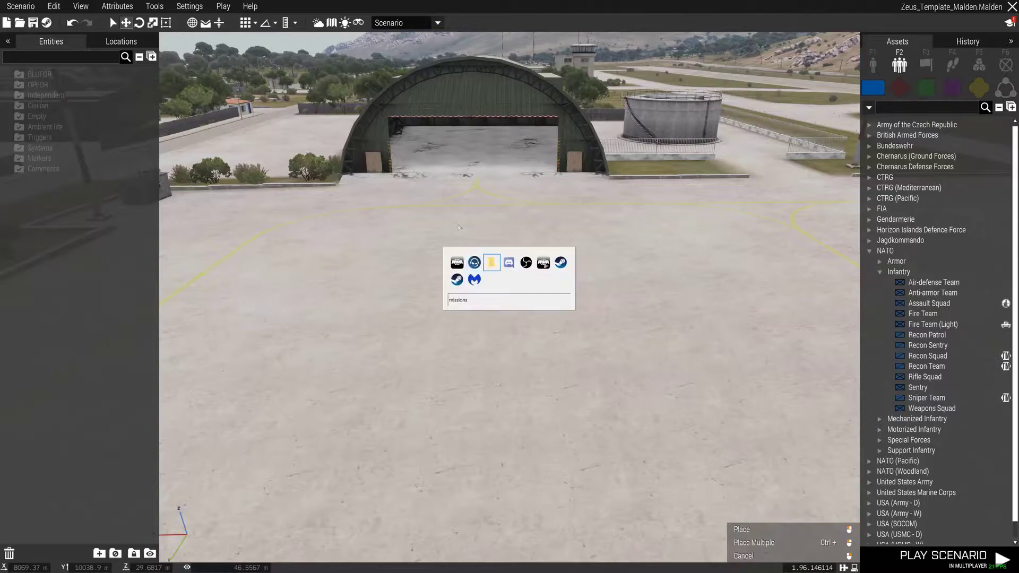
key(alt+Tab)
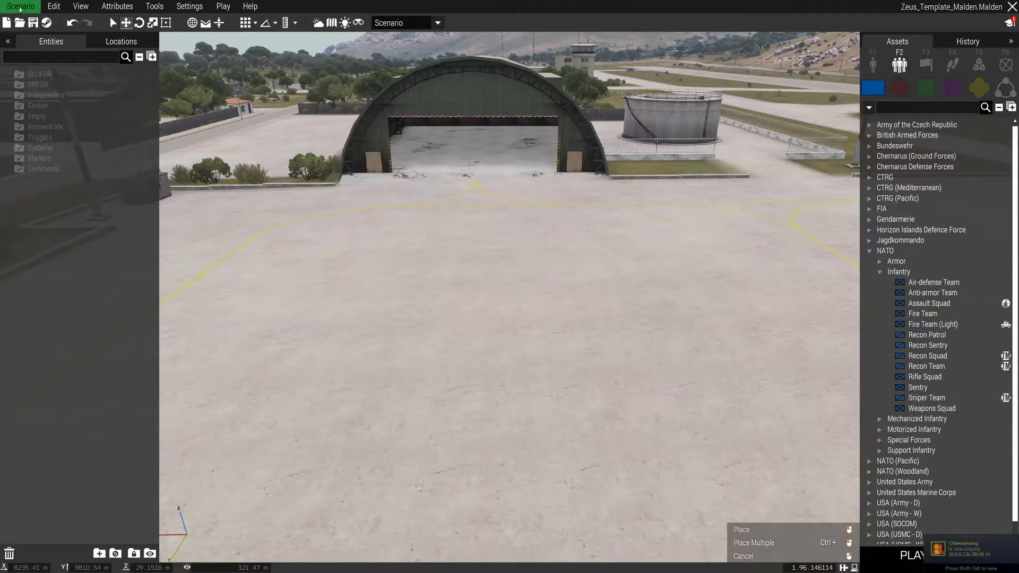
click(20, 5)
click(38, 69)
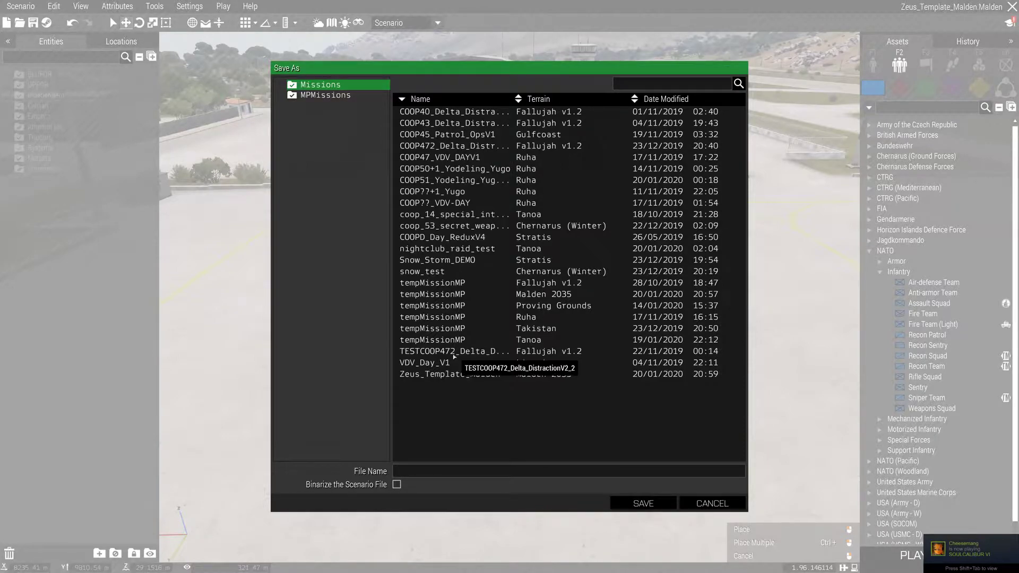
click(455, 378)
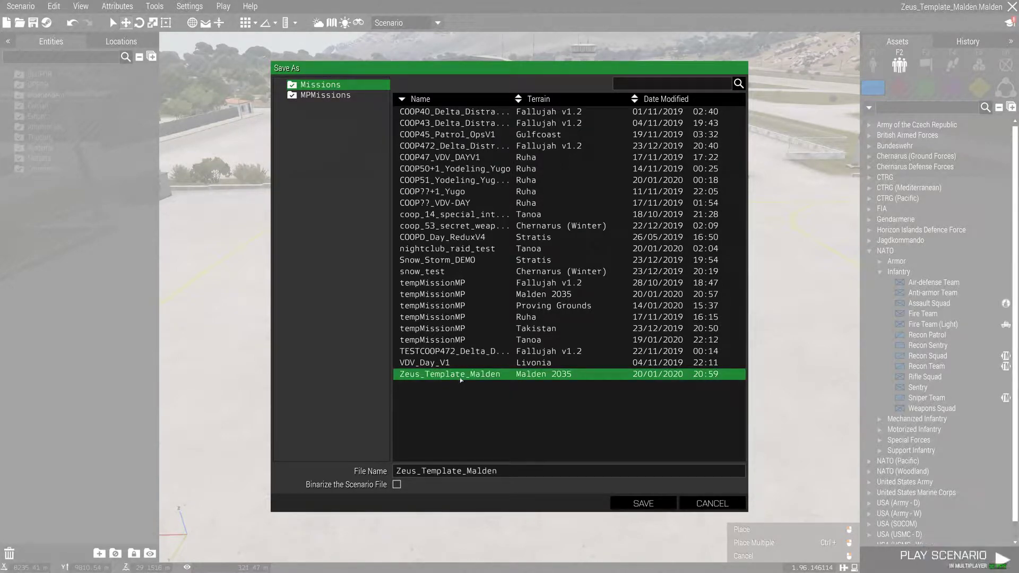
click(699, 503)
Step: Switch to File Explorer and locate the Zeus_Template_Malden.Malden folder in the profile's missions folder
key(alt+Tab)
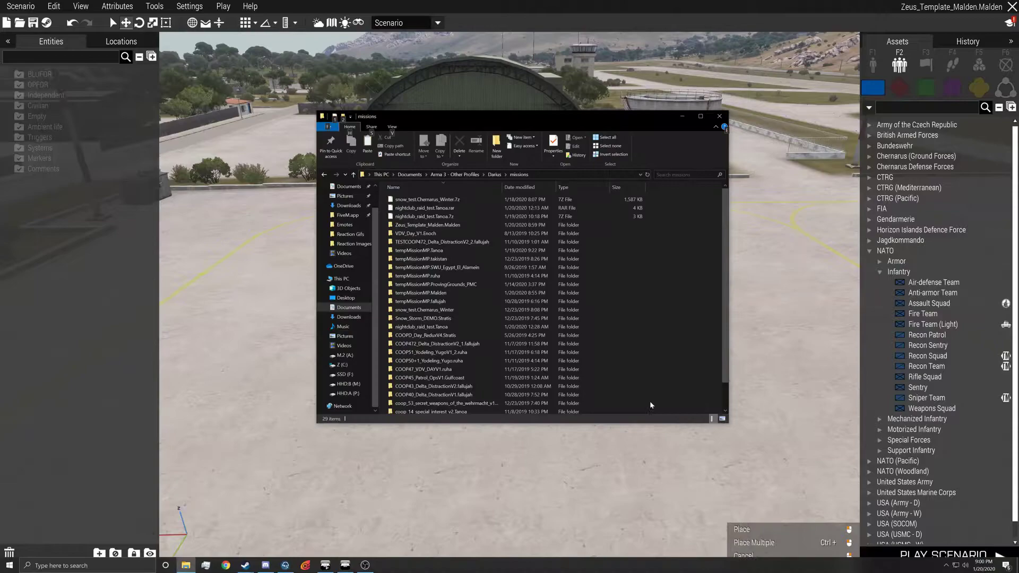
scroll(539, 297, down, 1)
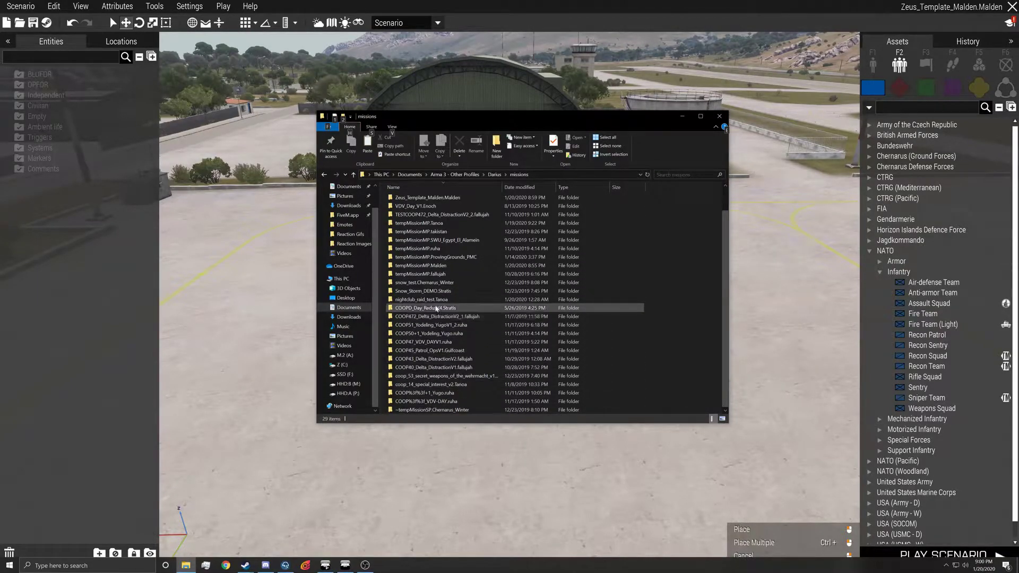
scroll(436, 303, up, 1)
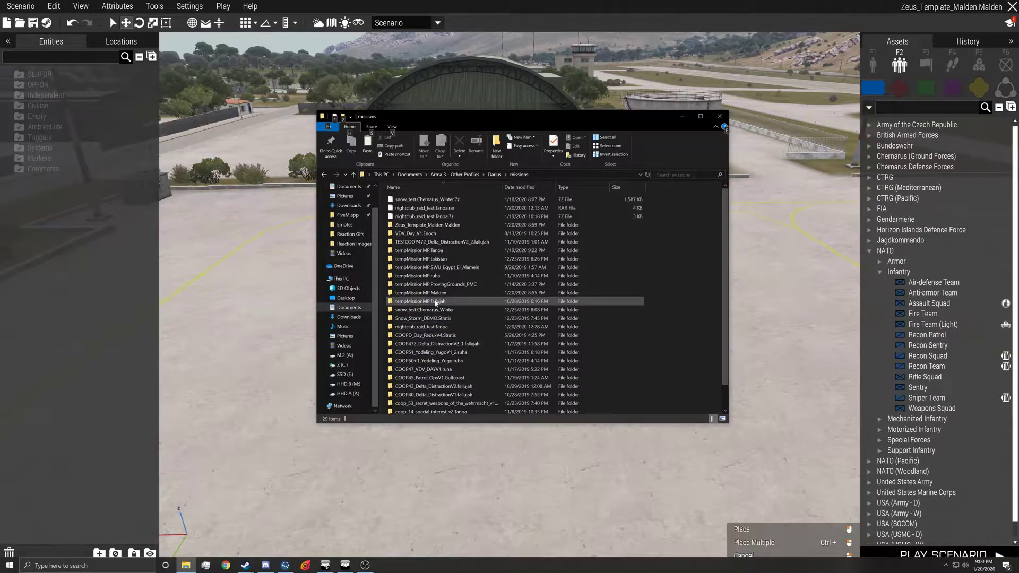
double_click(425, 225)
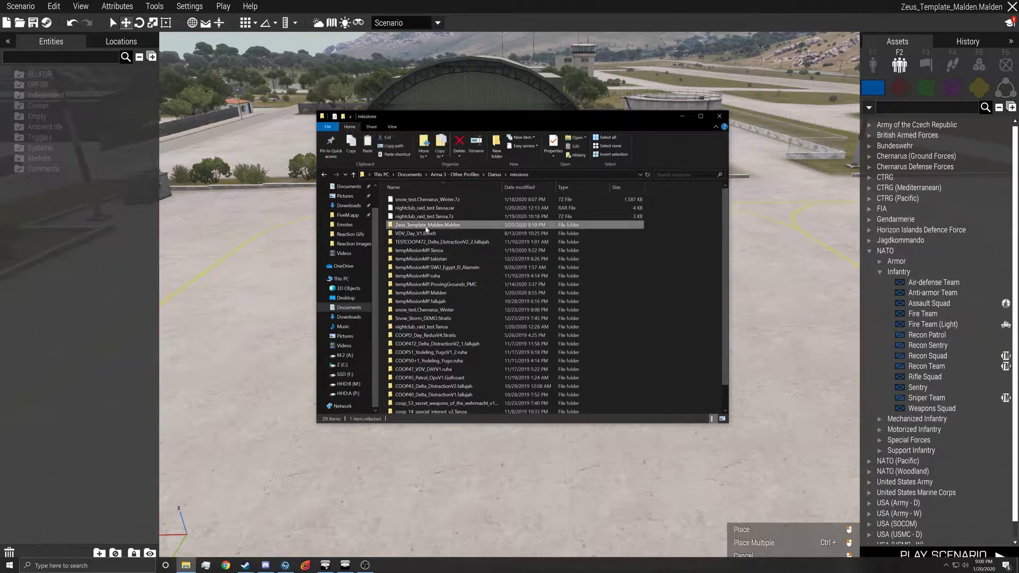
Step: Copy all files and folders from XP_Template_0.5.1 into the Zeus_Template_Malden.Malden mission folder
click(495, 175)
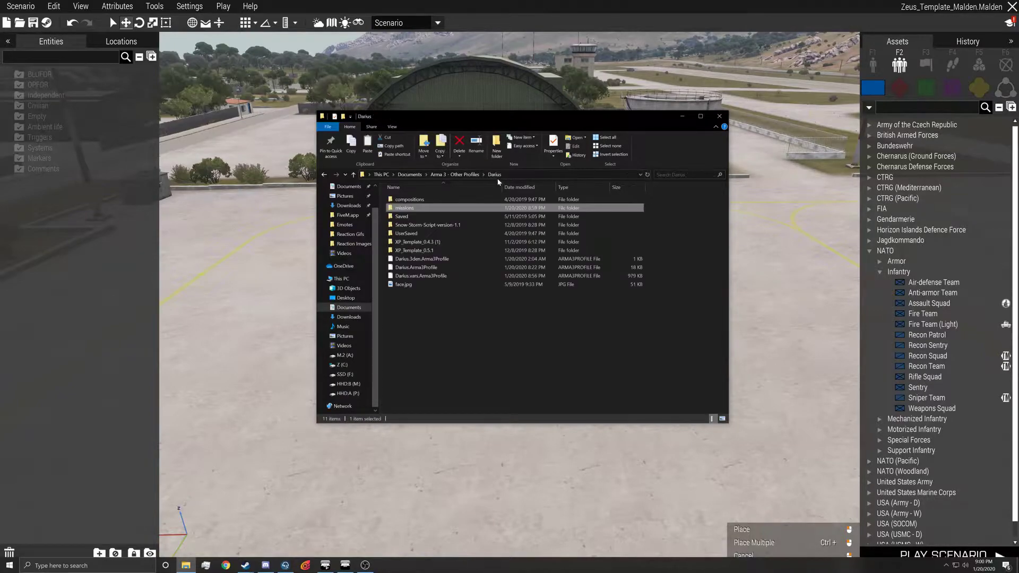
click(446, 250)
double_click(446, 250)
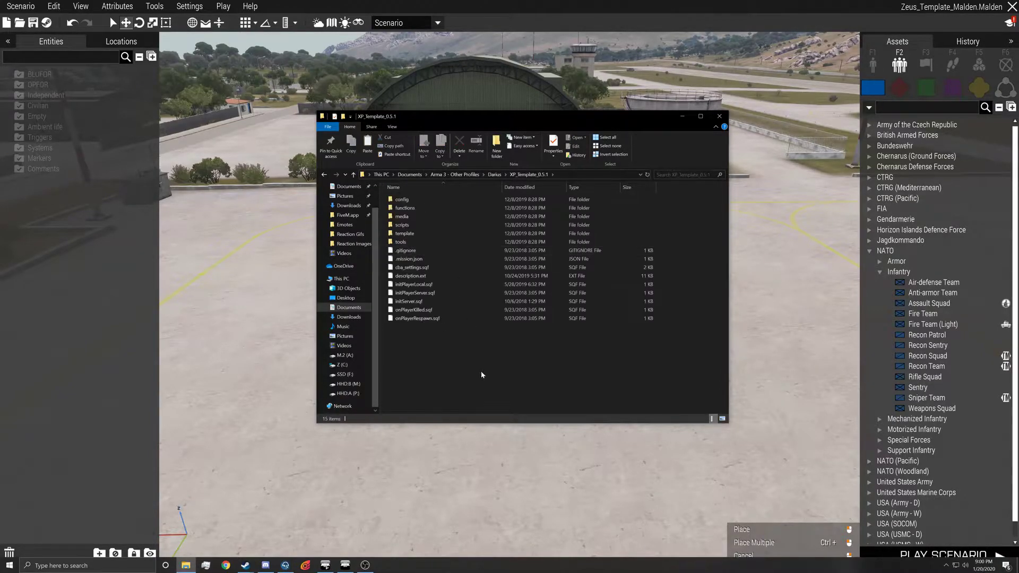
drag(482, 372, 415, 180)
click(493, 175)
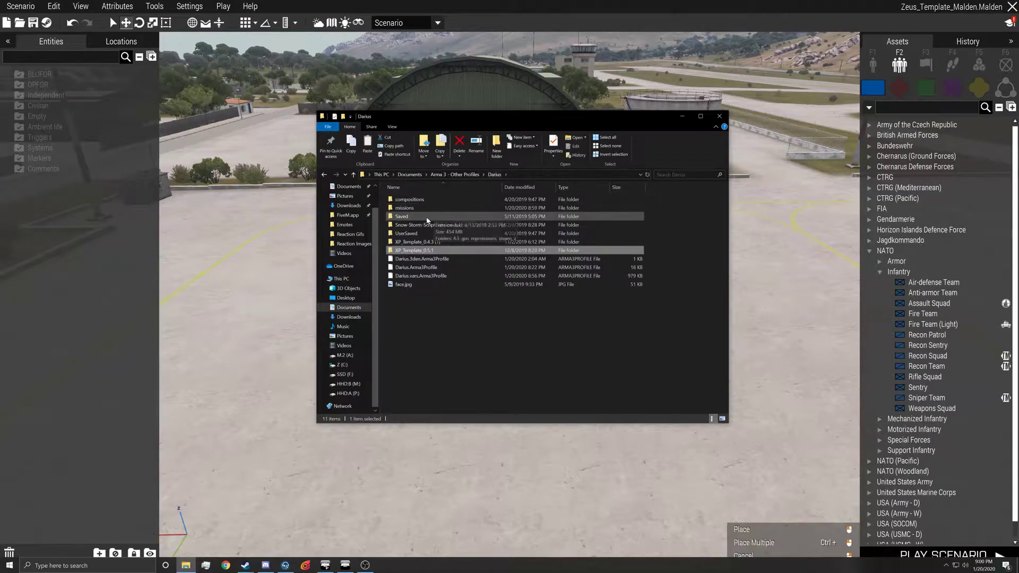
double_click(423, 208)
click(421, 226)
double_click(423, 225)
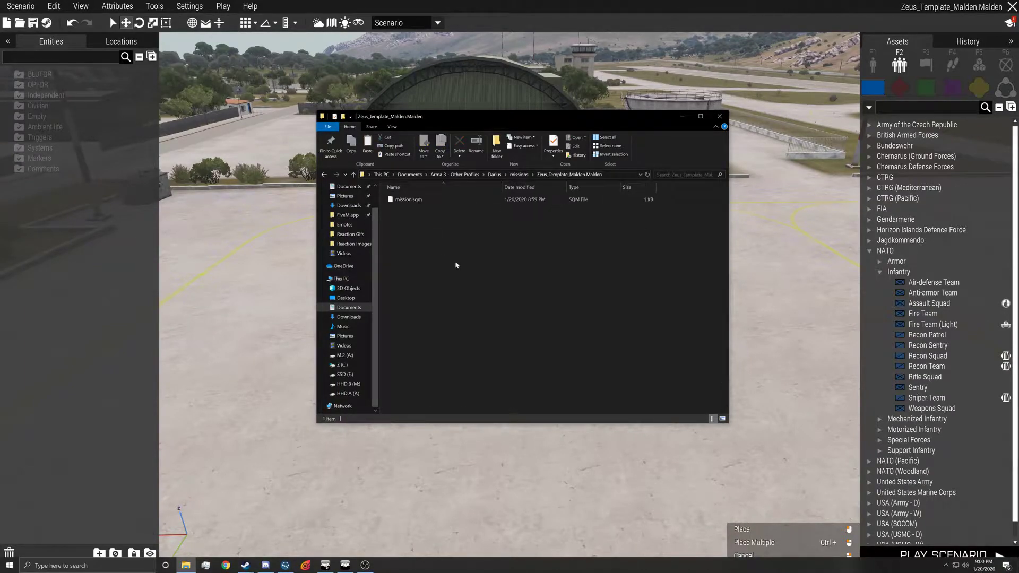
right_click(455, 259)
click(484, 321)
click(499, 359)
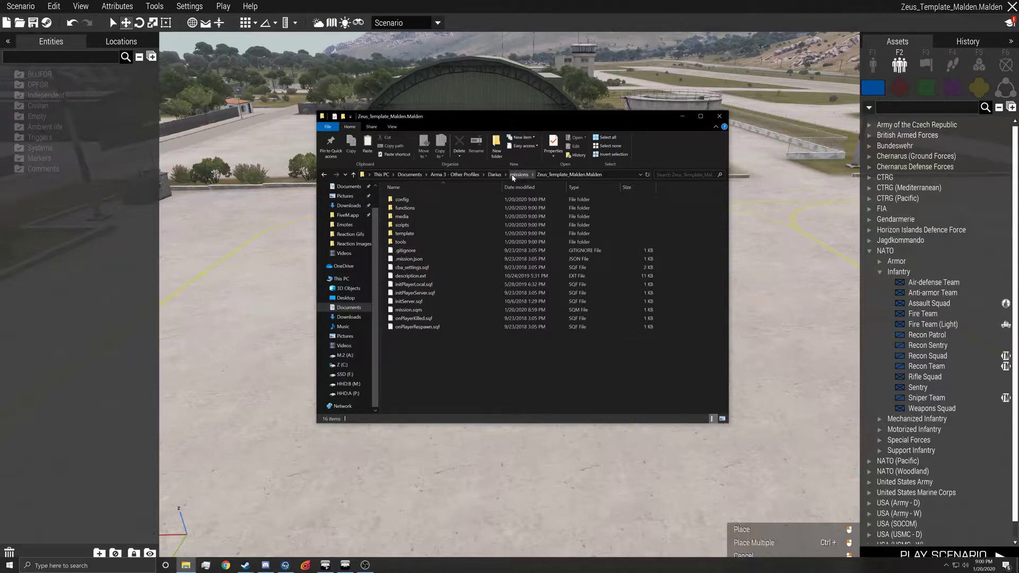
Step: Undo the paste of the template files and go back through the profile folder to Zeus_Template_Malden.Malden
key(ctrl+z)
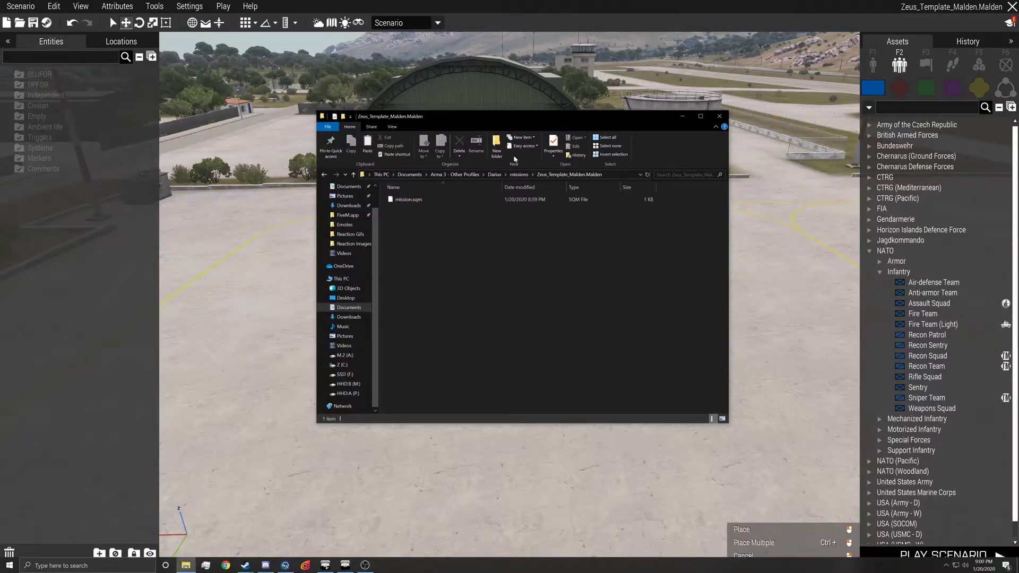
click(492, 175)
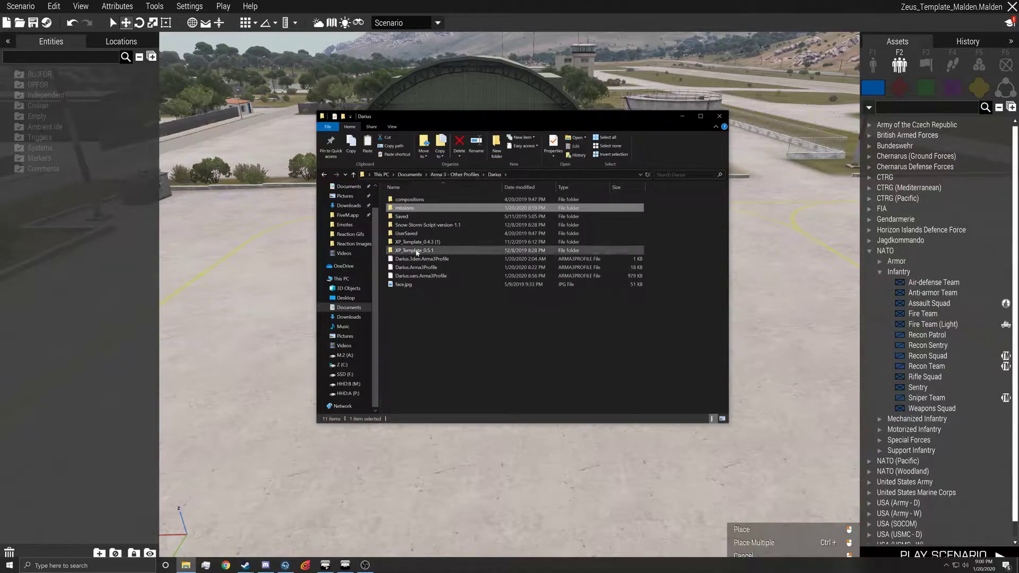
double_click(432, 209)
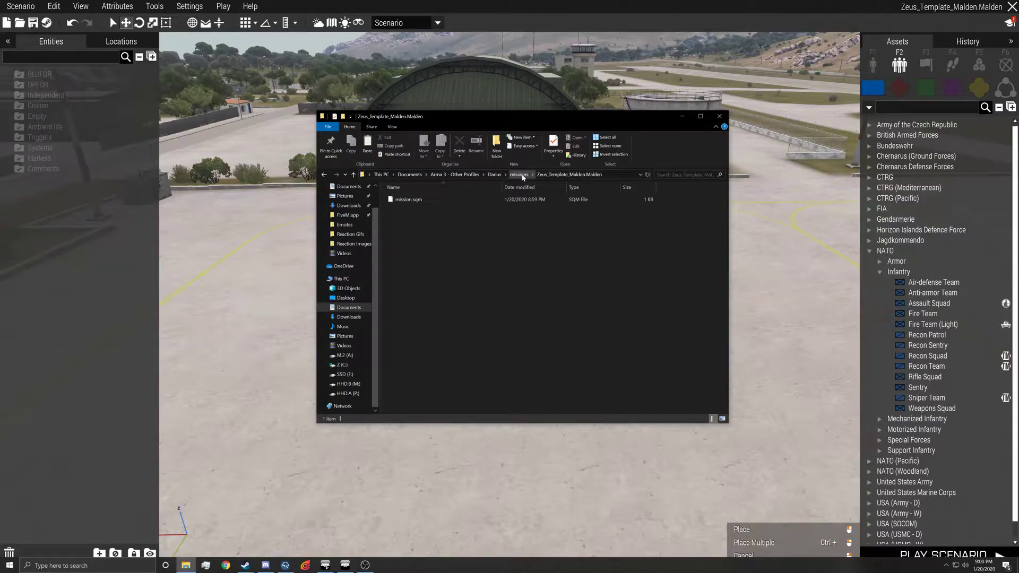
click(489, 199)
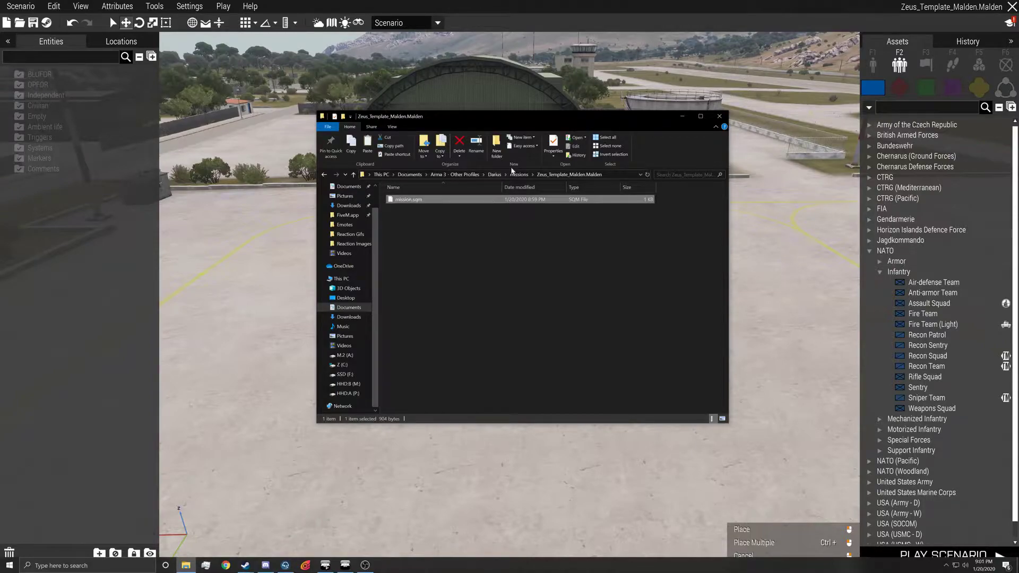
Step: Select the XP_Template_0.5.1 folder, read the newest channel messages in TeamSpeak, and return to File Explorer
click(496, 176)
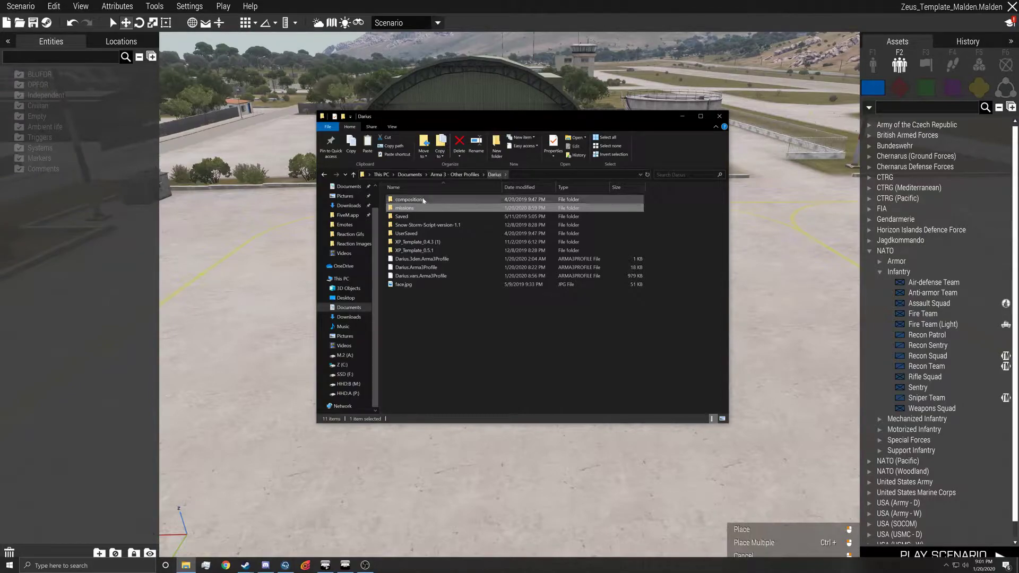
click(442, 254)
click(287, 566)
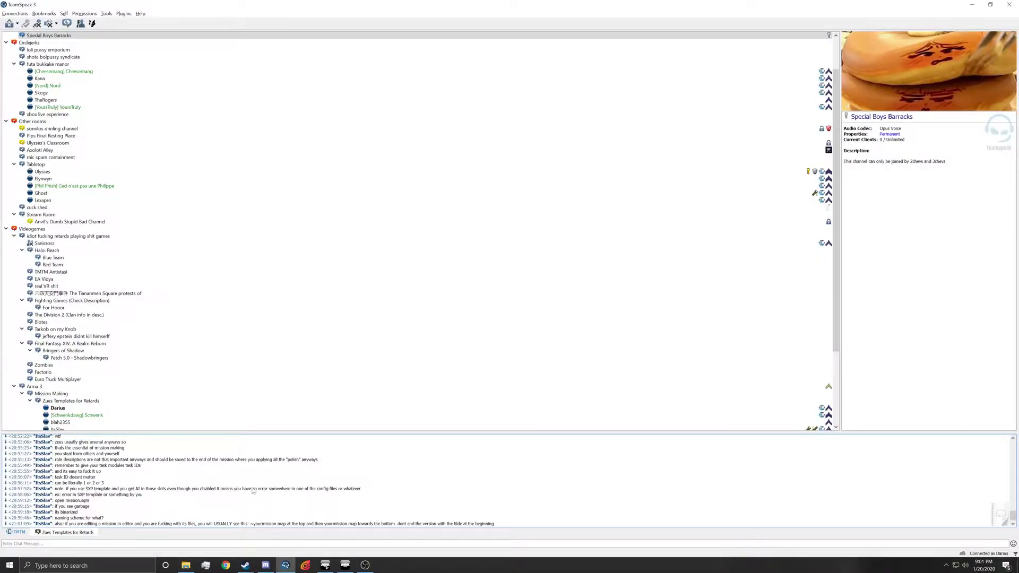
key(alt+Tab)
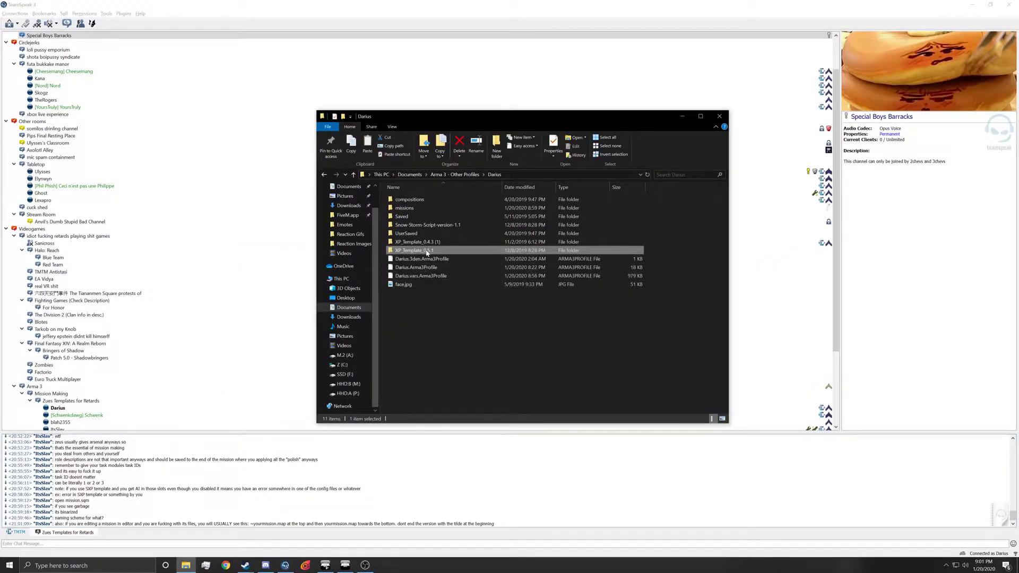
Step: Copy the complete contents of XP_Template_0.5.1 into missions\Zeus_Template_Malden.Malden alongside mission.sqm
key(Return)
drag(419, 346, 430, 190)
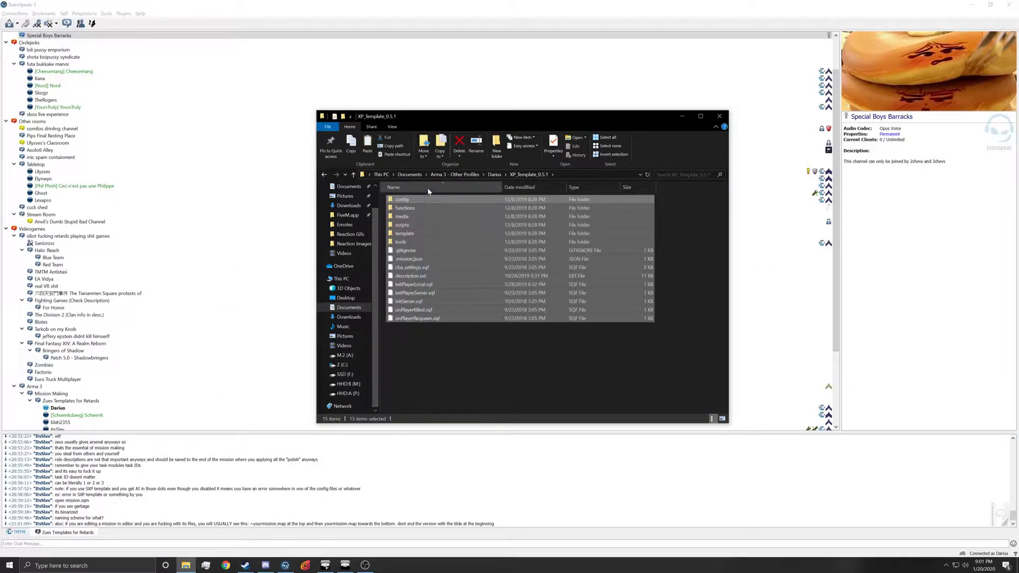
click(494, 175)
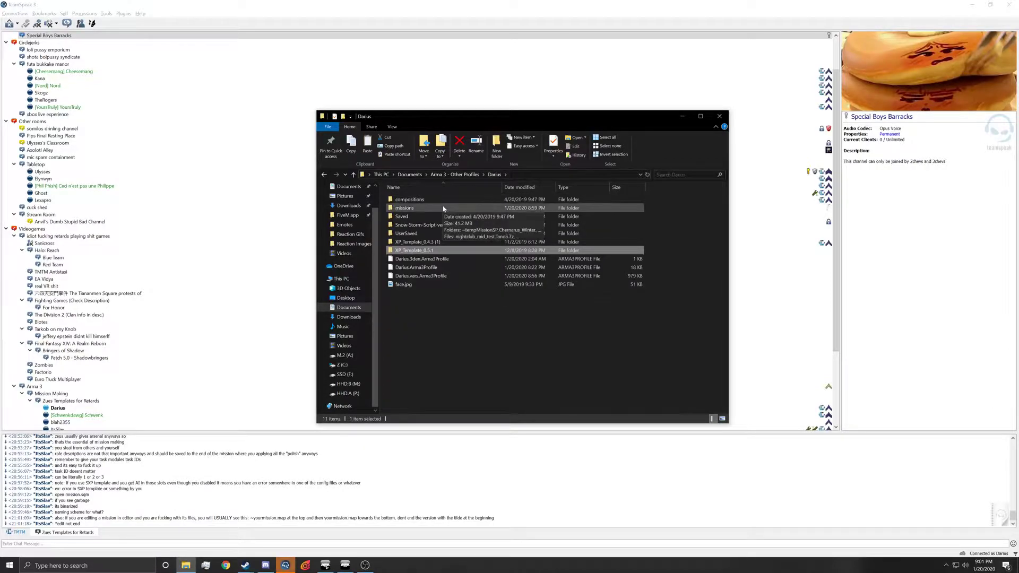
double_click(433, 215)
double_click(435, 225)
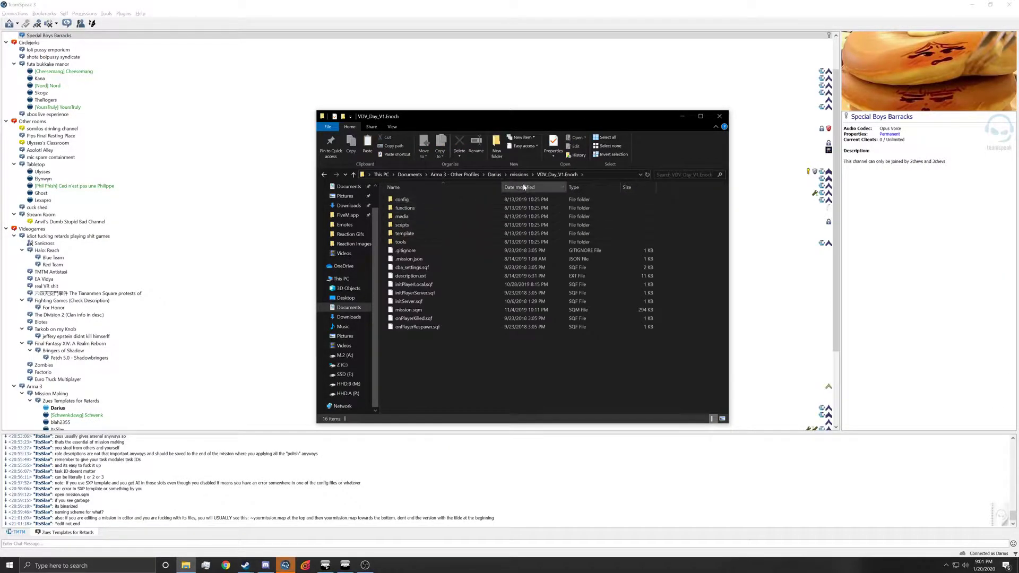
click(519, 174)
double_click(437, 225)
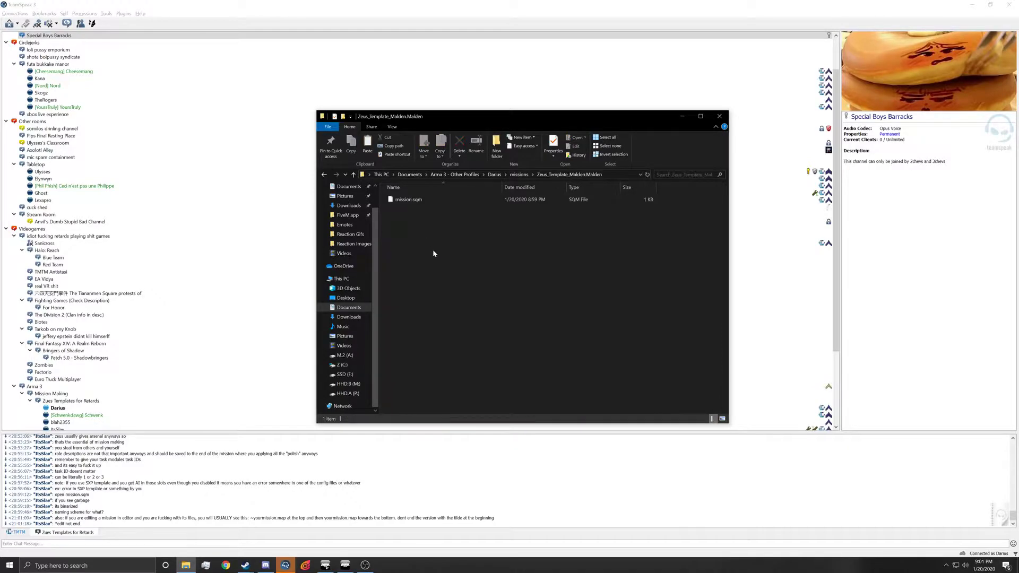
right_click(434, 250)
click(456, 318)
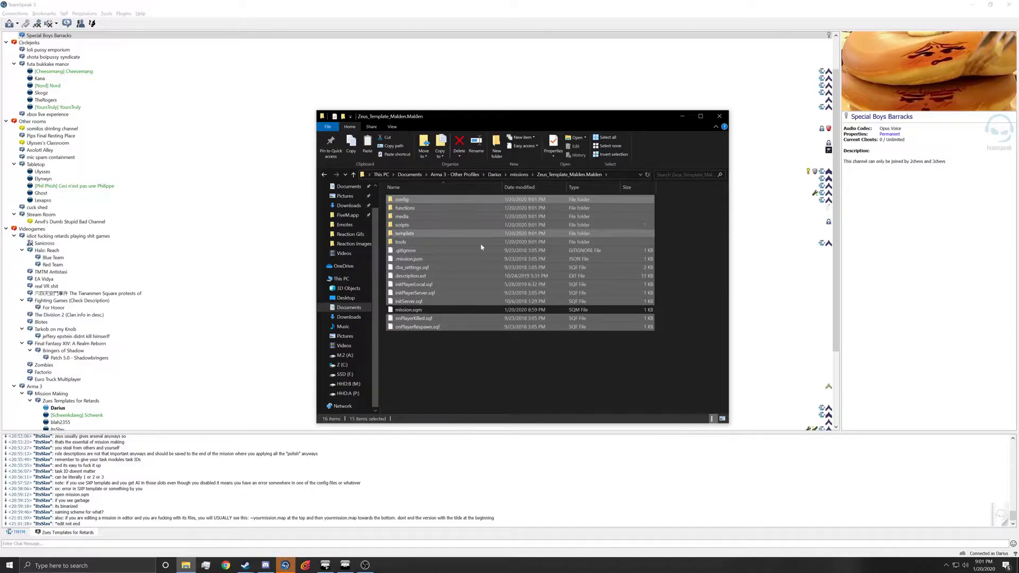
click(439, 358)
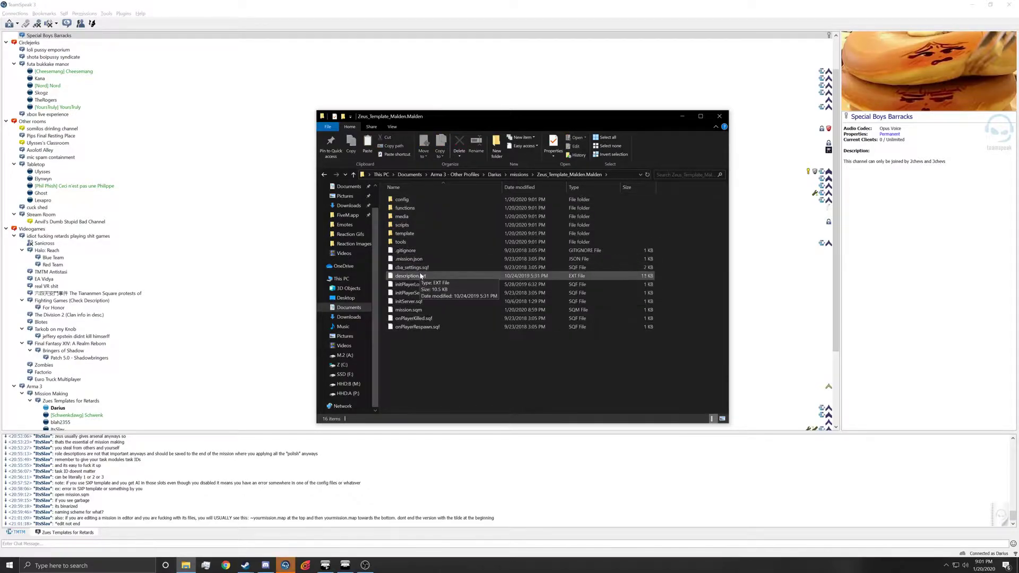
Step: Open the mission folder's description.ext in Notepad++ and close all other open documents
right_click(420, 275)
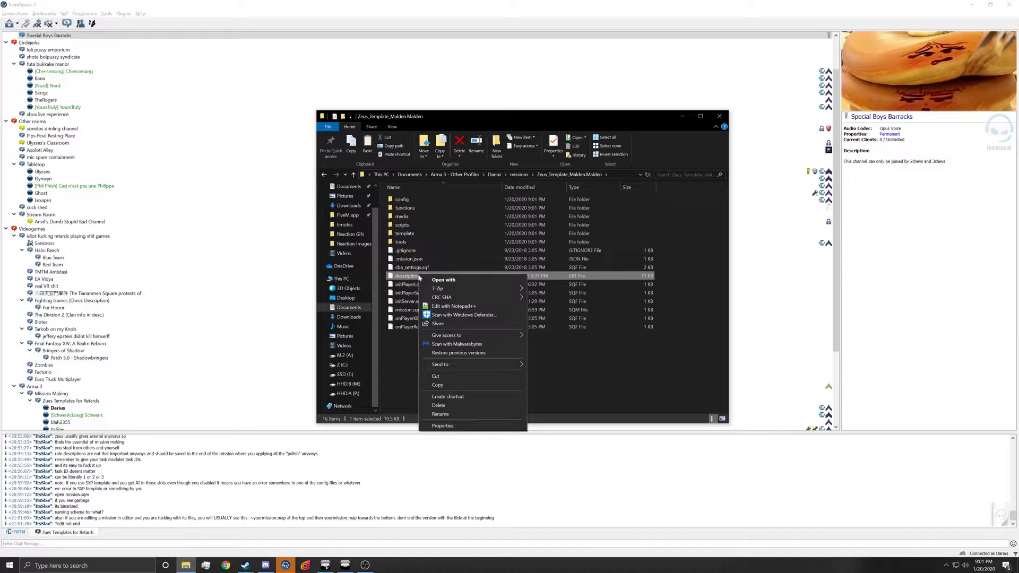
click(452, 306)
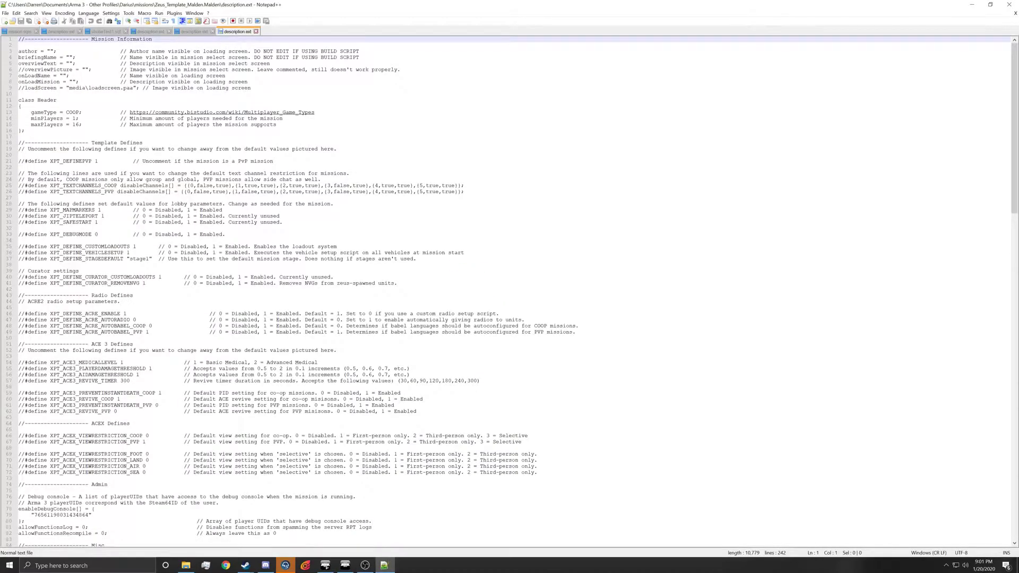
click(50, 51)
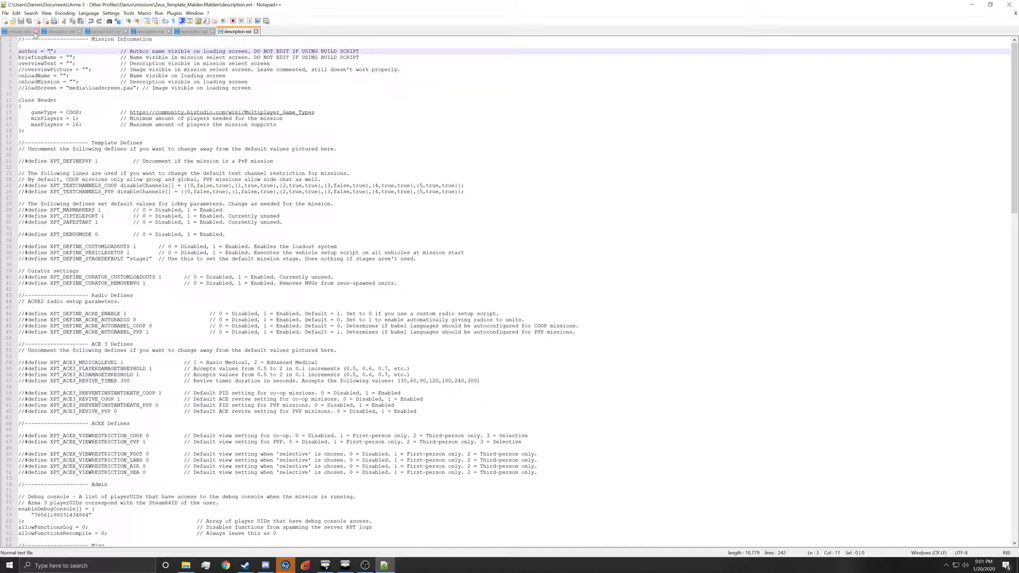
click(36, 32)
click(40, 32)
click(41, 32)
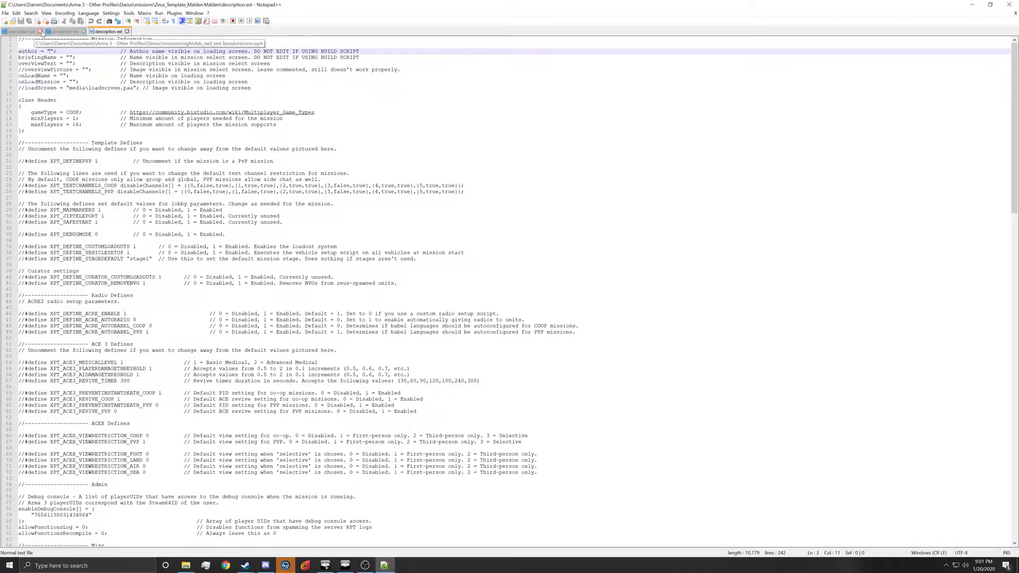
click(40, 32)
click(40, 32)
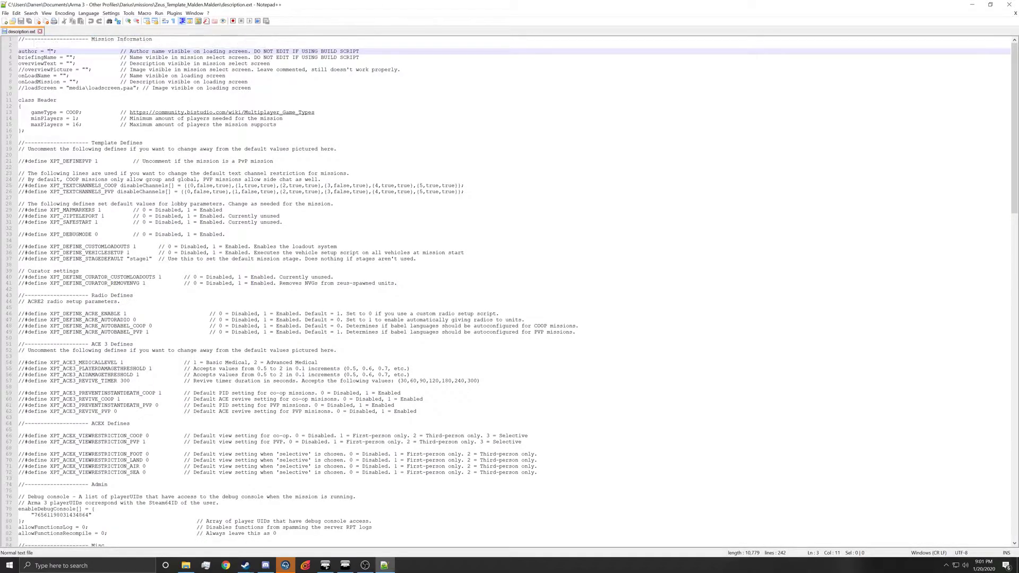
Step: Enter the mission author's name as the author value in description.ext
text(Dari)
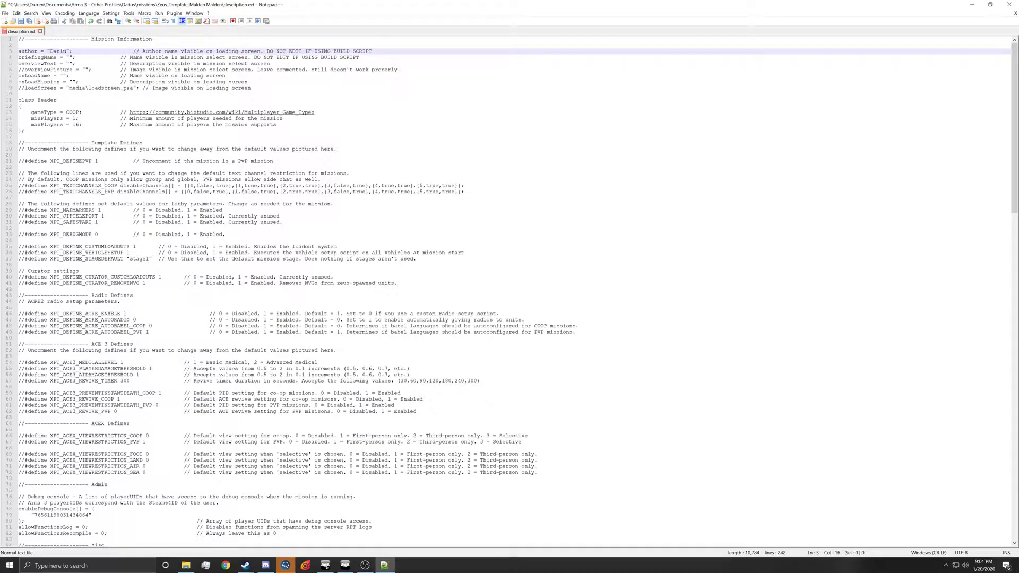
text(uy)
key(BackSpace)
key(BackSpace)
text(i)
Step: Set the briefingName value in description.ext to "Zeus Template Malden"
key(Down)
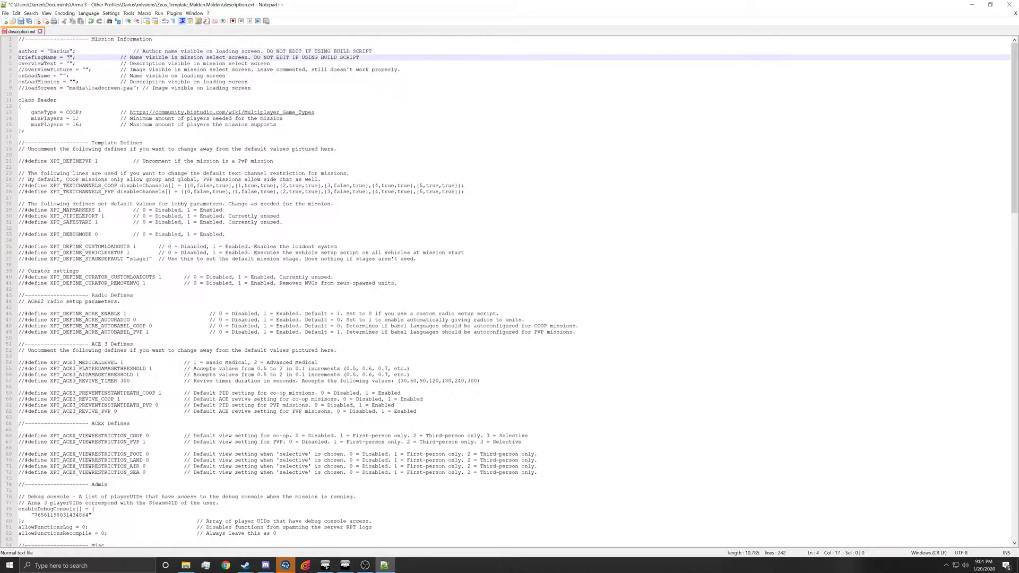
text(Zeys )
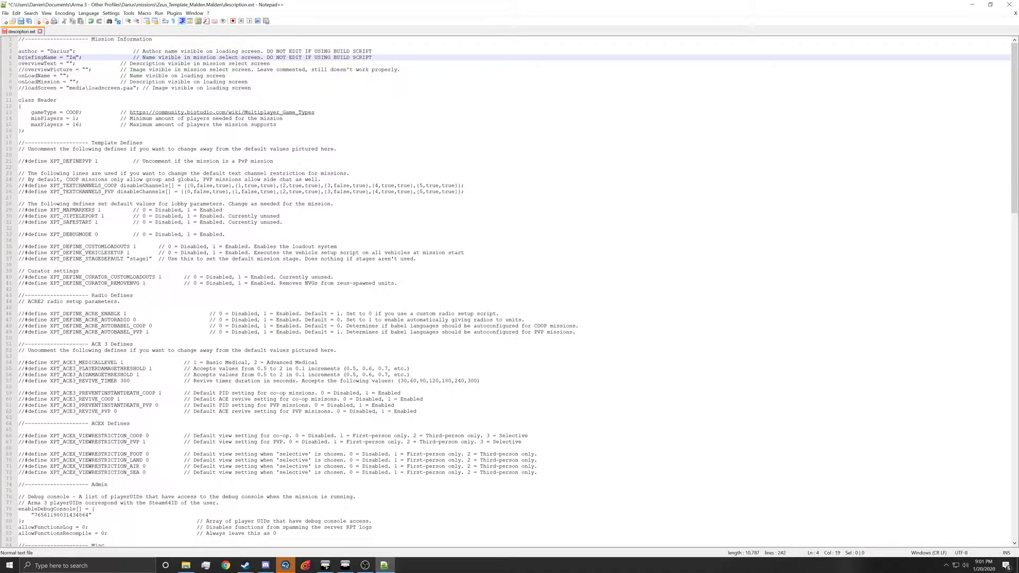
text(us Templat)
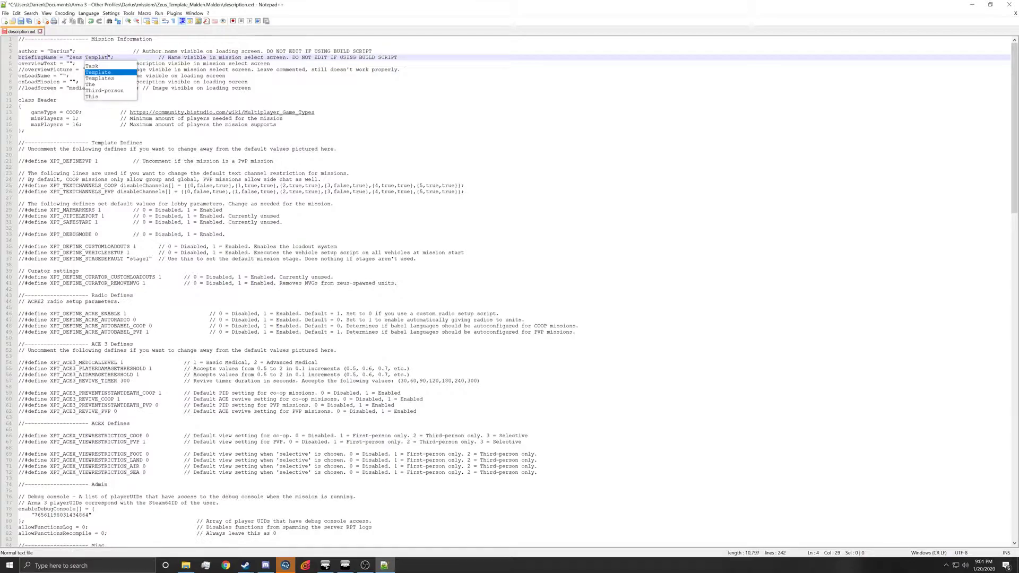
text(e Malden)
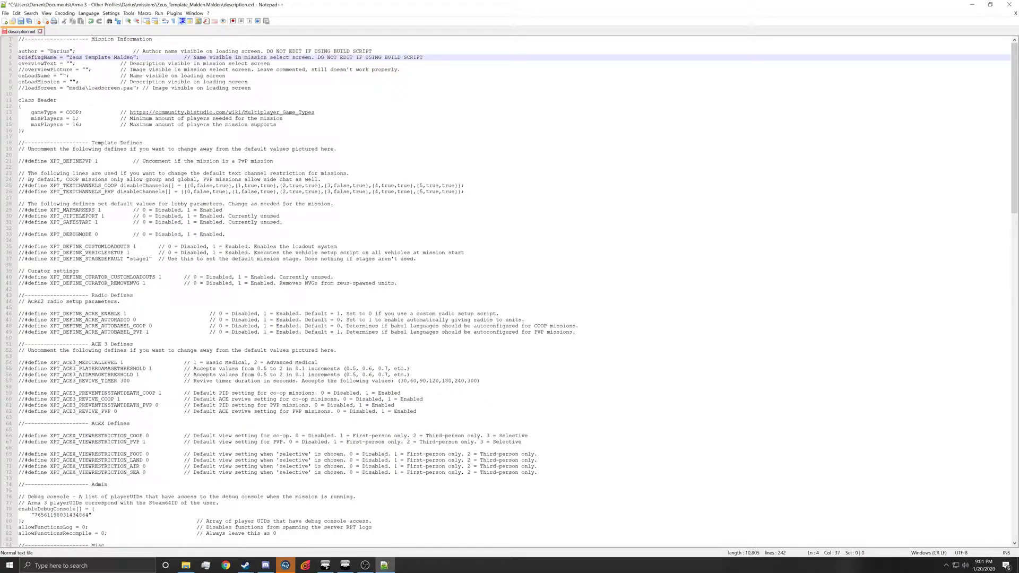
Step: Set the onLoadName value in description.ext to "Zeus Template Malden", leaving overviewText empty
click(69, 63)
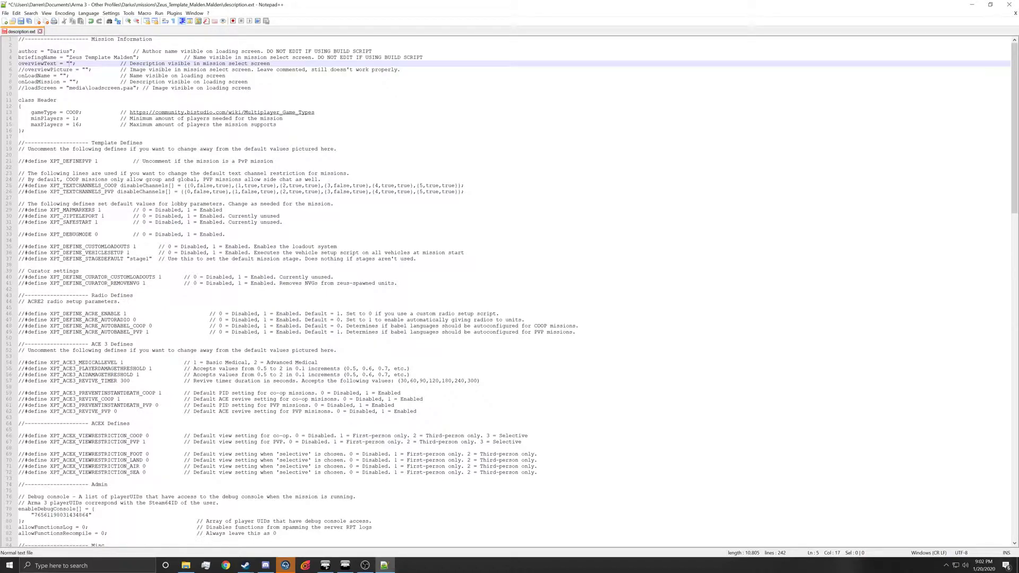
click(62, 75)
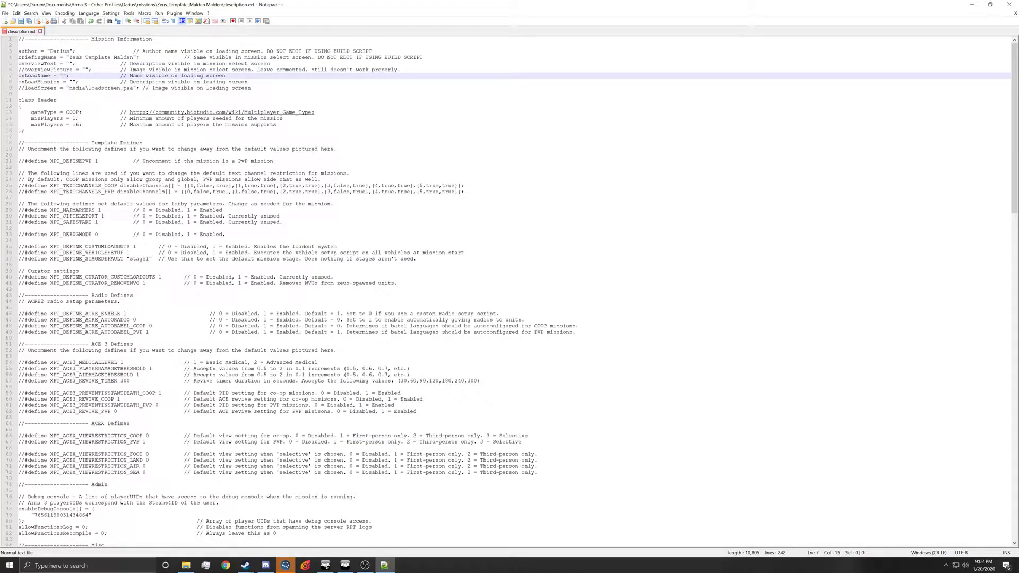
text(Z)
text(eus Template Malde)
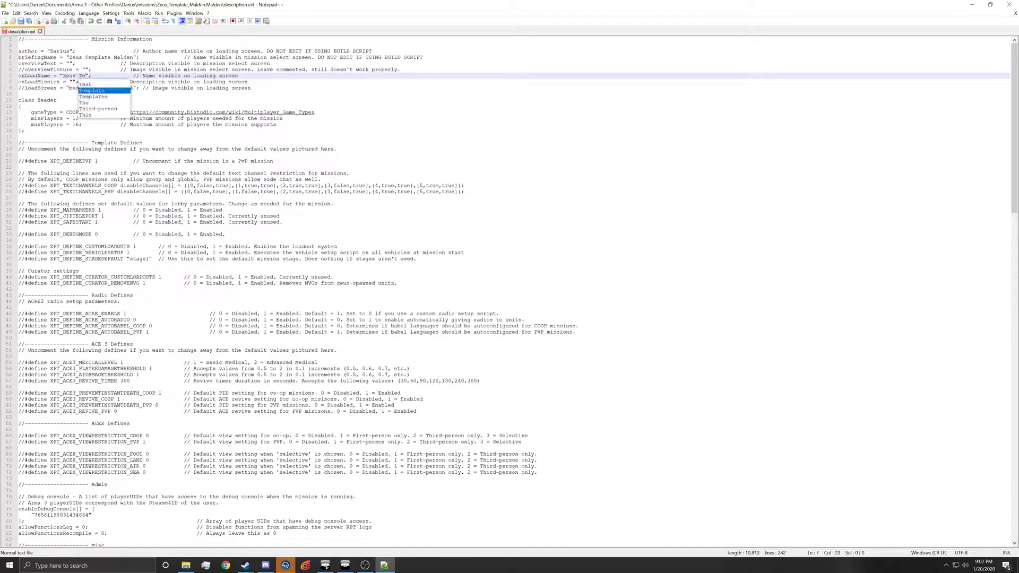
text(n)
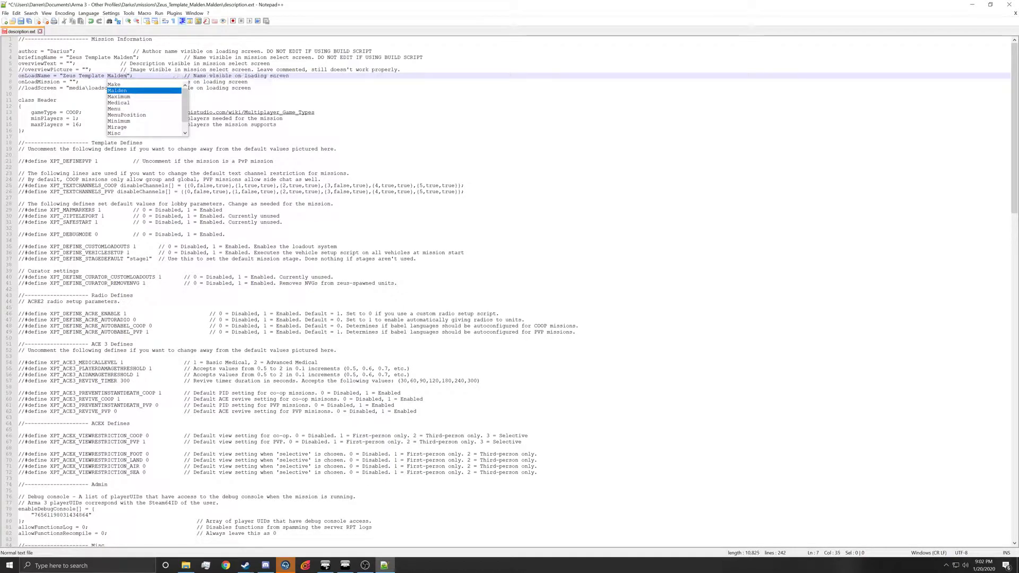
click(73, 82)
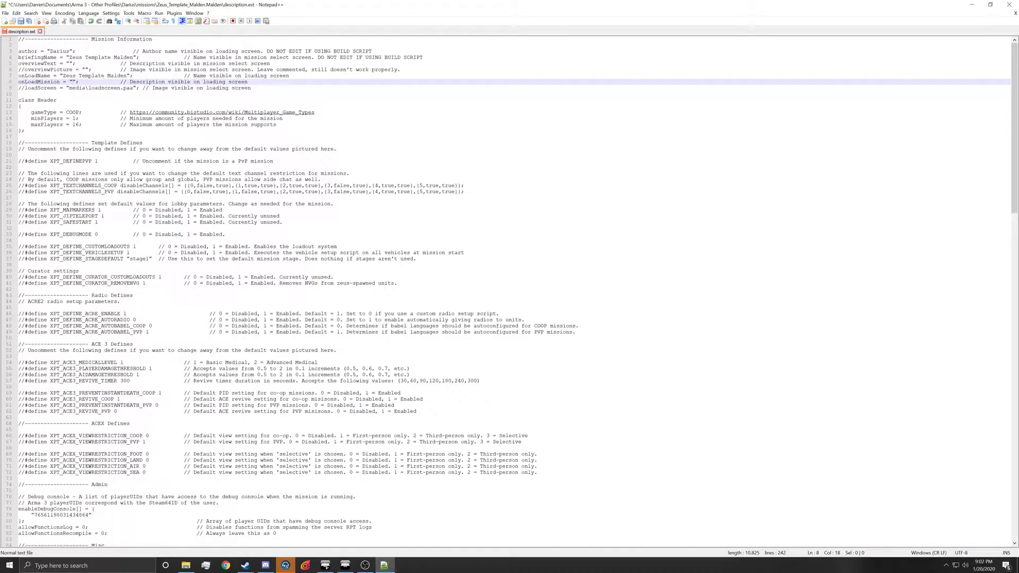
click(79, 125)
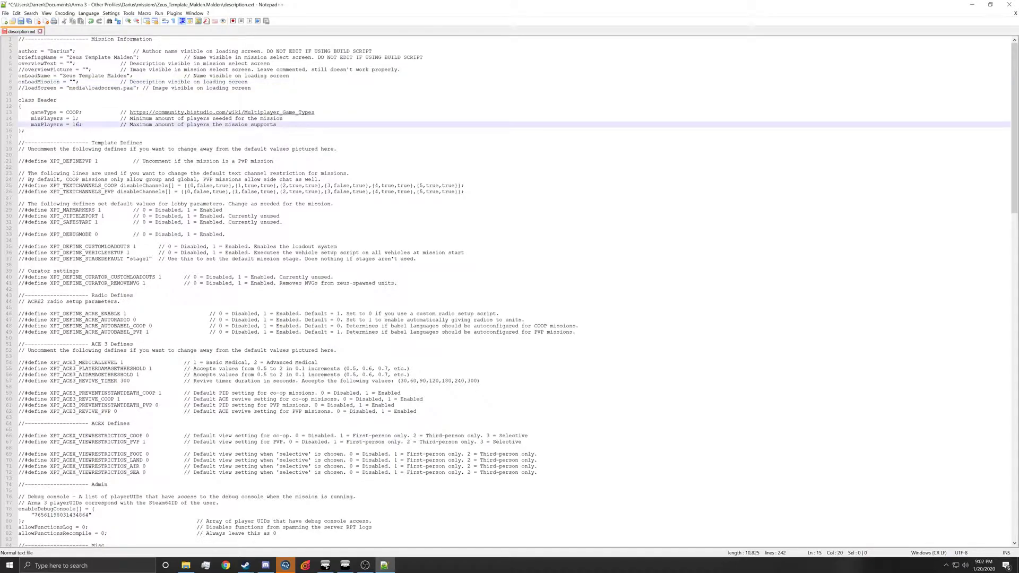
click(21, 107)
click(33, 100)
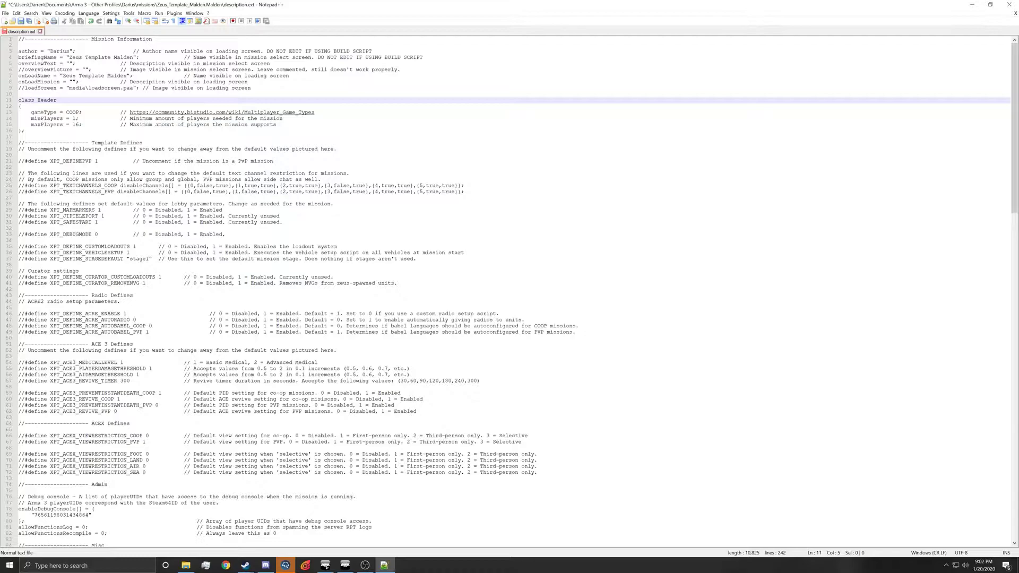
click(73, 82)
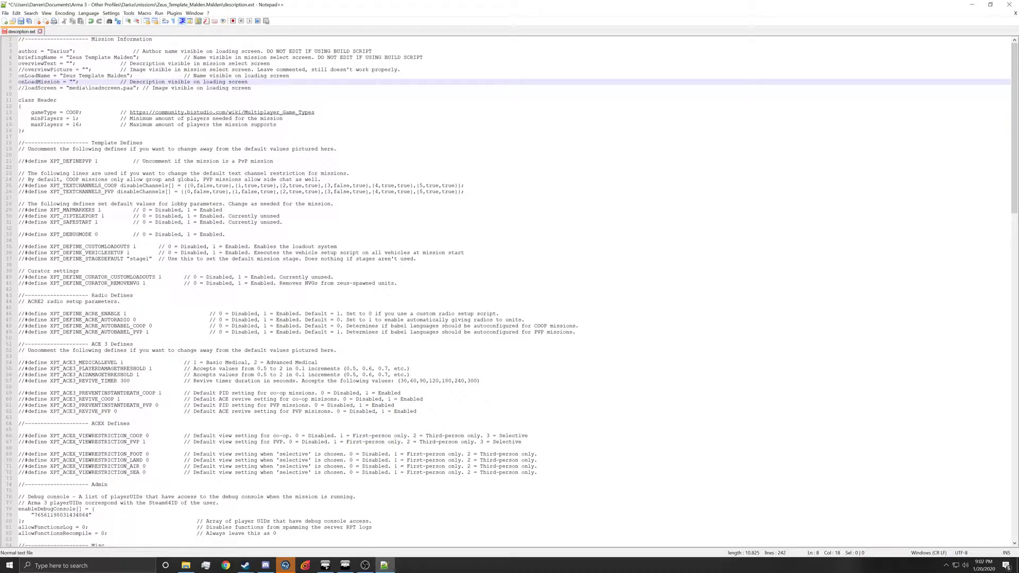
click(79, 124)
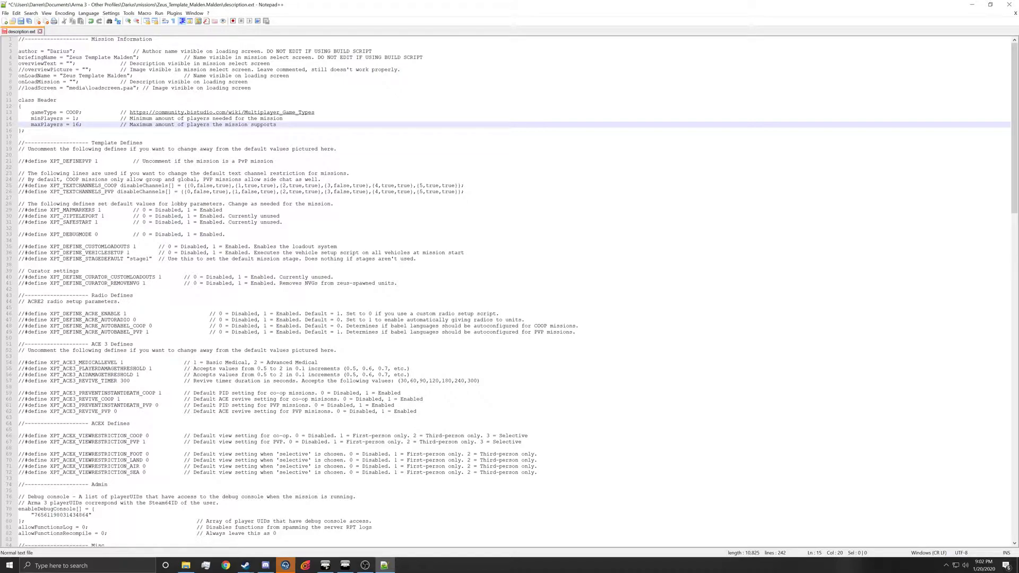
Step: Switch to the Arma 3 scenario editor and place a NATO Rifle Squad on the airport apron in front of the green hangar
click(345, 565)
scroll(558, 151, down, 5)
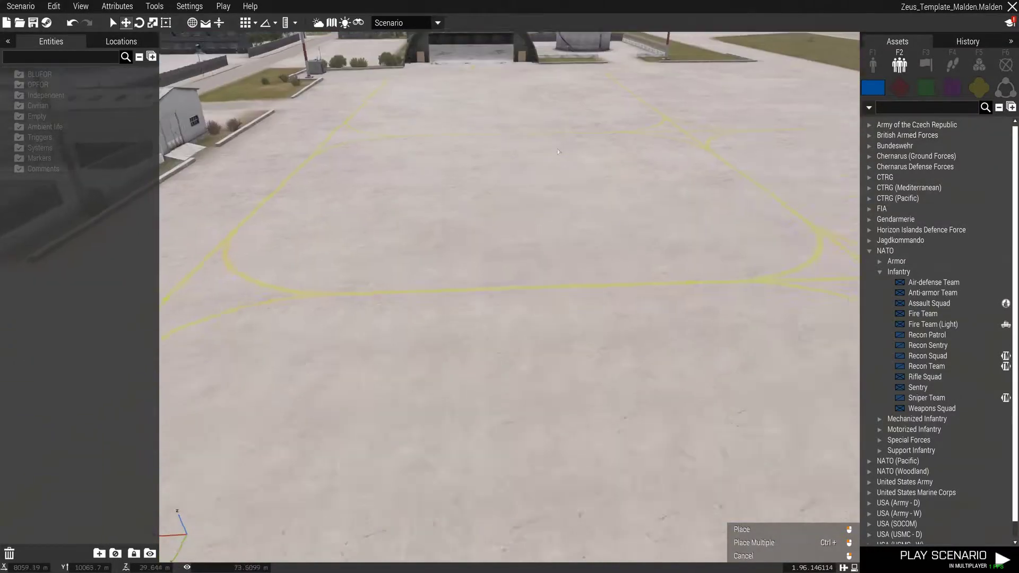
drag(559, 152, 522, 203)
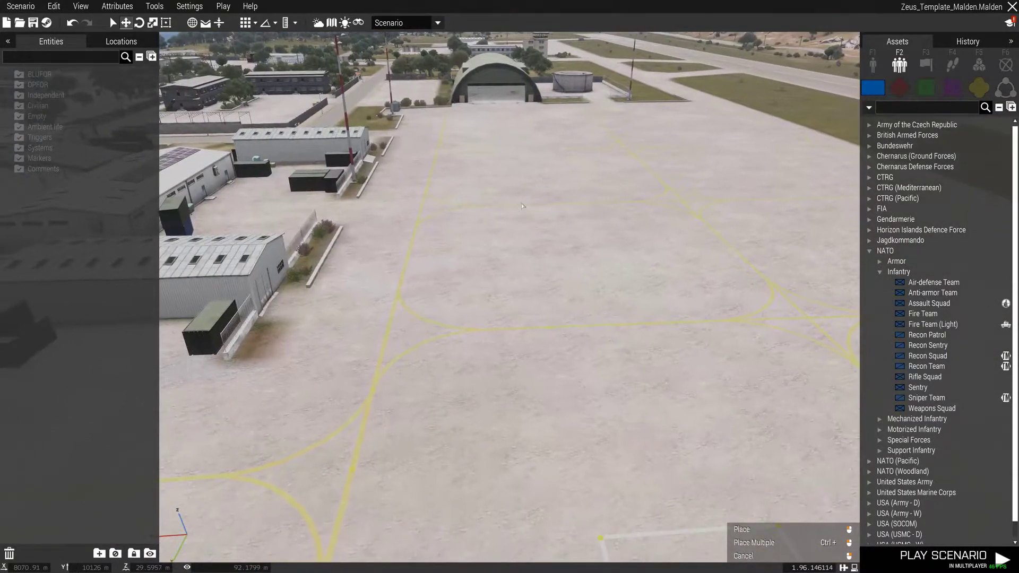
key(s)
key(d)
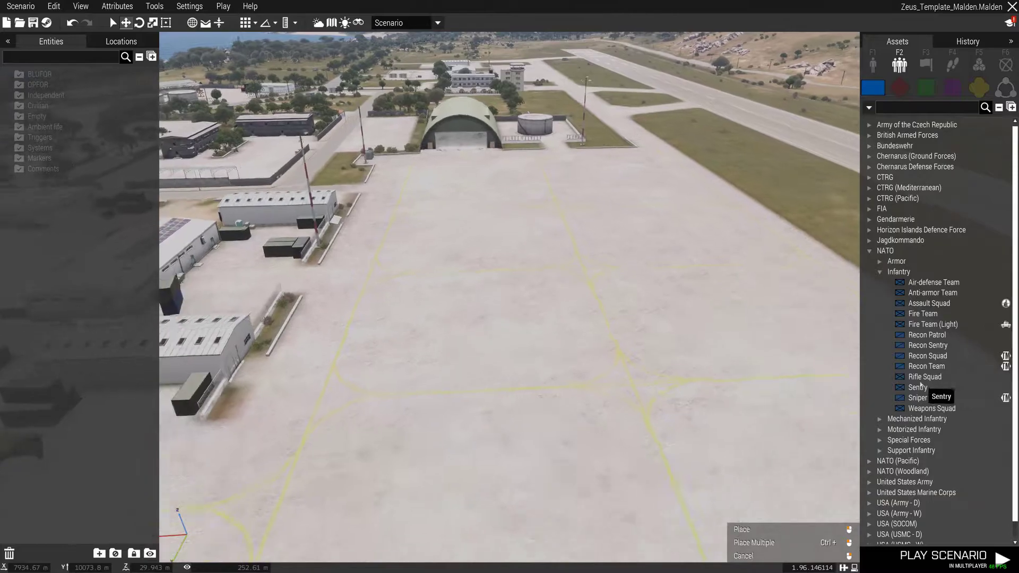
click(927, 377)
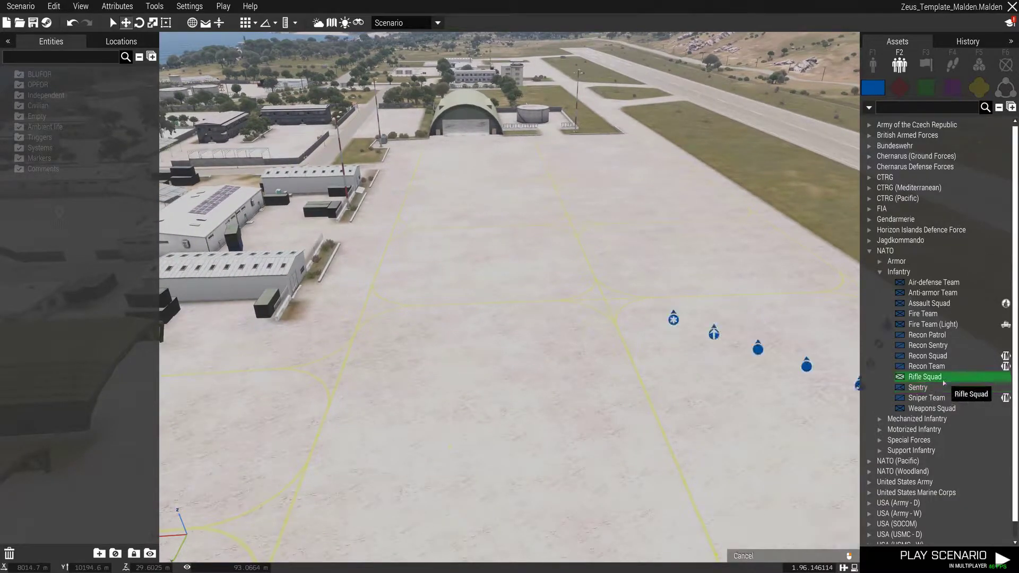
key(w)
drag(483, 221, 491, 241)
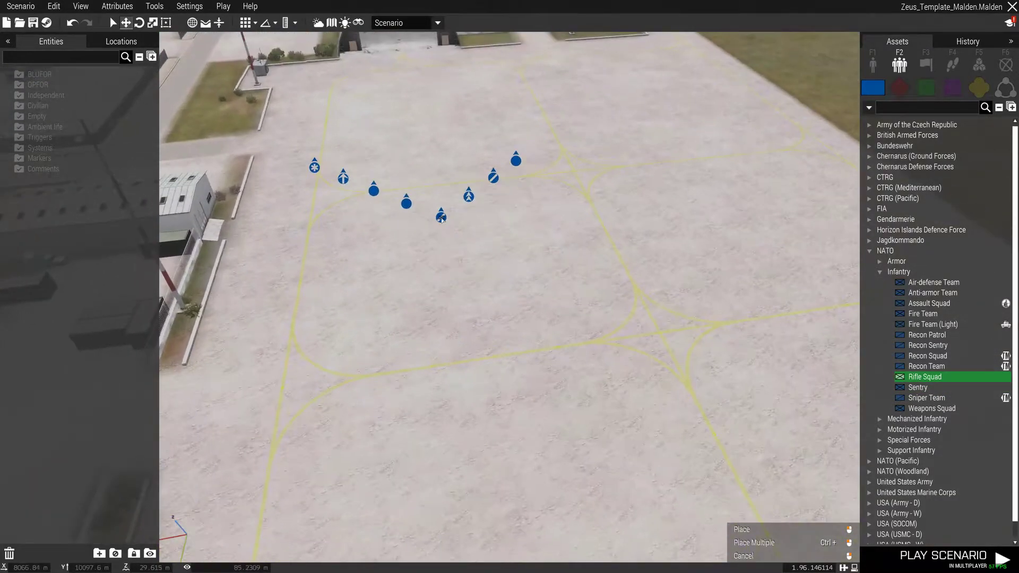
scroll(442, 218, down, 5)
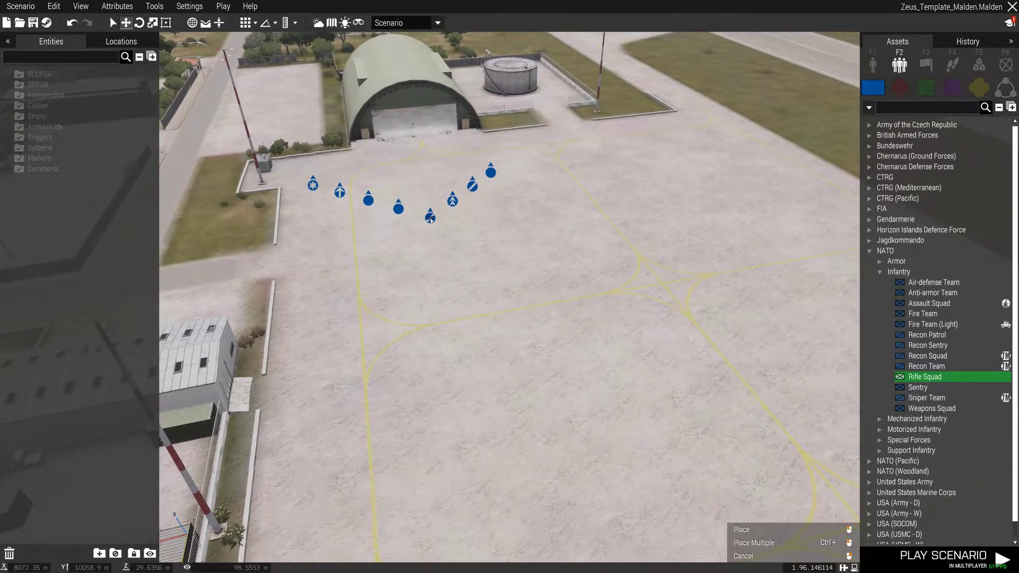
click(431, 218)
Step: Go through the placed rifle squad's members and delete the Marksman from Alpha 1-1
scroll(476, 245, up, 3)
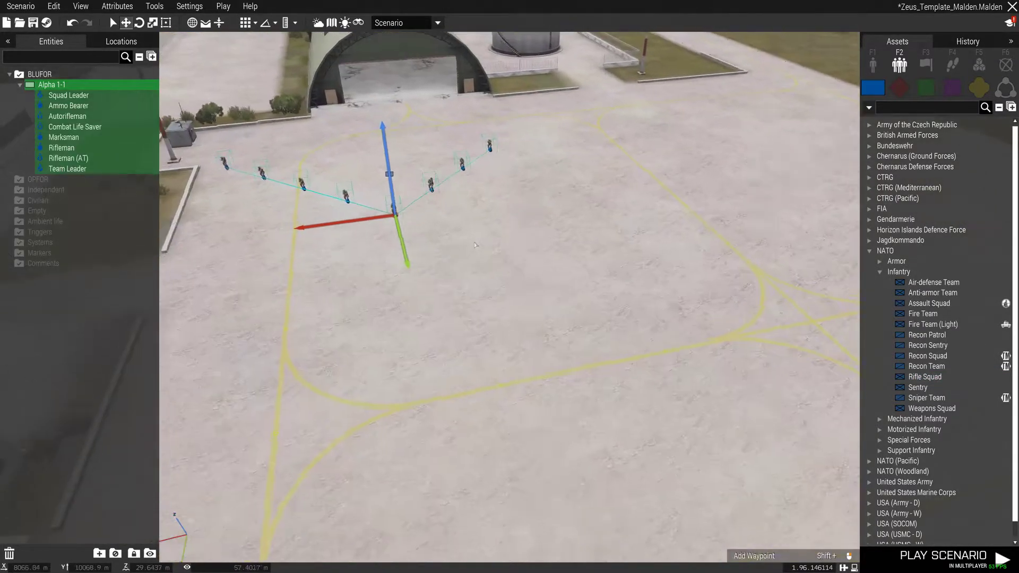
scroll(476, 244, up, 5)
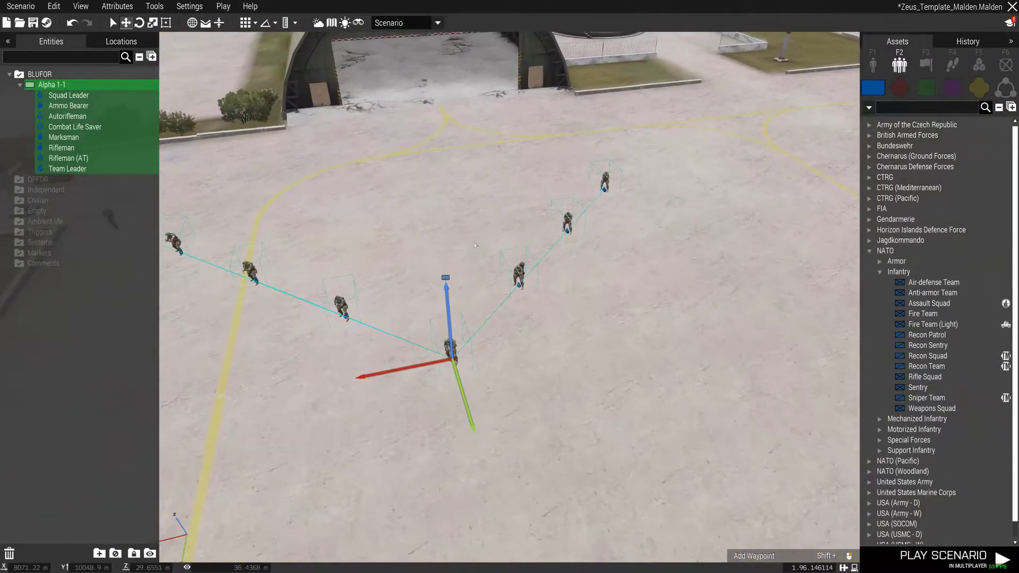
click(552, 300)
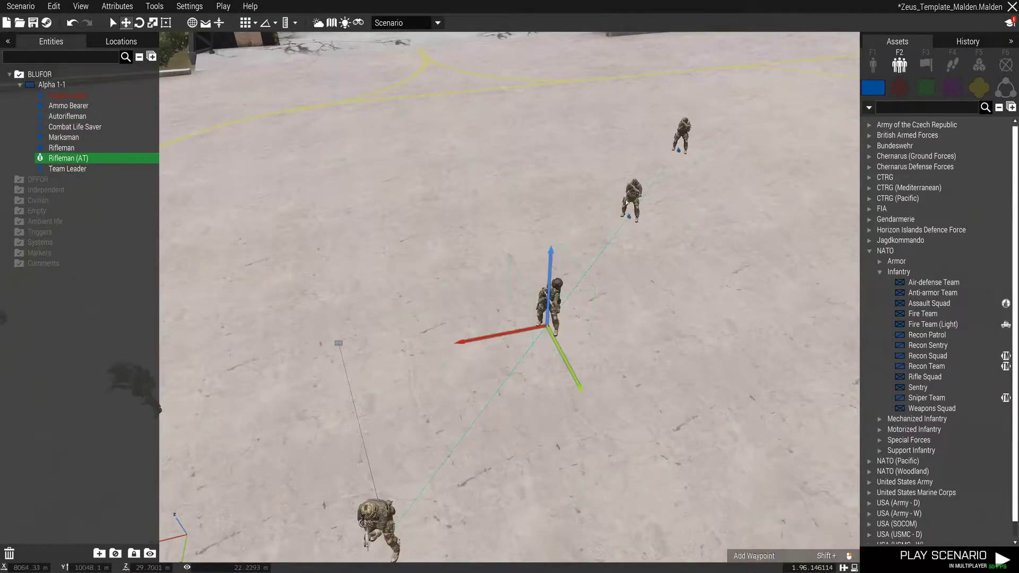
click(630, 201)
scroll(428, 148, up, 5)
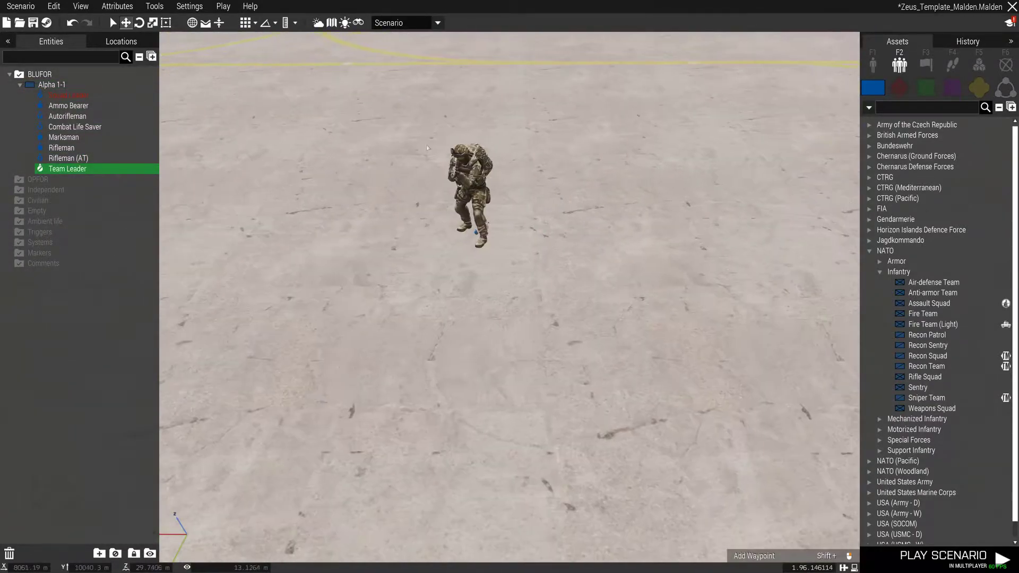
click(462, 191)
scroll(462, 191, down, 5)
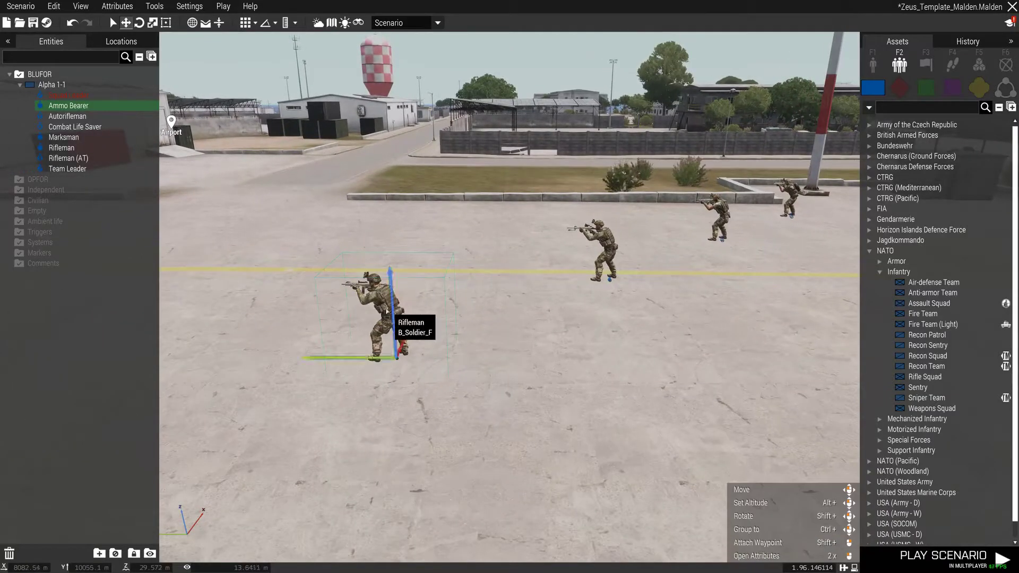
click(387, 311)
key(w)
key(d)
click(424, 315)
key(Delete)
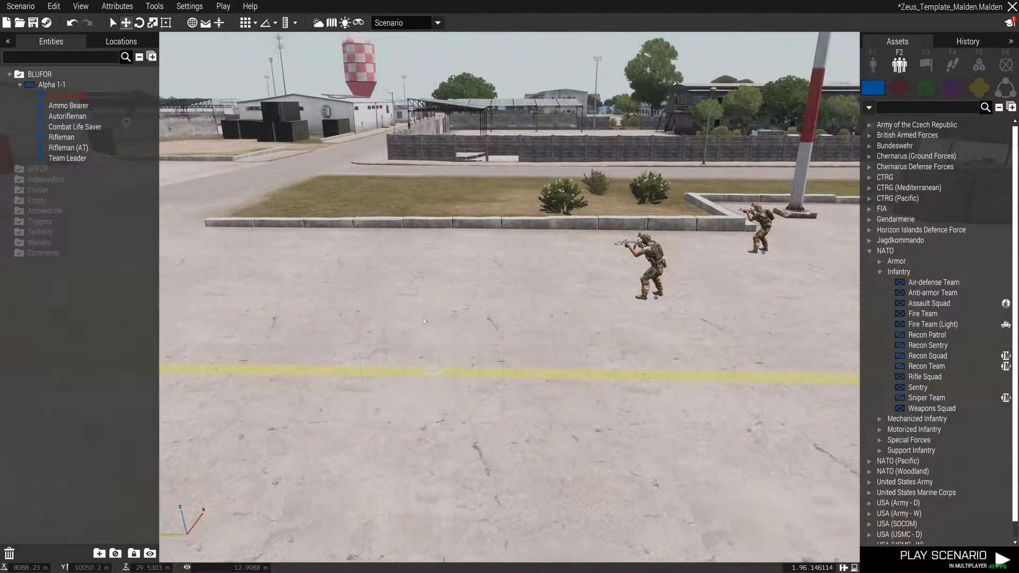
Step: Check the remaining members of Alpha 1-1 and delete the Ammo Bearer
key(w)
key(d)
click(600, 298)
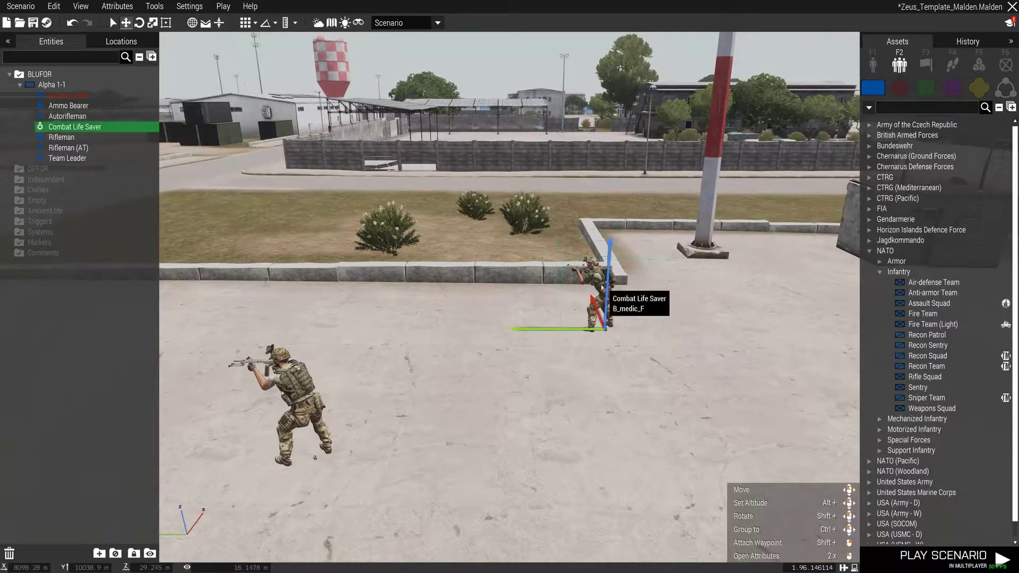
click(511, 327)
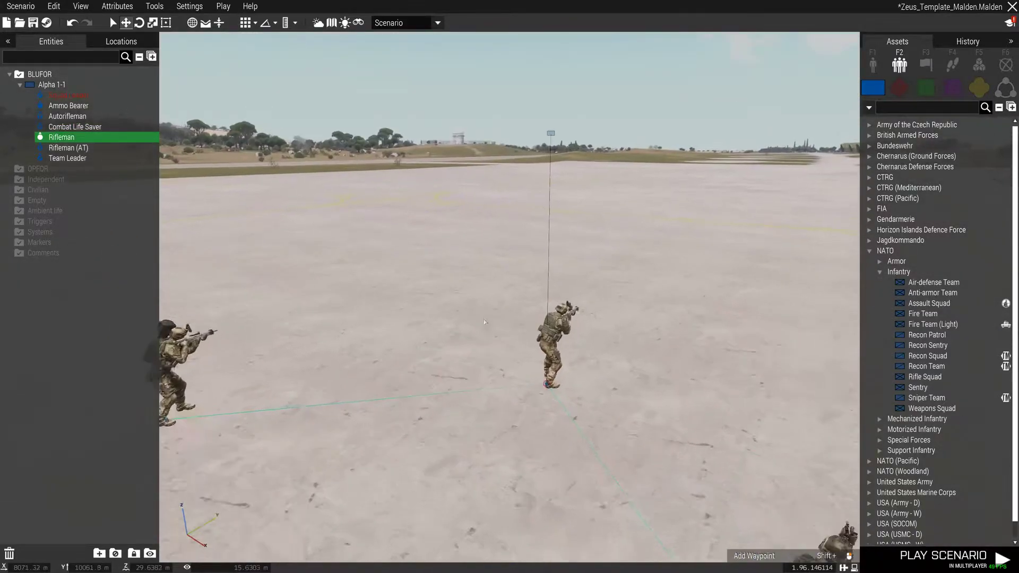
click(550, 419)
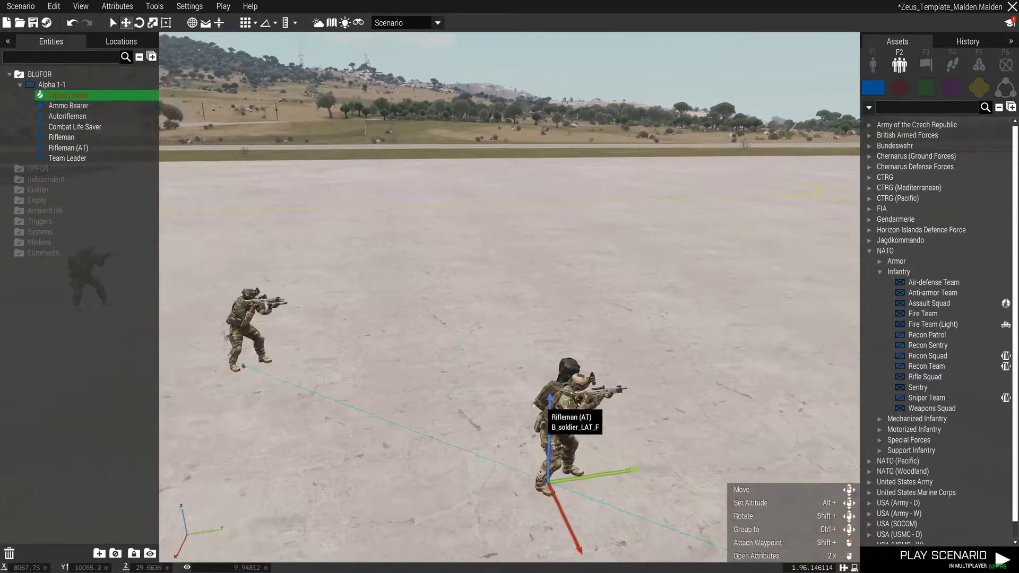
click(508, 370)
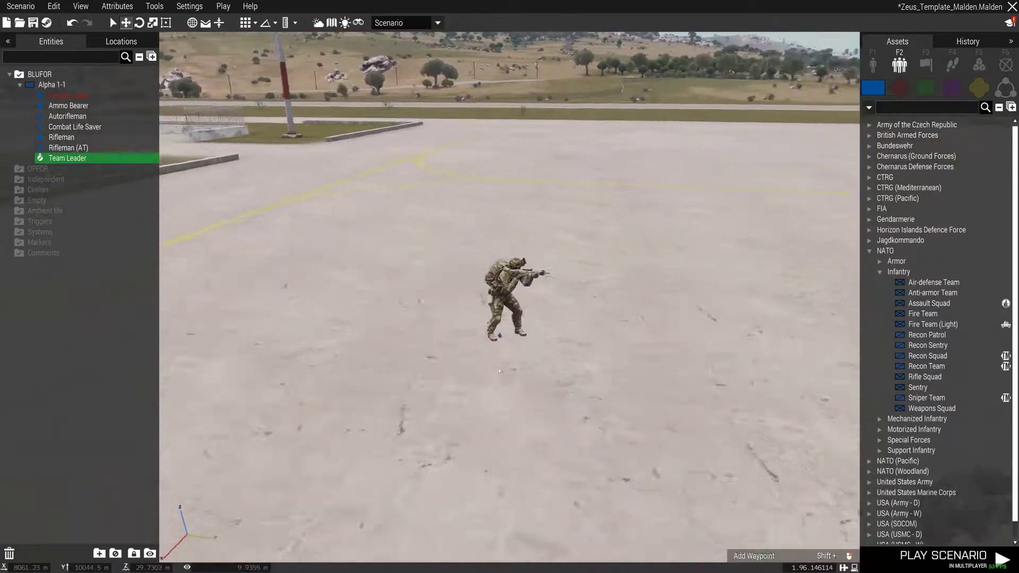
click(515, 352)
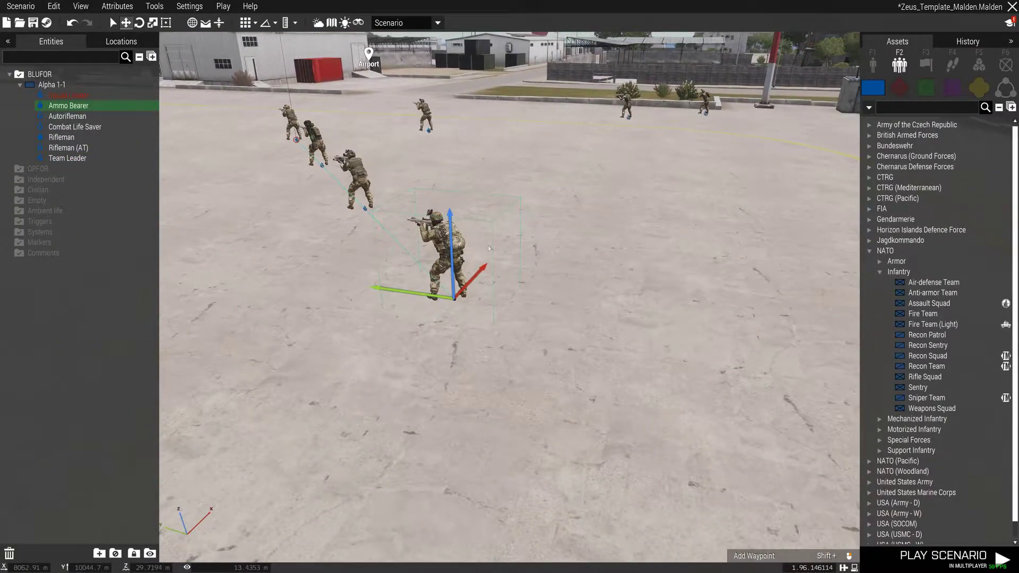
key(Delete)
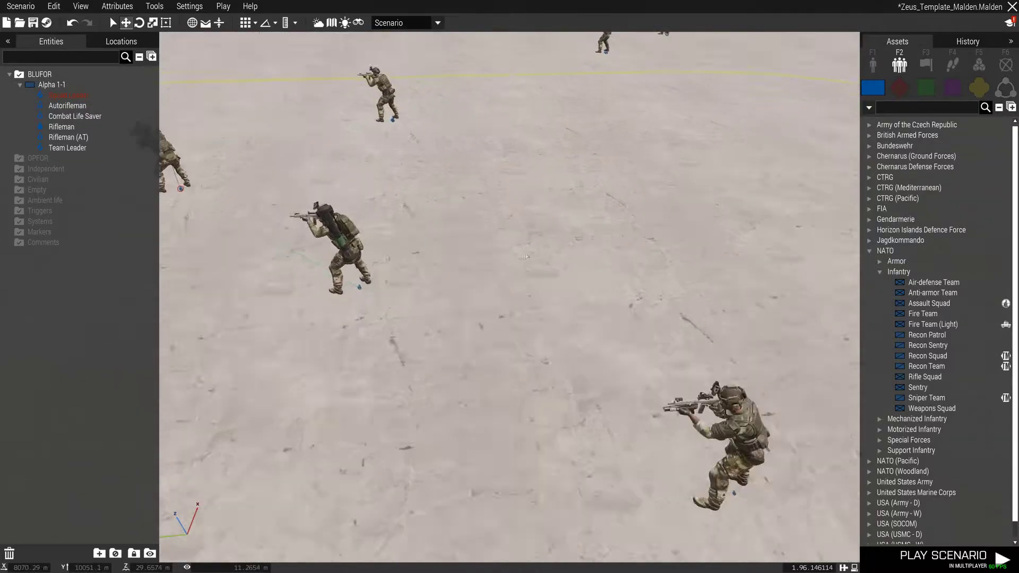
Step: Move the Autorifleman and the Combat Life Saver closer to the rest of Alpha 1-1 to close the formation's gaps
key(w)
key(d)
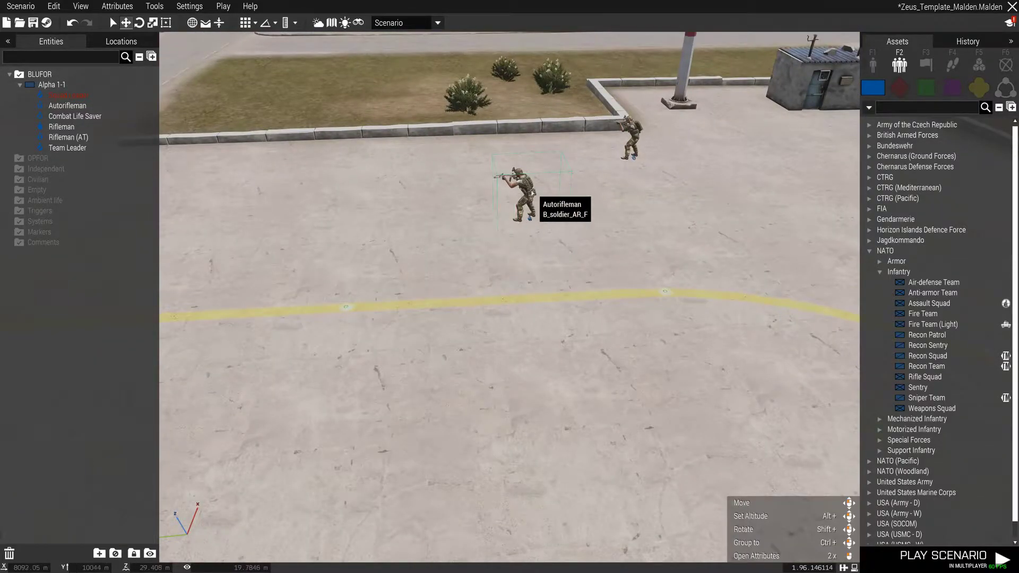
key(s)
key(a)
drag(533, 193, 531, 245)
key(w)
key(d)
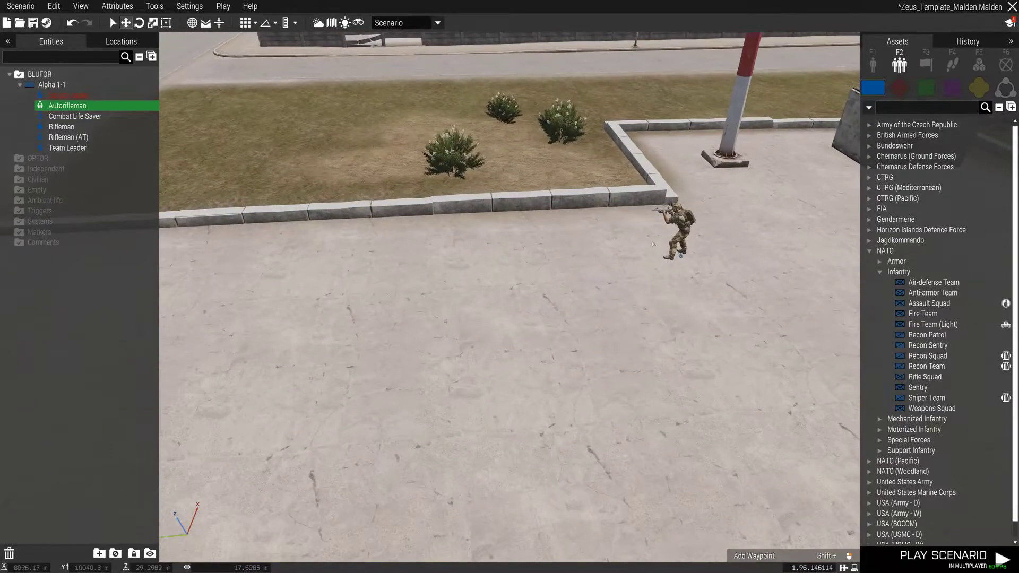
key(s)
key(a)
drag(684, 228, 591, 287)
key(s)
key(a)
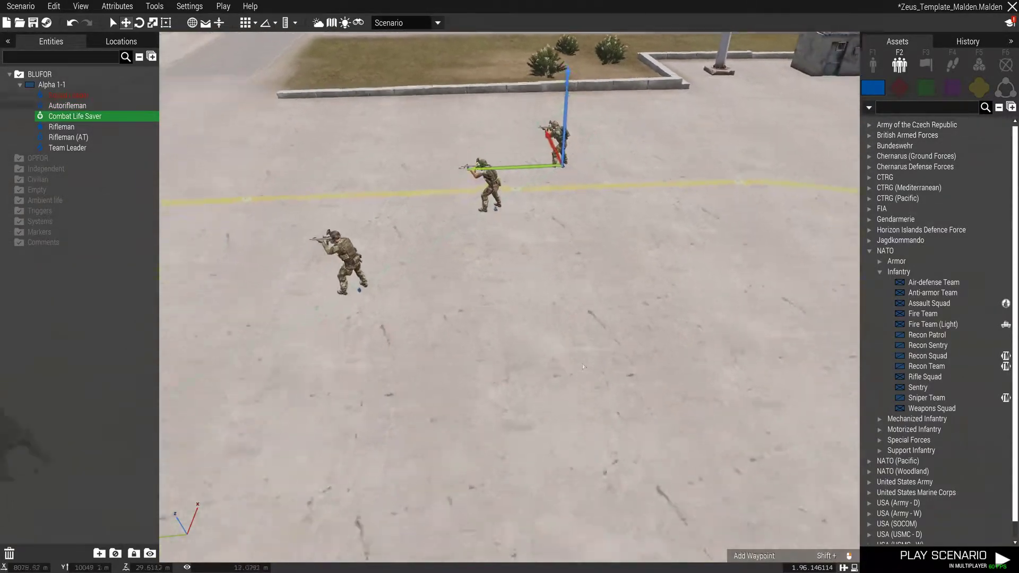
Step: Switch to TeamSpeak to check the channel chat, and return to the Arma 3 scenario editor
key(alt+Tab)
key(alt+Tab)
key(alt+Tab)
key(alt+Tab)
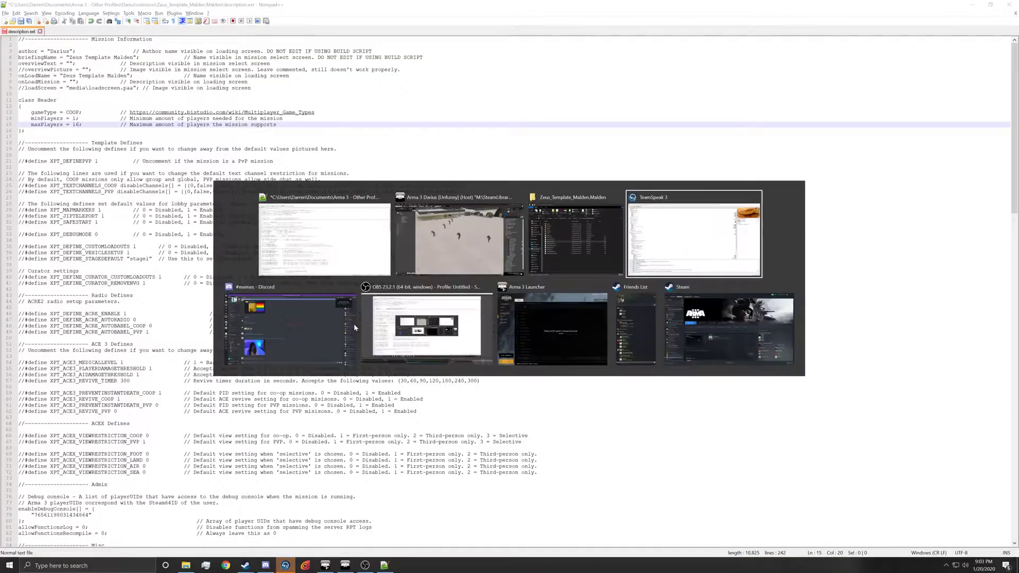
key(alt+Tab)
click(283, 237)
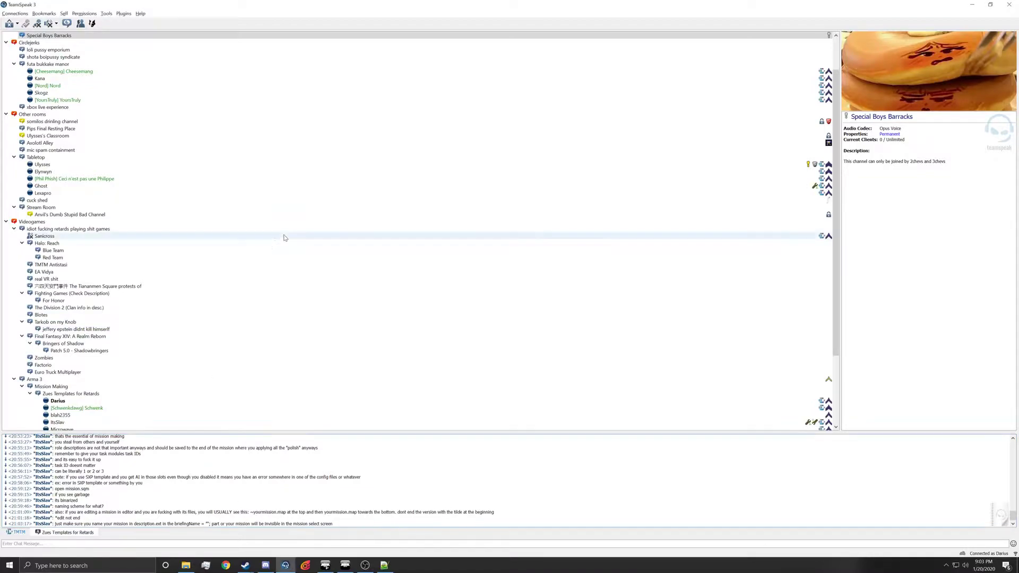
key(alt+Tab)
key(alt+Tab)
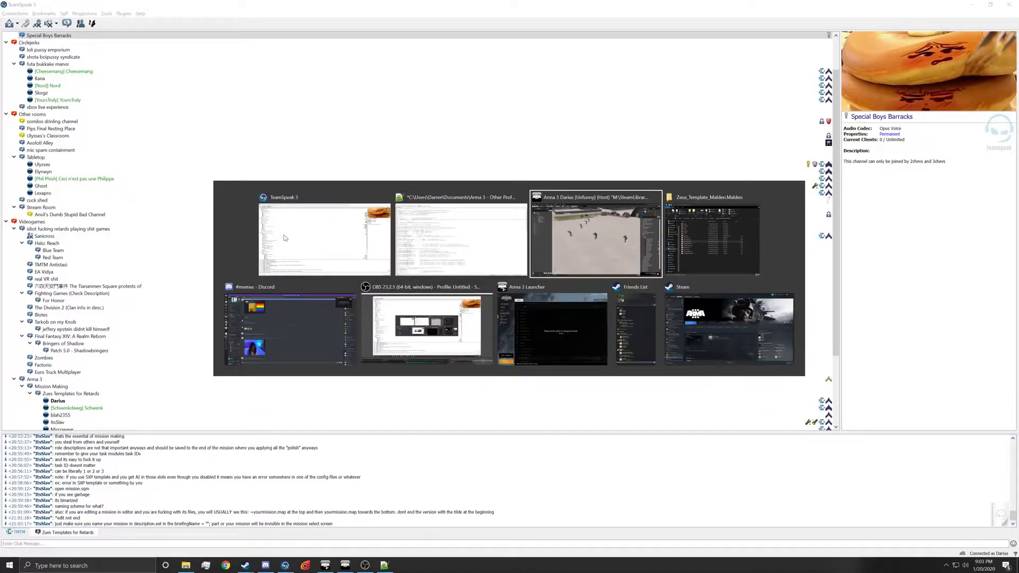
Step: Make the Squad Leader and the Rifleman of Alpha 1-1 playable in their object attributes
key(w)
key(a)
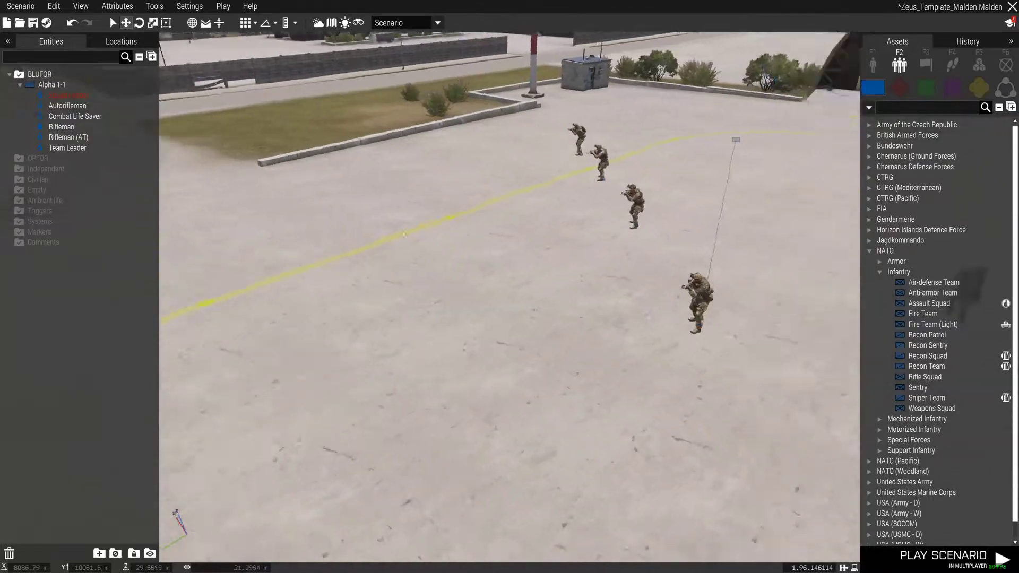
key(s)
key(a)
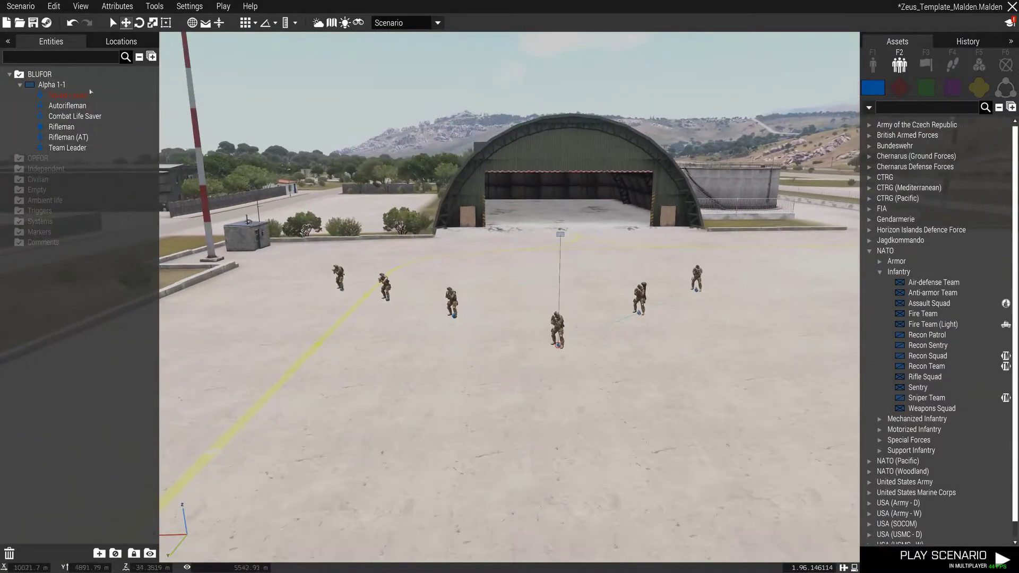
key(w)
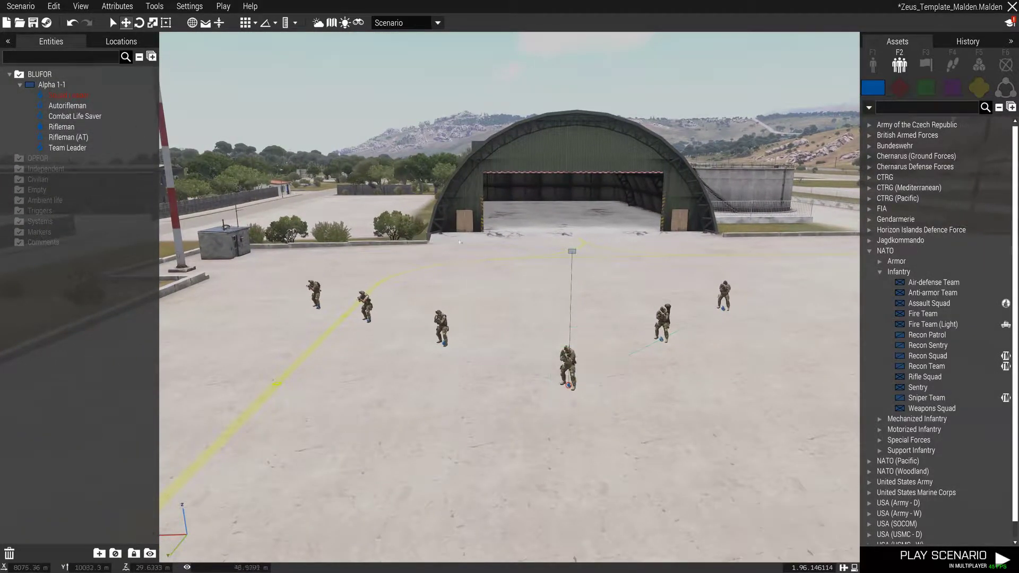
double_click(569, 366)
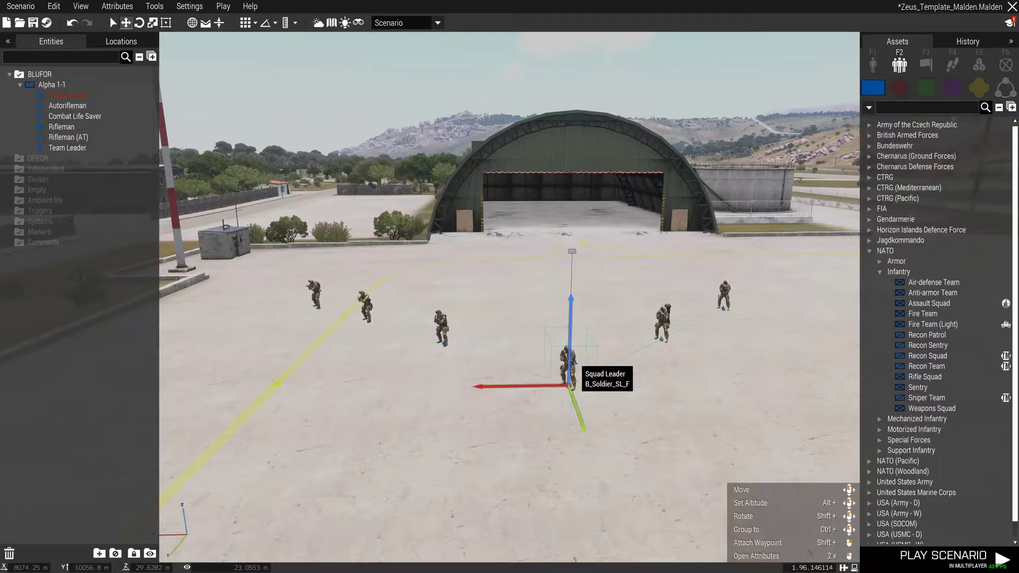
click(458, 328)
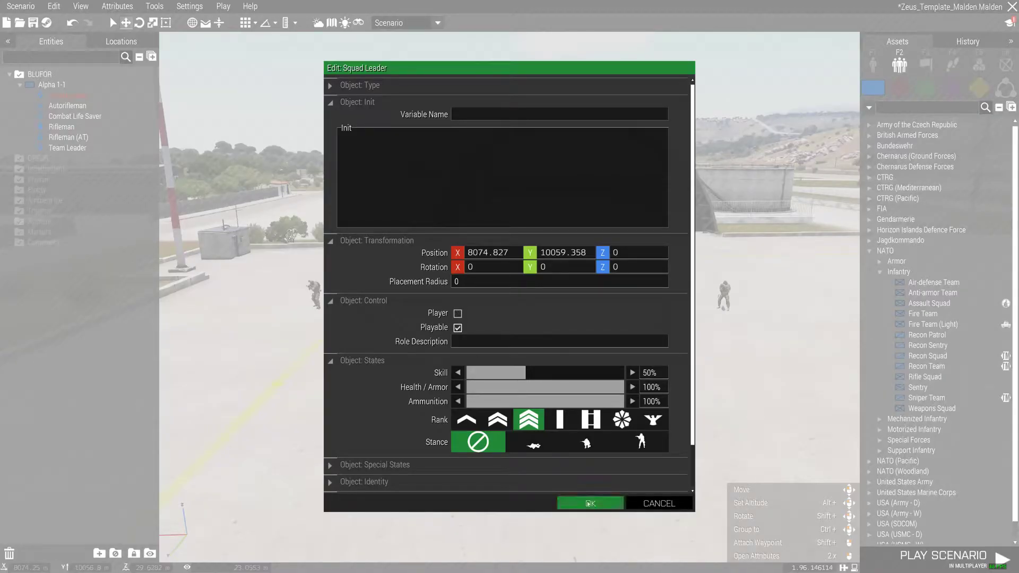
click(590, 504)
double_click(444, 329)
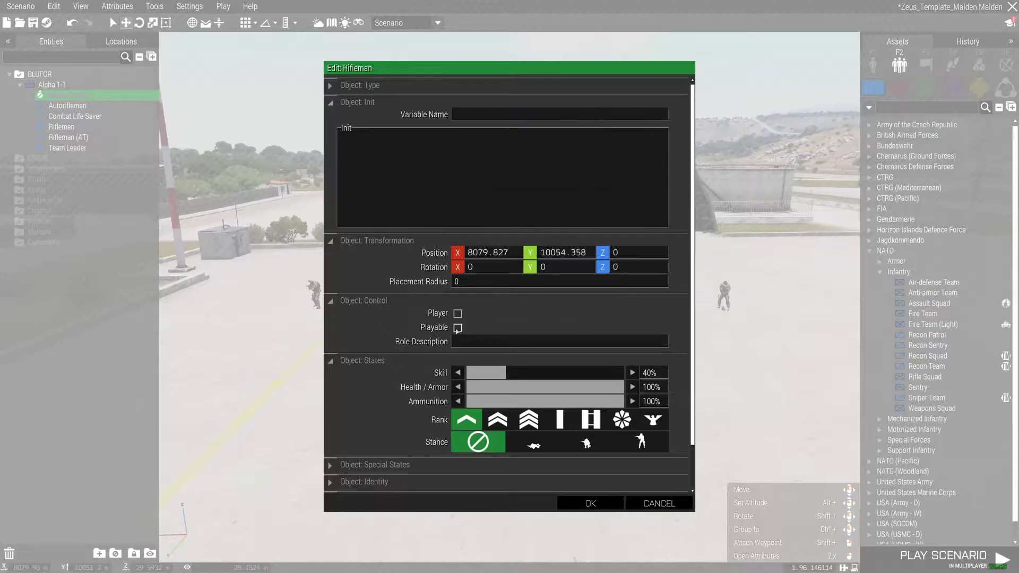
click(457, 328)
click(590, 504)
Step: Make the Autorifleman and the Combat Life Saver of Alpha 1-1 playable
double_click(500, 367)
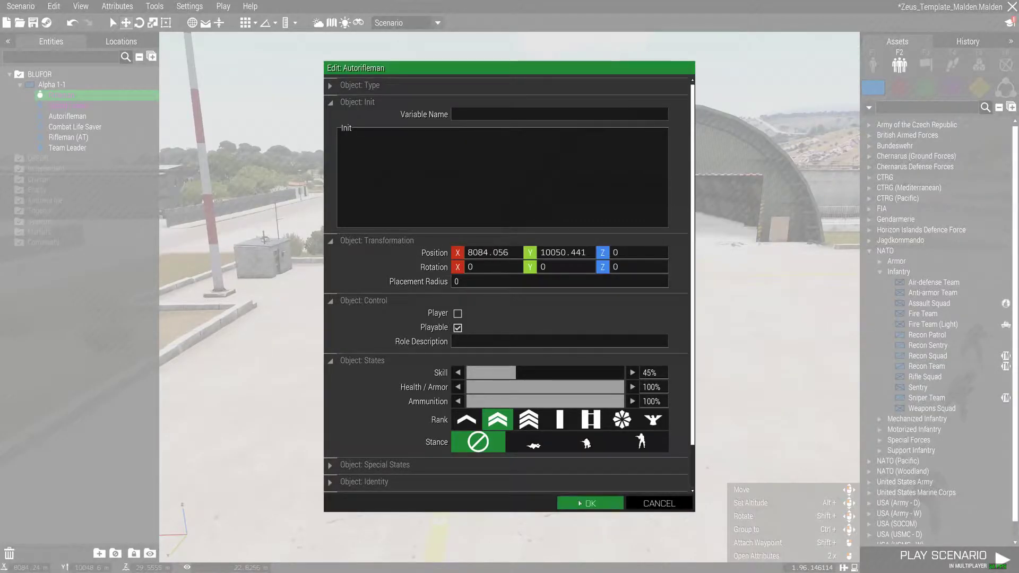
click(590, 504)
double_click(419, 353)
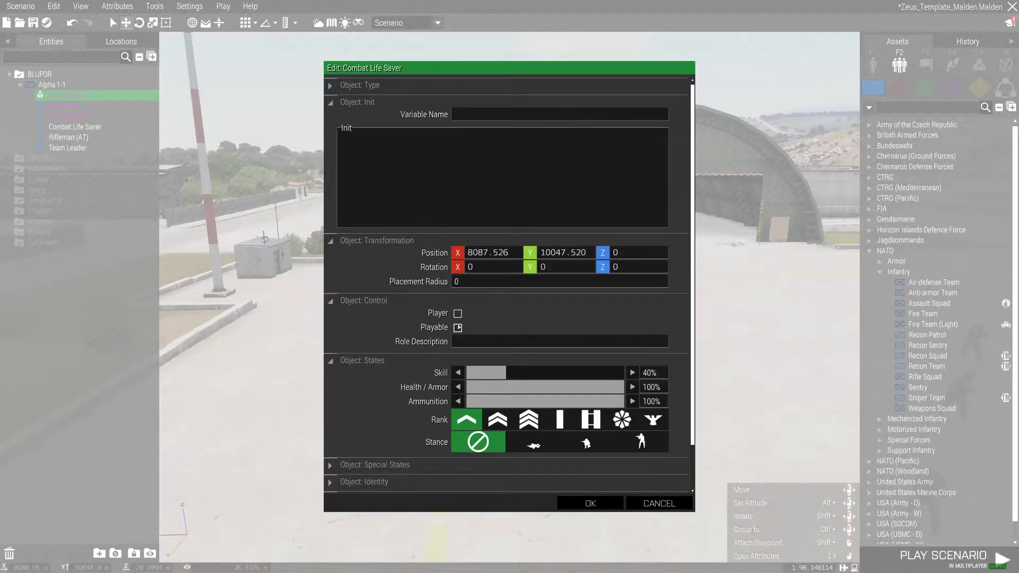
click(590, 504)
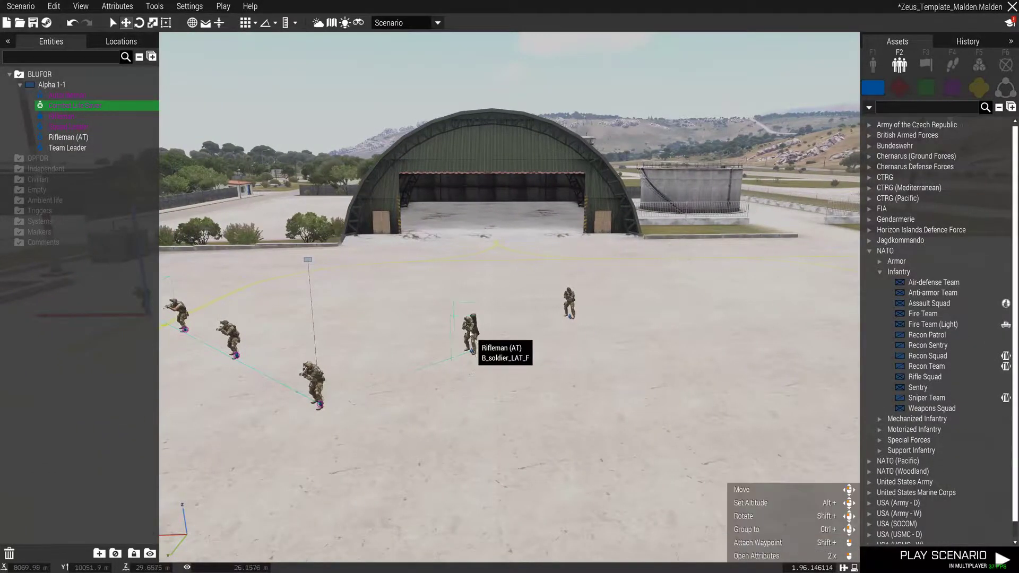
Step: Make the Rifleman (AT) and the Team Leader of Alpha 1-1 playable
double_click(468, 336)
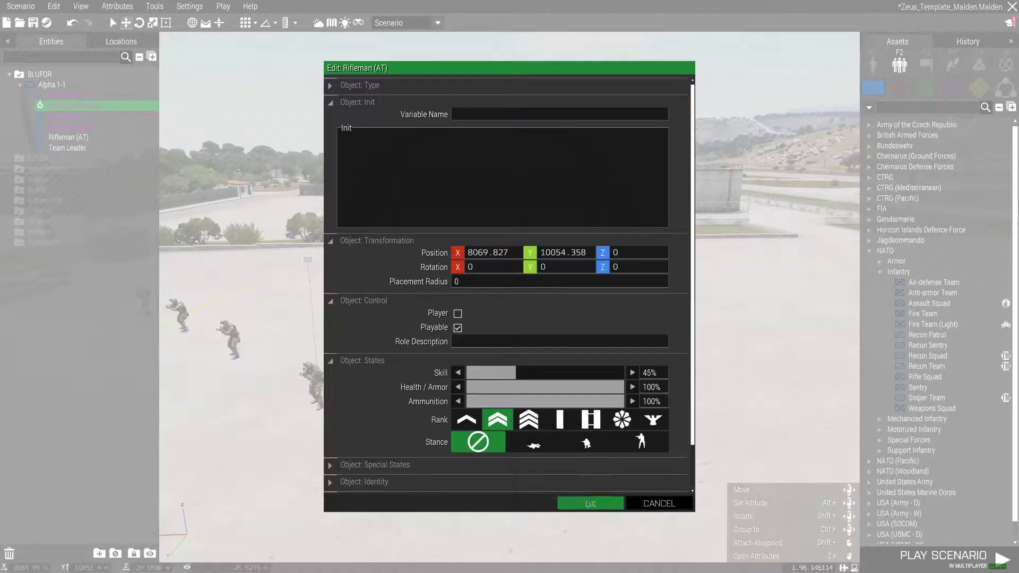
click(590, 503)
double_click(467, 335)
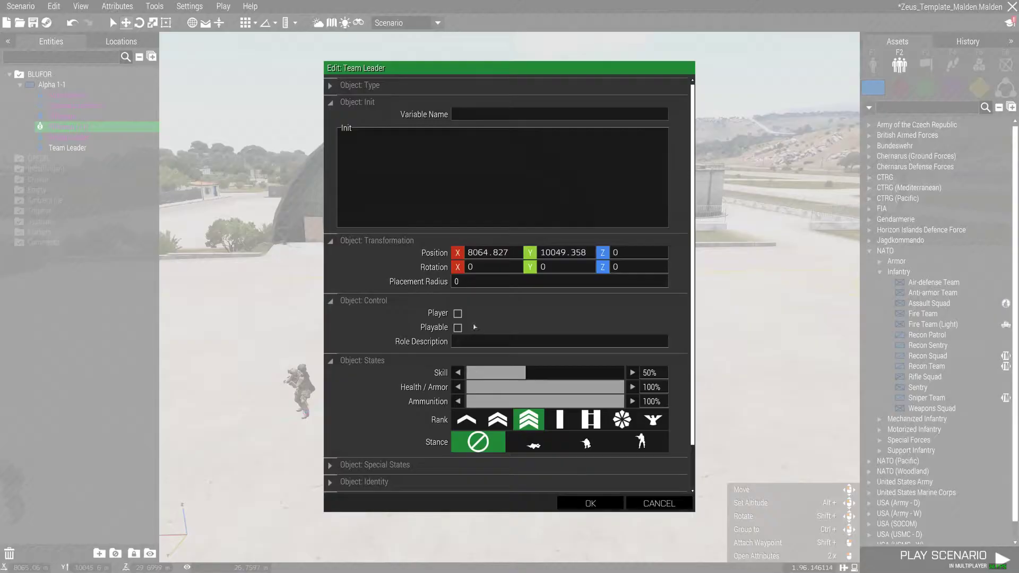
click(588, 506)
Step: Select the members of Alpha 1-1 together in front of the hangar to look over the squad, and clear the selection
key(s)
key(a)
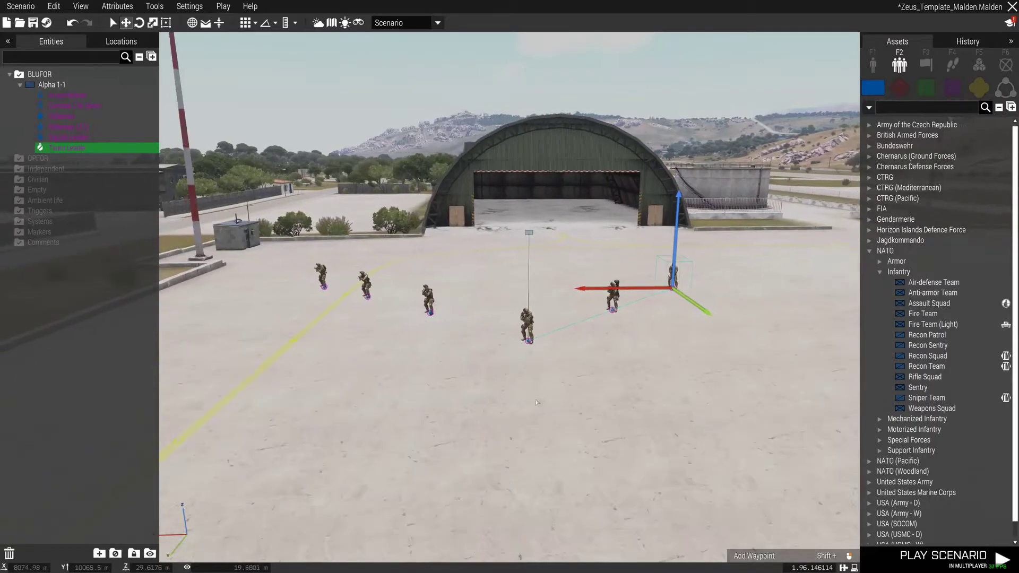
click(537, 400)
scroll(524, 404, down, 4)
scroll(524, 405, up, 2)
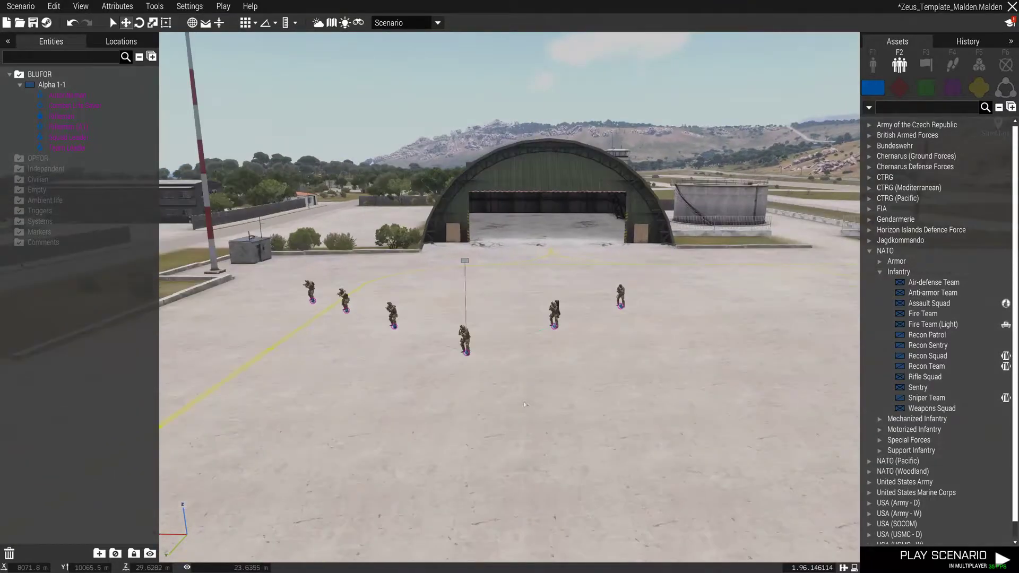
drag(272, 256, 684, 368)
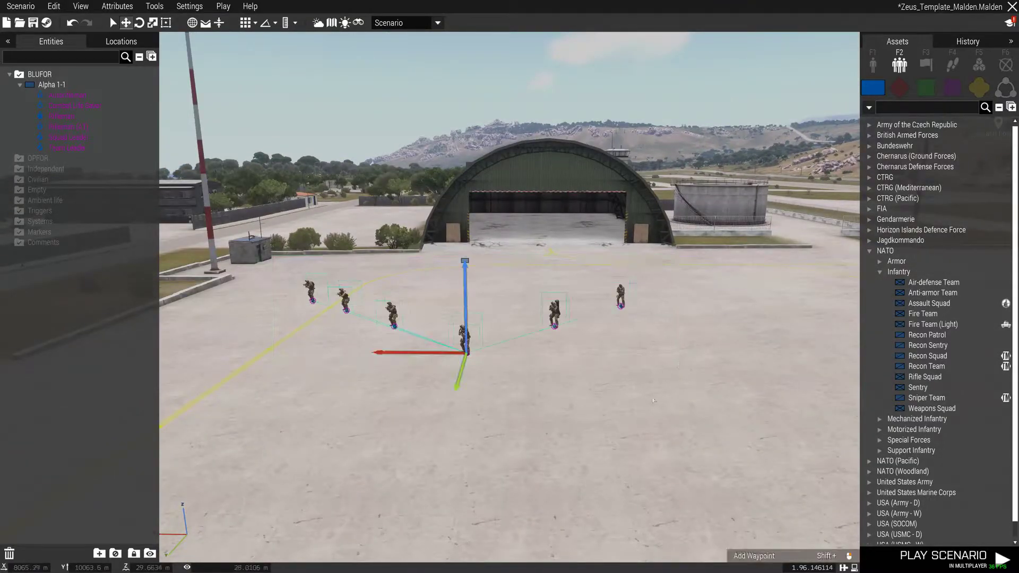
click(552, 378)
scroll(551, 378, up, 3)
scroll(547, 392, down, 4)
scroll(549, 391, up, 5)
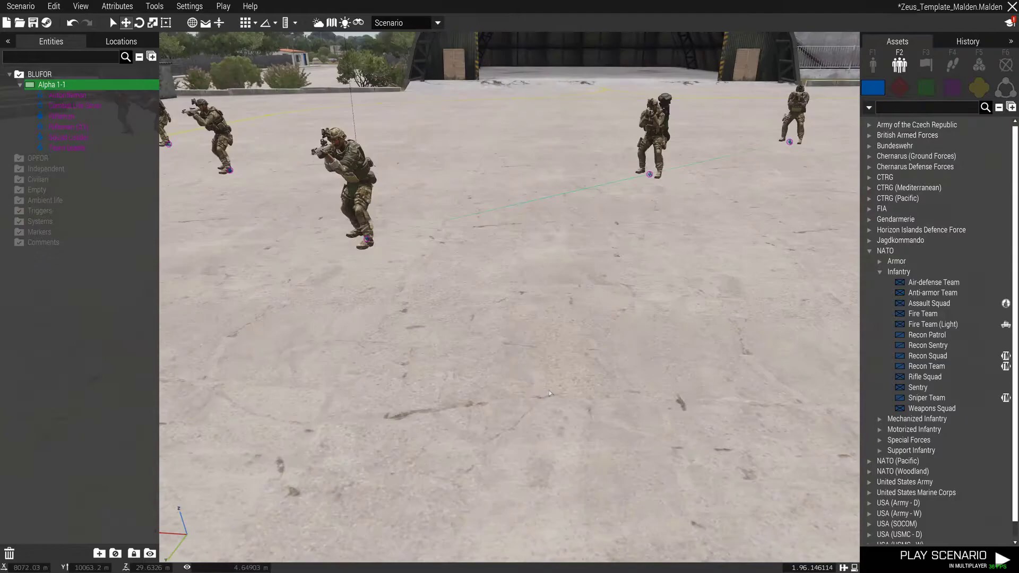
scroll(549, 390, down, 3)
key(w)
key(a)
key(s)
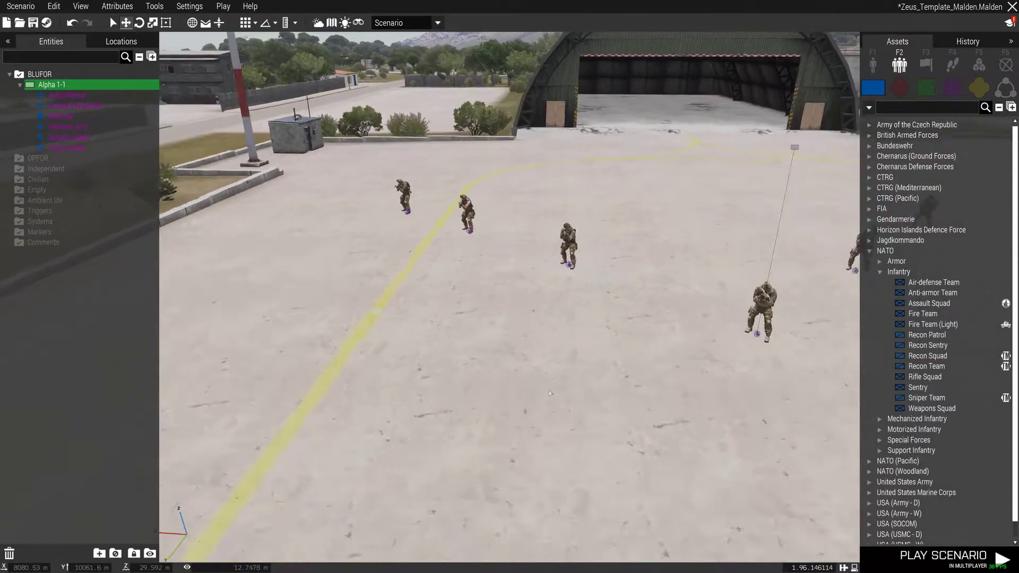
key(d)
key(w)
drag(549, 390, 481, 280)
key(a)
key(s)
key(s)
key(d)
key(w)
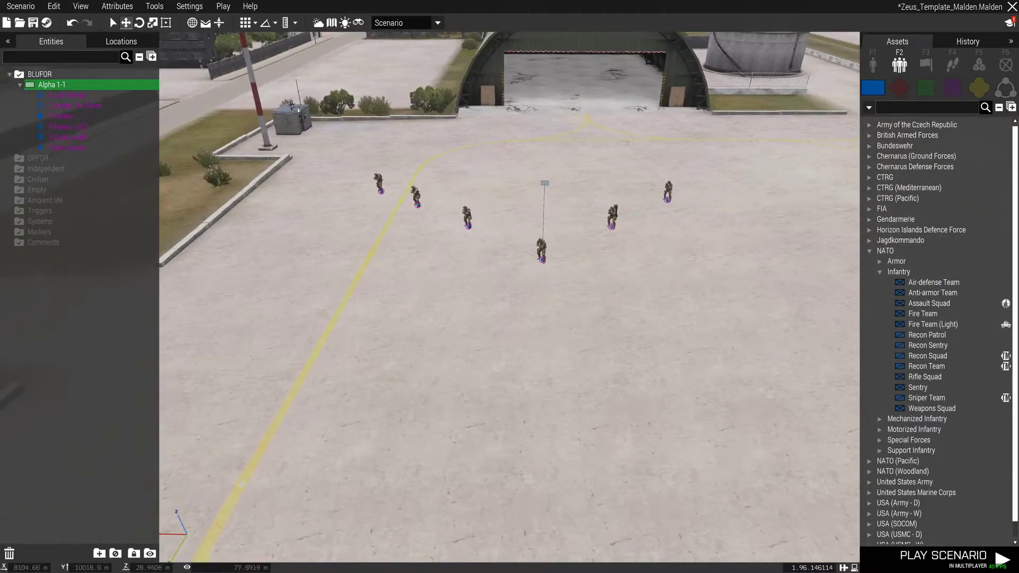
Step: Select the whole squad and check that the Rifleman (AT) is set as playable in its attributes
drag(298, 160, 796, 380)
key(d)
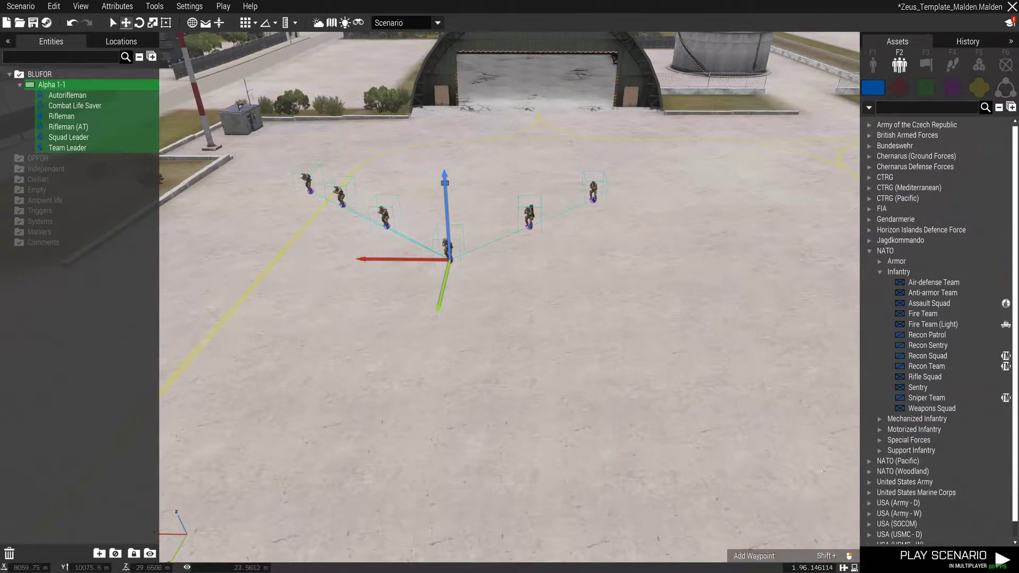
drag(253, 140, 654, 330)
drag(252, 148, 642, 305)
double_click(530, 215)
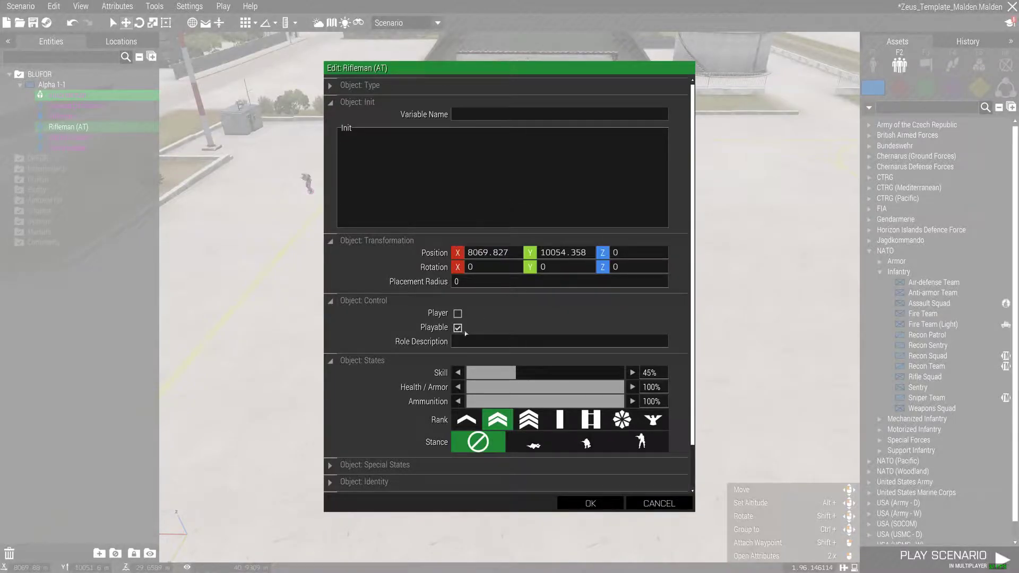
click(606, 502)
Step: Select the complete Alpha 1-1 group with all its playable members on the apron
click(452, 247)
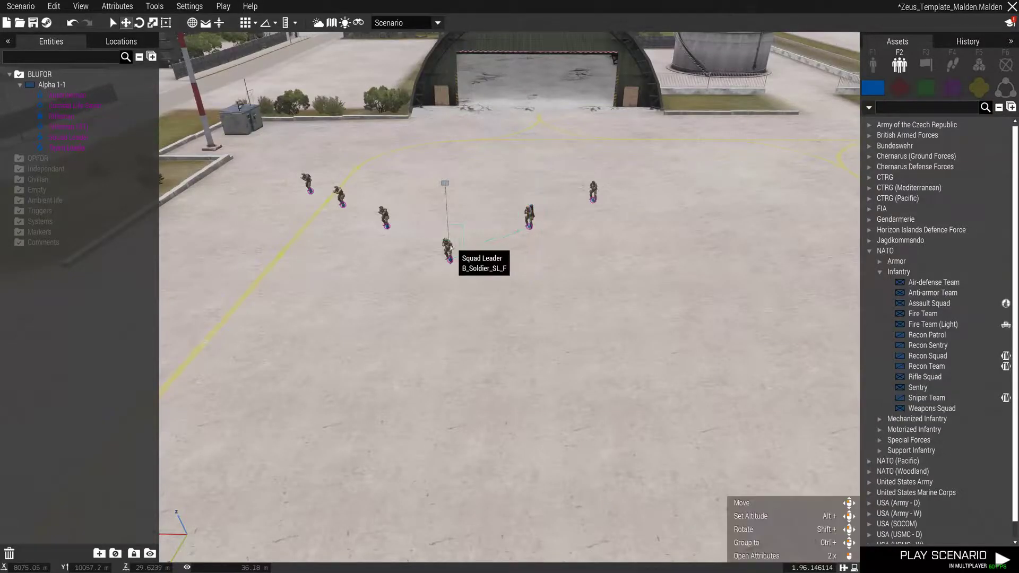
scroll(455, 261, down, 2)
drag(339, 151, 676, 328)
click(675, 328)
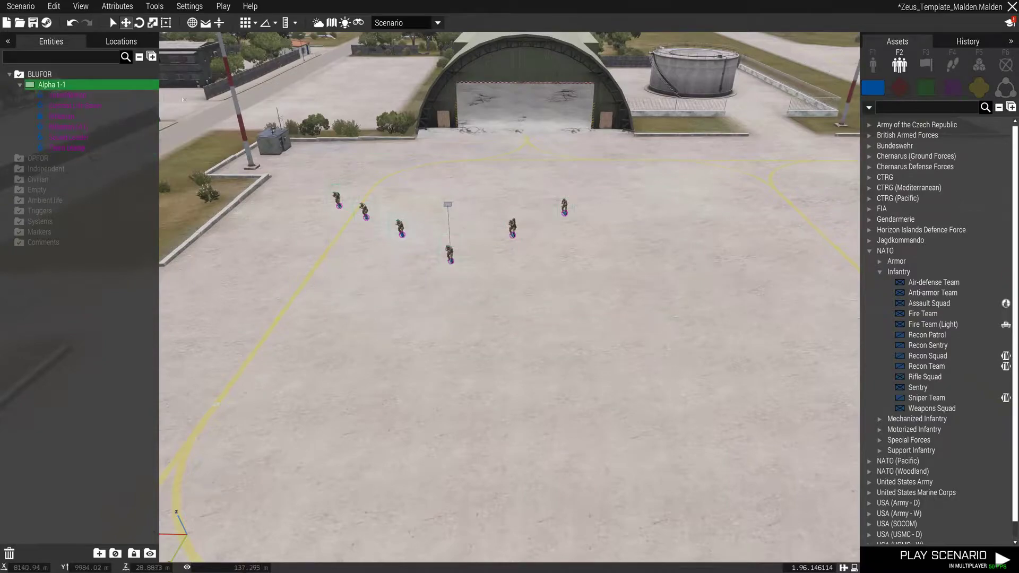
drag(312, 170, 630, 314)
drag(287, 156, 626, 317)
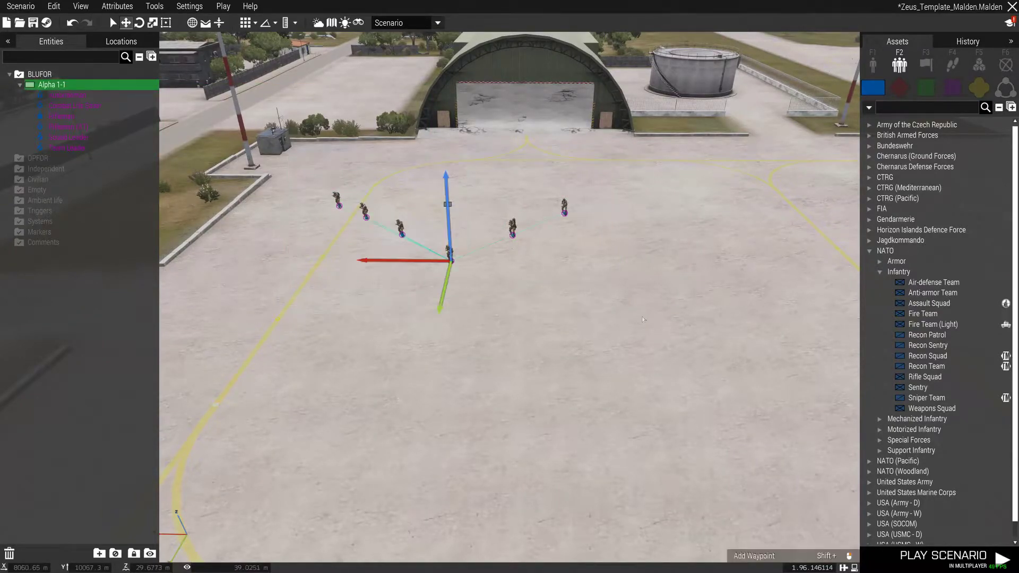